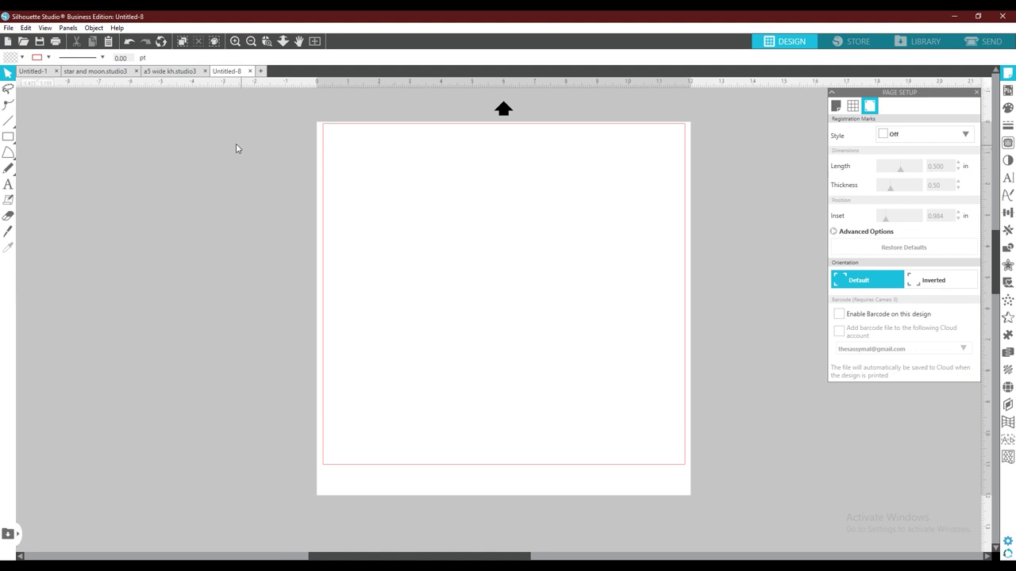
In the a5 wide kh design, move the black garland image slightly up, away from the icon images
left_click(163, 72)
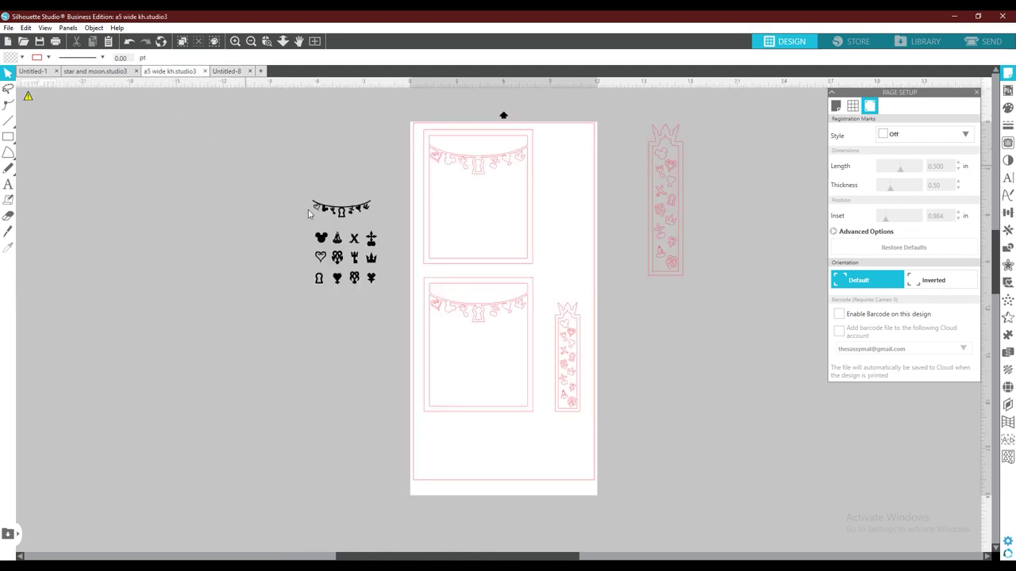
left_click(236, 43)
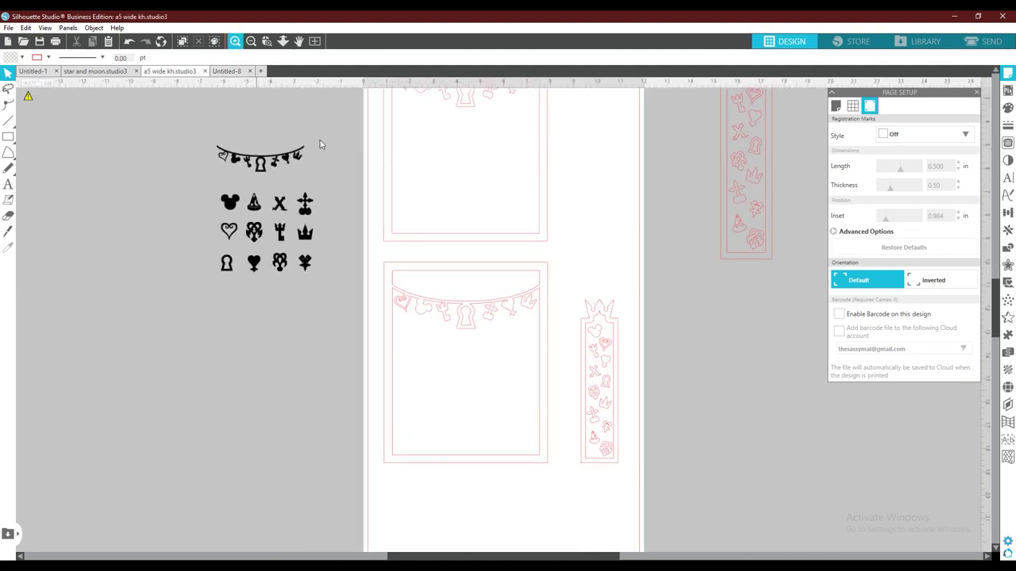
left_click_drag(246, 168, 241, 156)
left_click(295, 239)
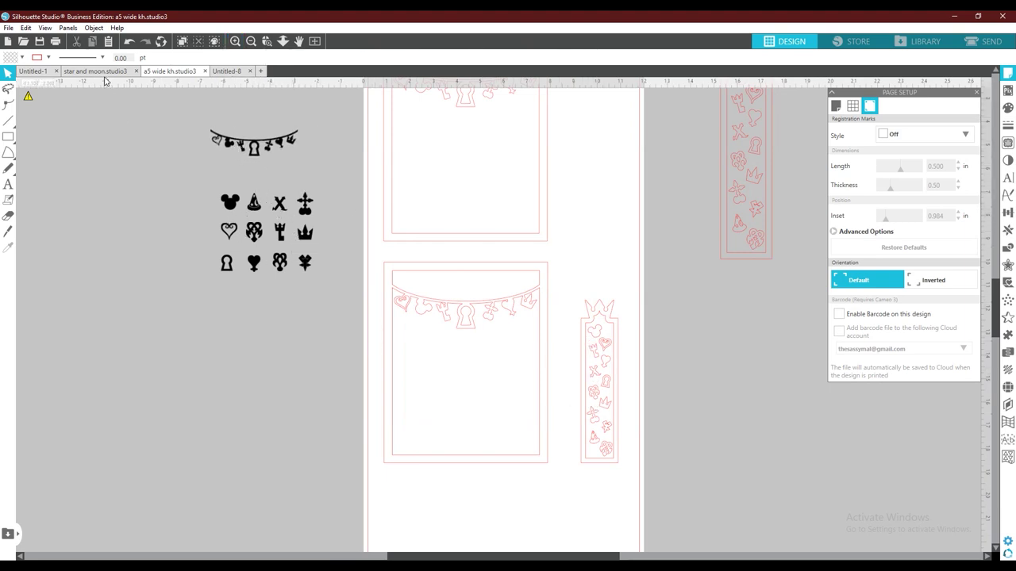
In the star and moon design, move the black garland, moon and star images together into the space beside the page
left_click(95, 71)
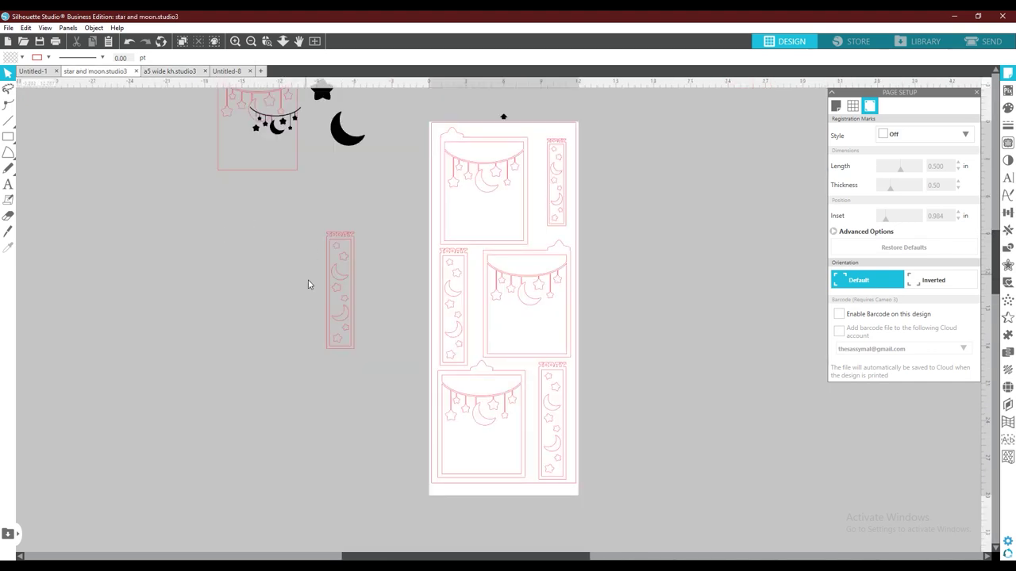
left_click_drag(288, 124, 397, 248)
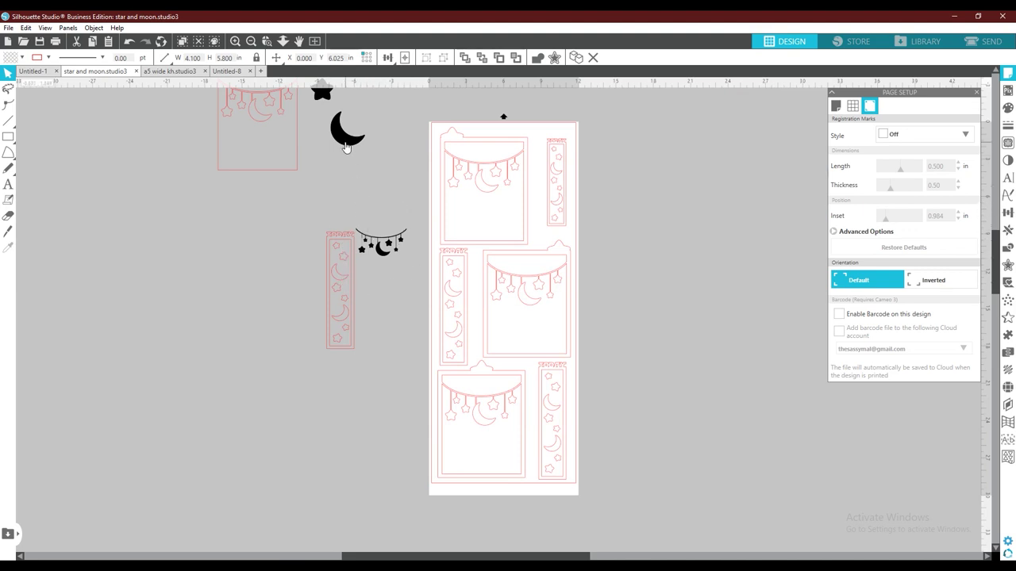
left_click_drag(345, 145, 378, 189)
left_click_drag(323, 93, 341, 182)
left_click(413, 191)
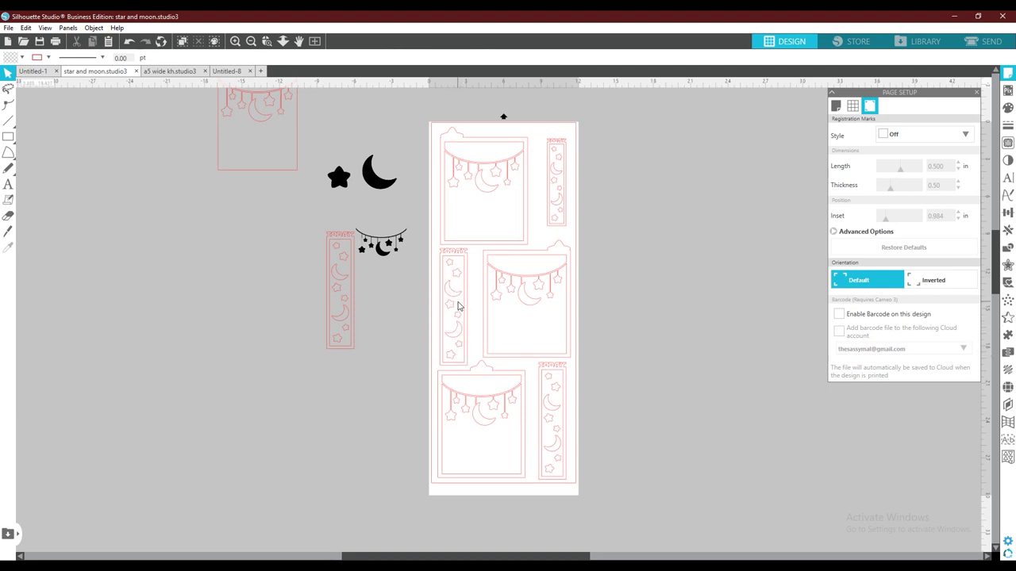
Return to the Untitled-8 design and show its page size settings
left_click(236, 73)
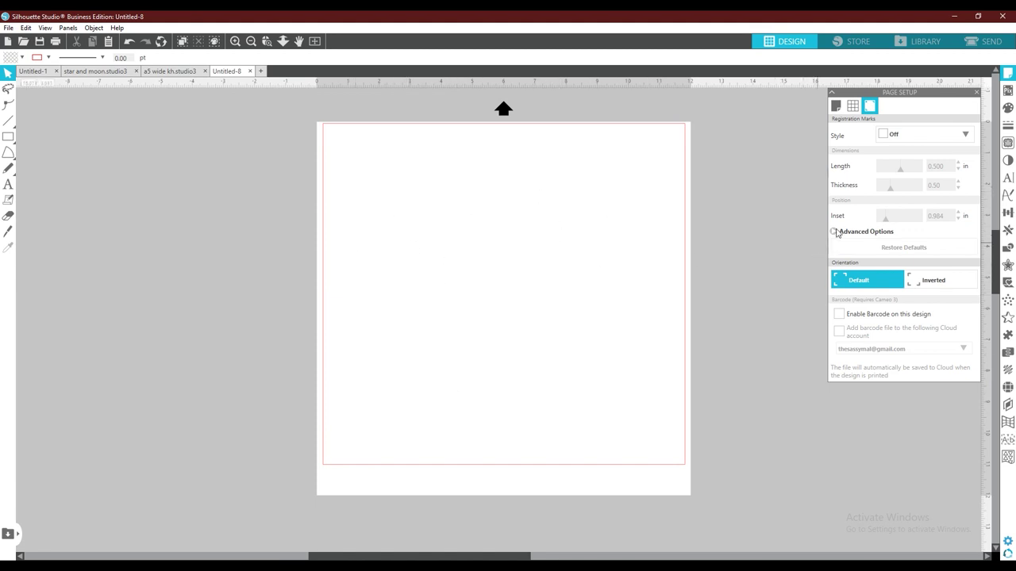
left_click(836, 108)
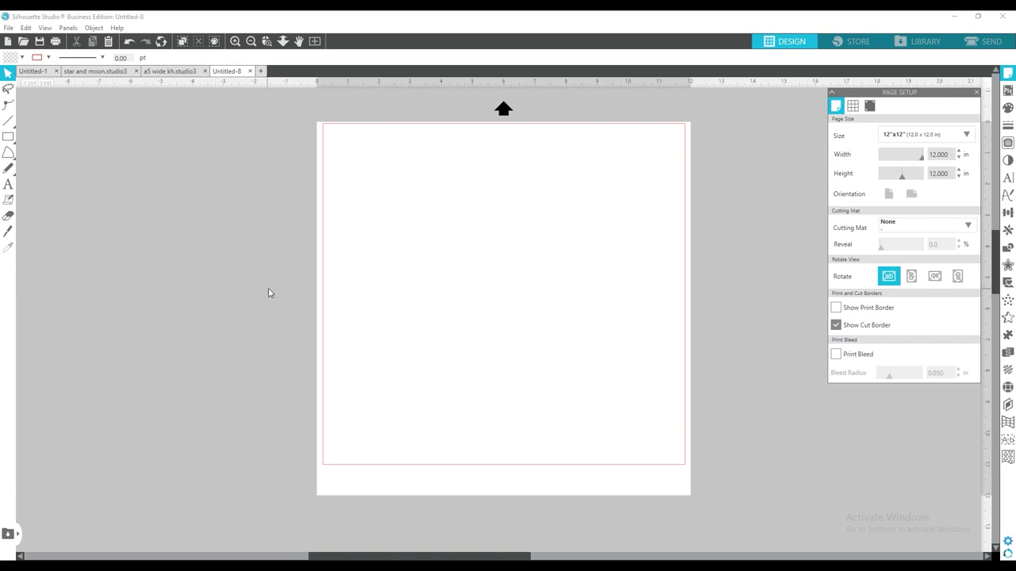
Open the mickey heart a6 image from the Planner Shit folder on the Desktop
left_click(8, 28)
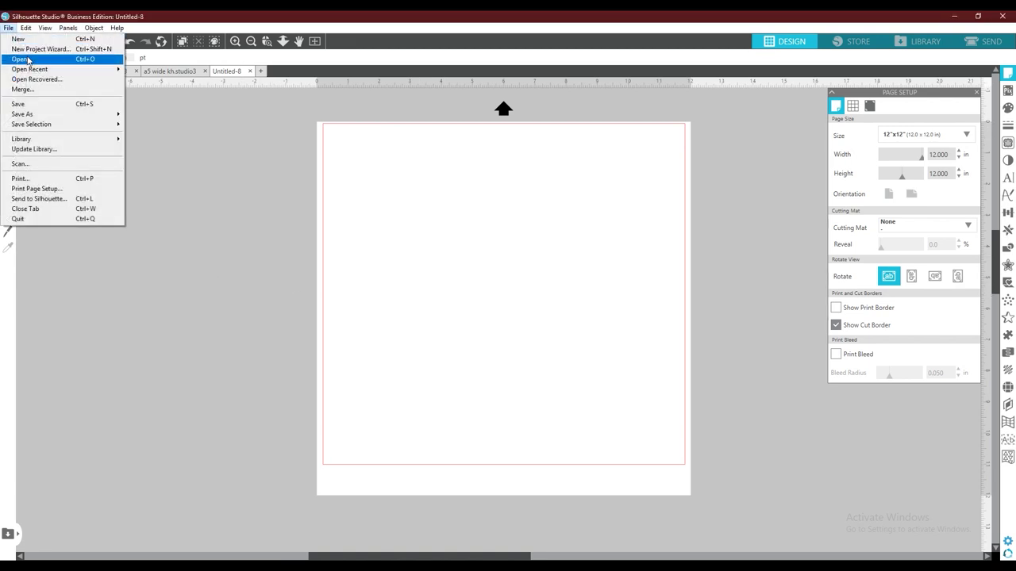
left_click(27, 60)
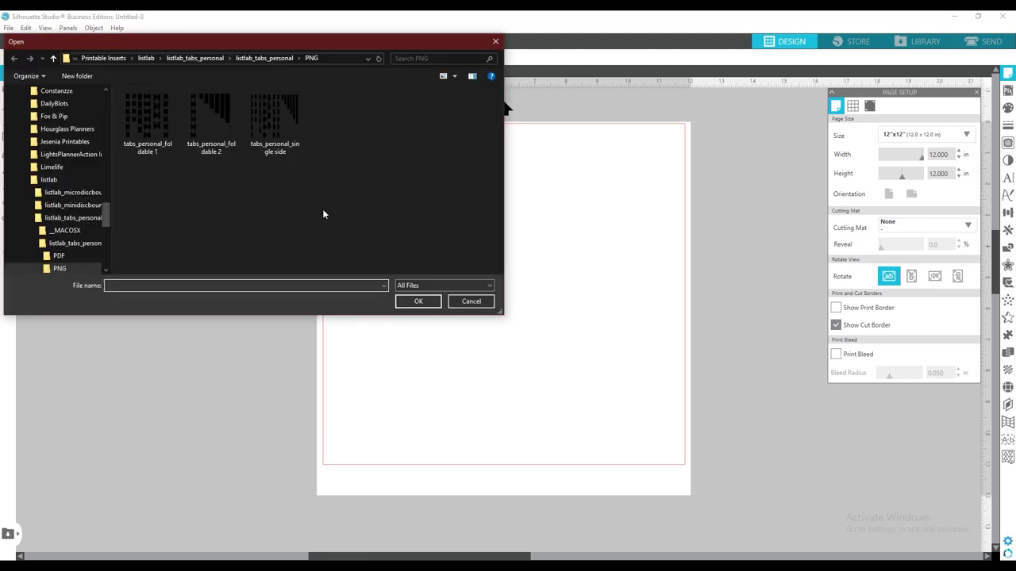
left_click_drag(110, 215, 108, 99)
left_click(48, 114)
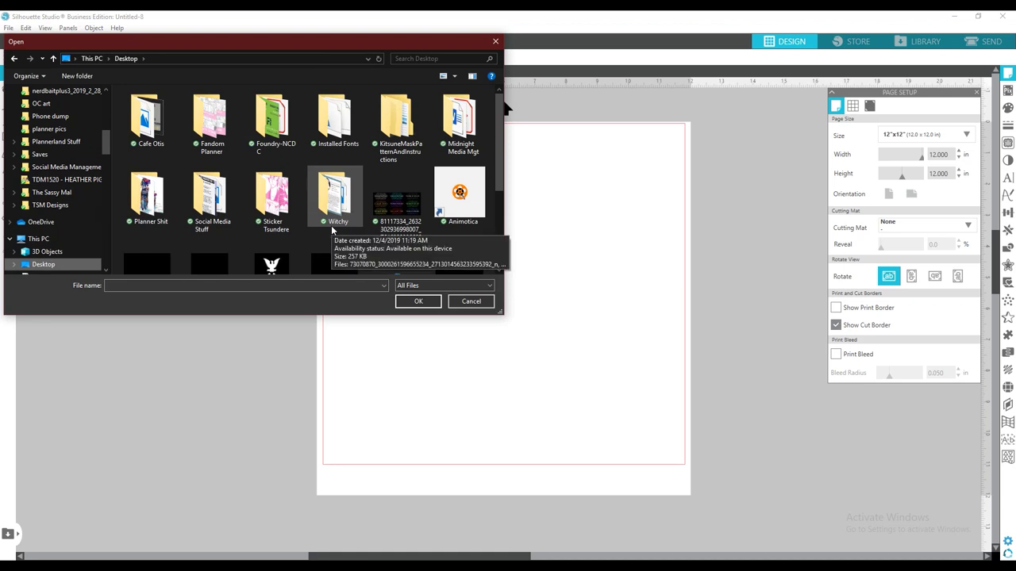
scroll(332, 229, "down", 2)
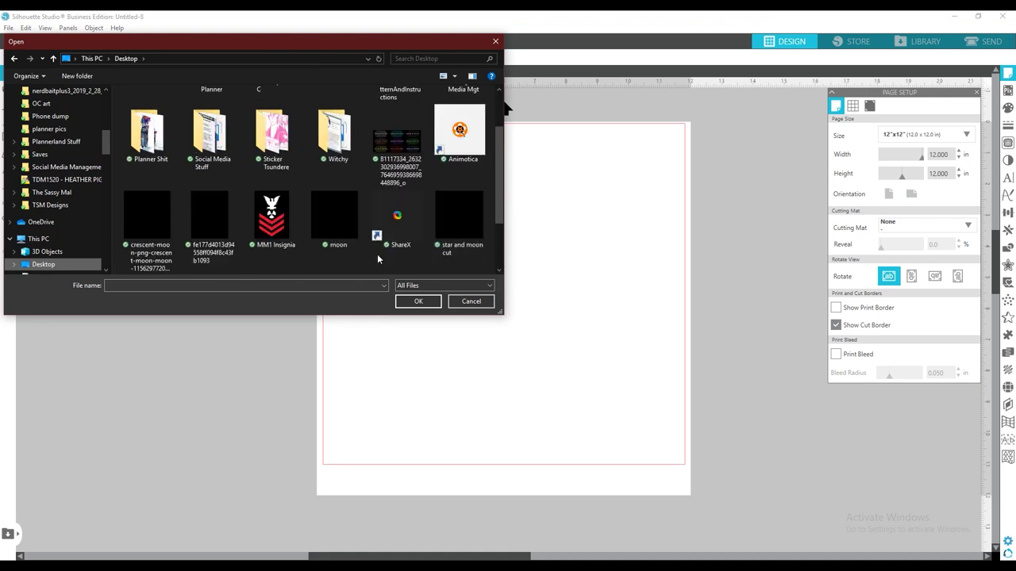
scroll(273, 230, "up", 2)
double_click(156, 203)
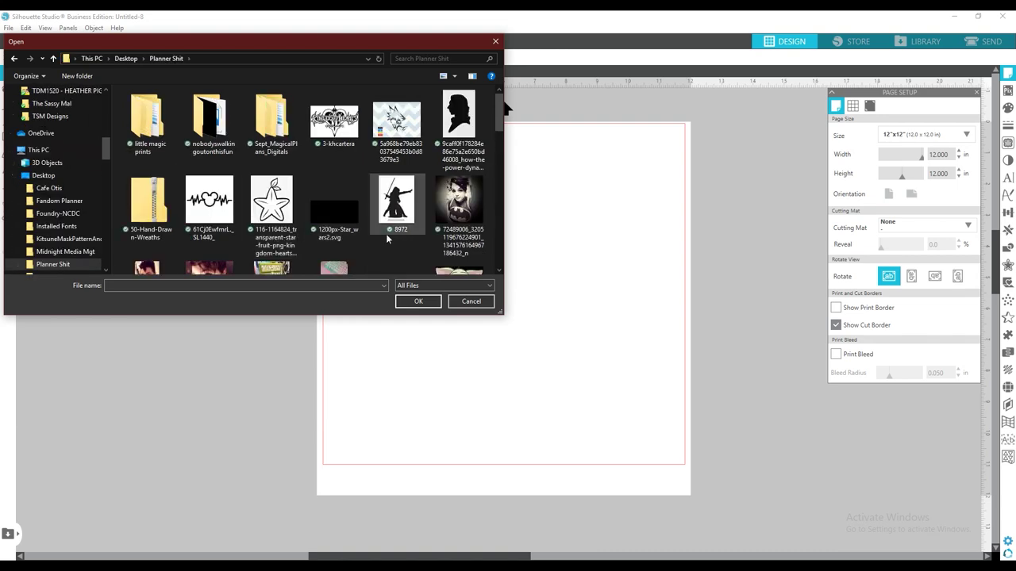
scroll(386, 233, "down", 2)
scroll(387, 238, "down", 5)
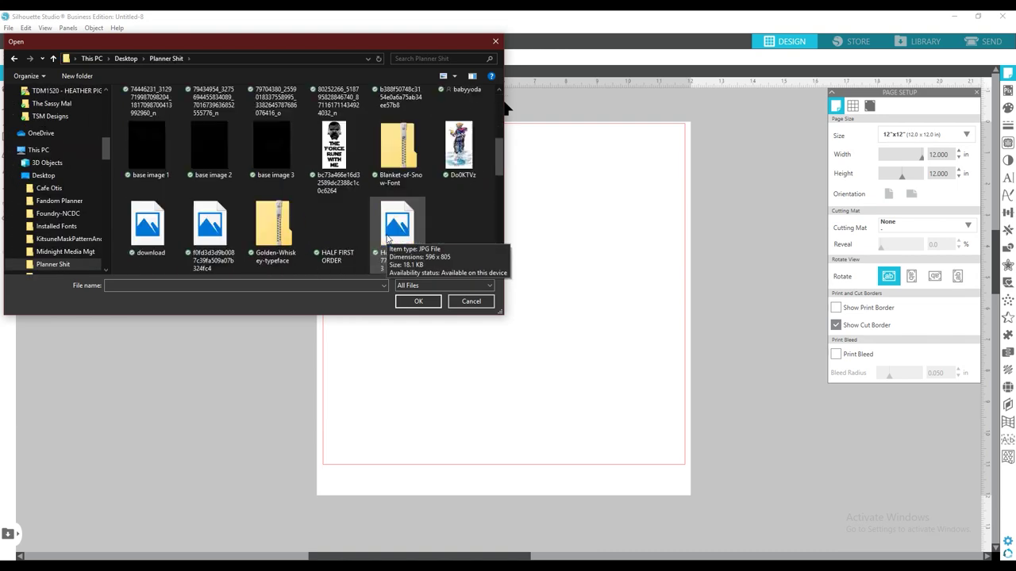
scroll(387, 239, "down", 5)
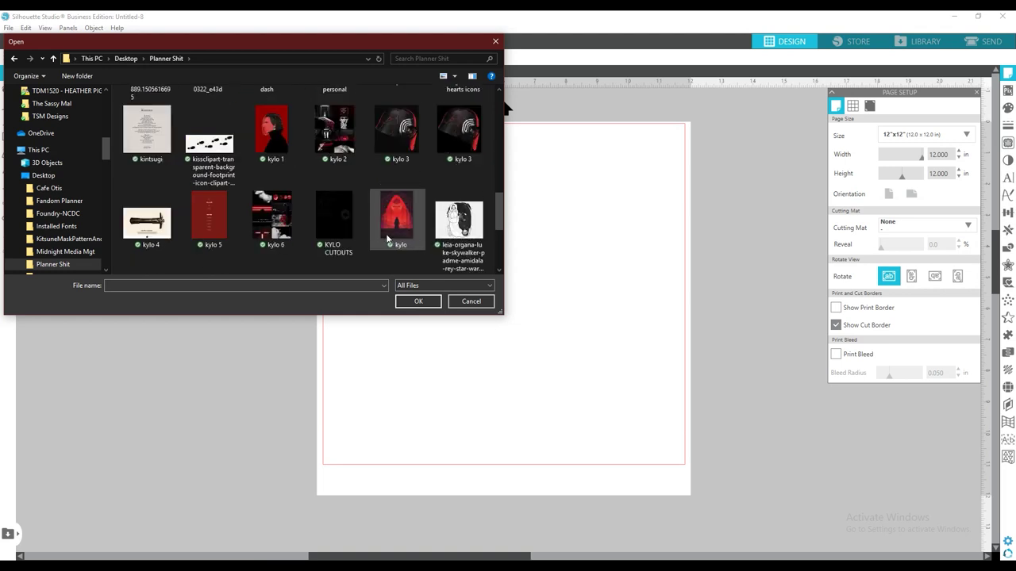
left_click(151, 144)
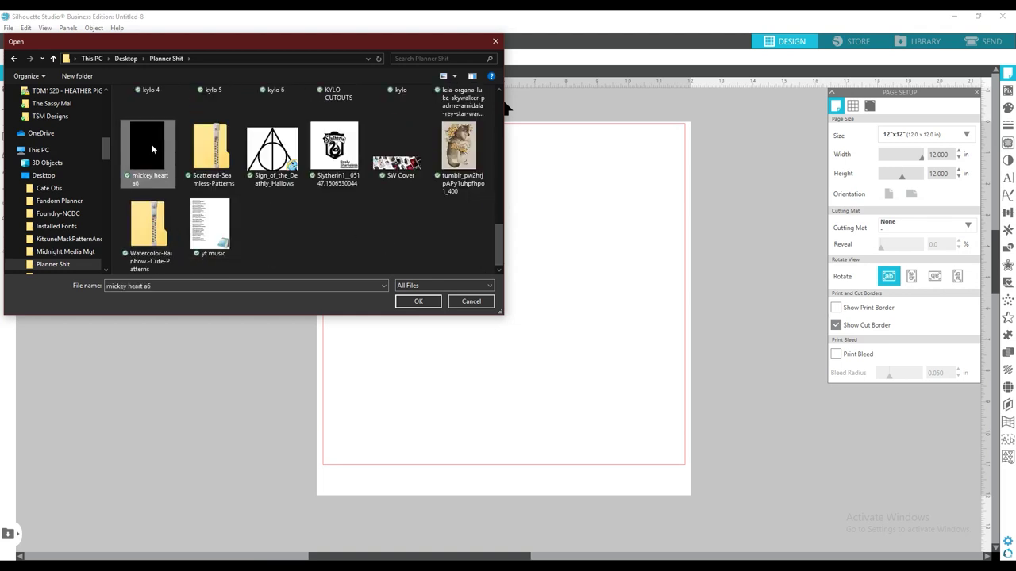
left_click(432, 304)
Move the Mickey and heart garland image away from the page corner to the middle of the page
left_click_drag(390, 230, 452, 304)
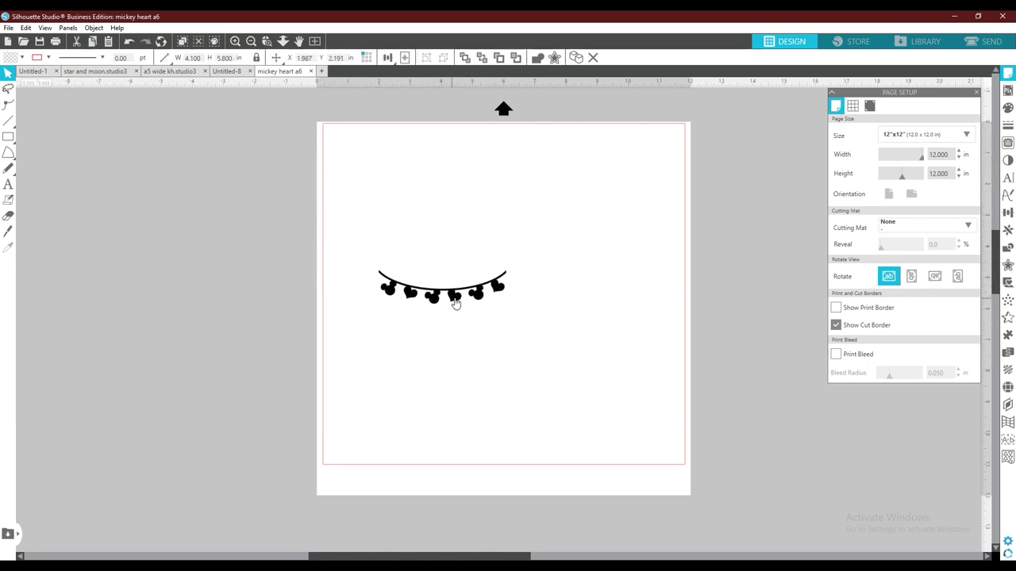
left_click(446, 236)
mouse_move(435, 304)
left_mouse_down()
mouse_move(447, 308)
mouse_move(443, 291)
left_mouse_up()
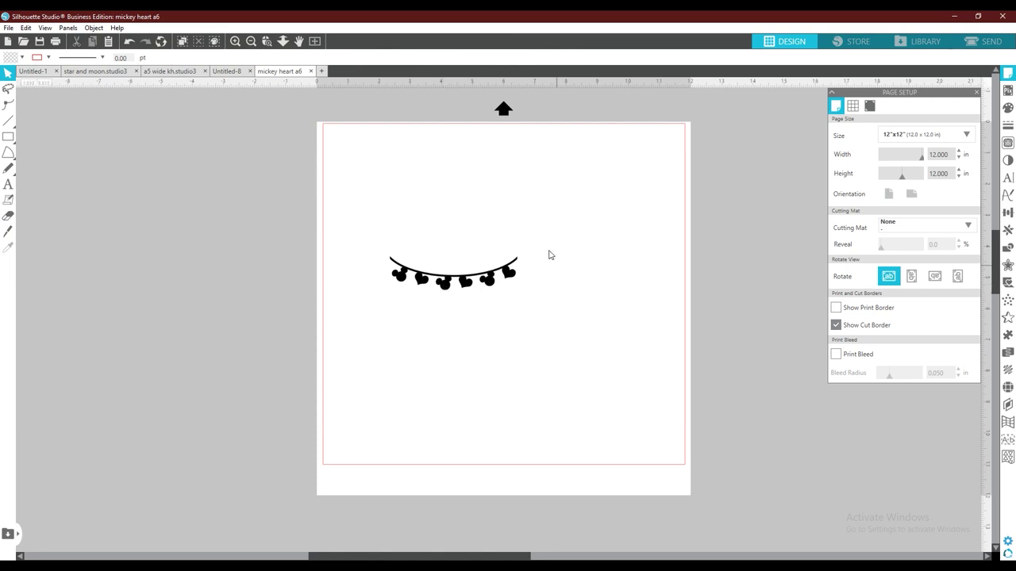
left_click_drag(463, 282, 489, 286)
left_click(511, 291)
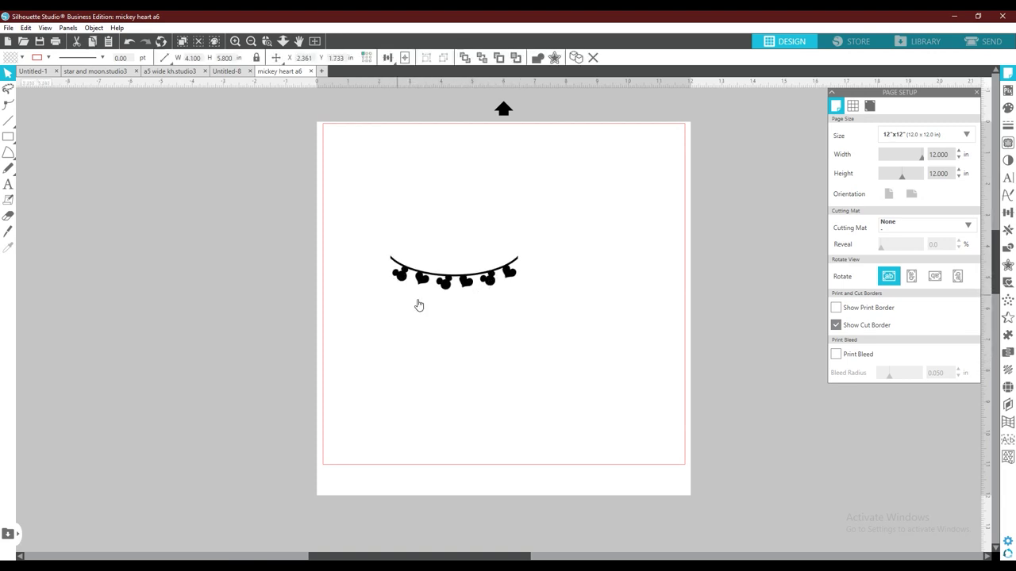
left_click(488, 288)
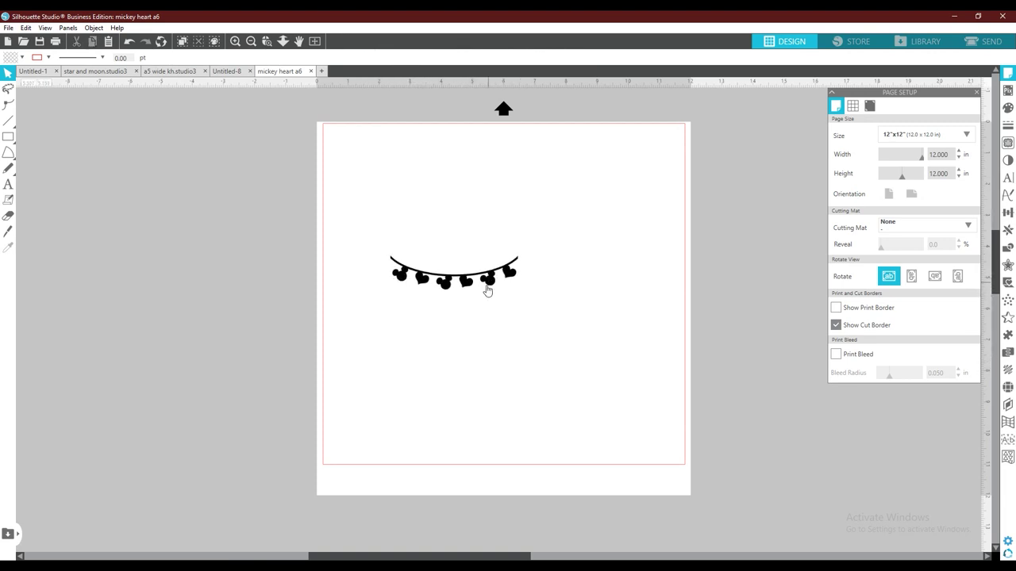
Trace the area around the garland image, about 5.4 by 2 in, with the threshold at 61% and the standard Trace style
left_click(1008, 143)
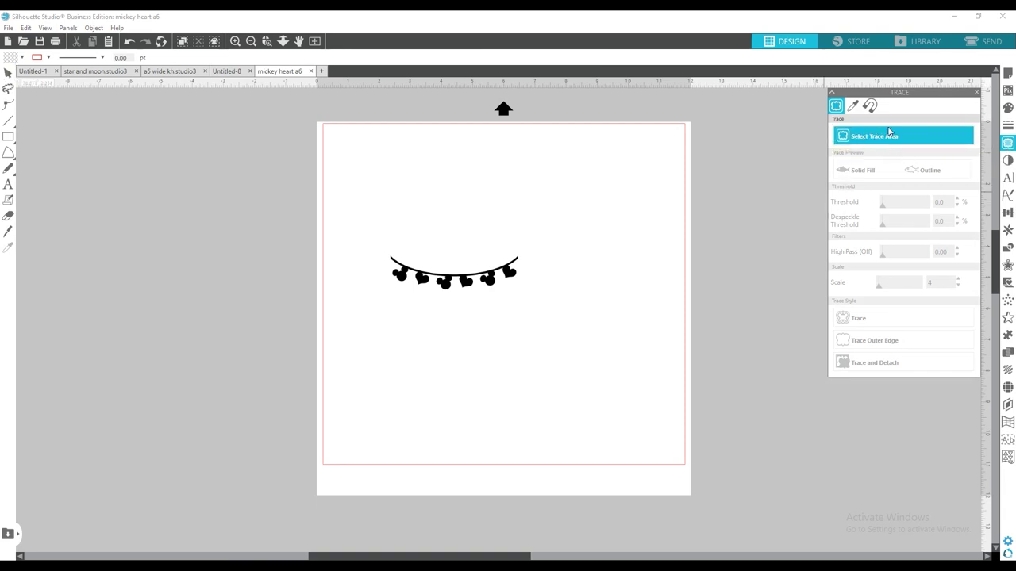
left_click(837, 136)
mouse_move(377, 238)
left_mouse_down()
mouse_move(543, 281)
mouse_move(545, 303)
left_mouse_up()
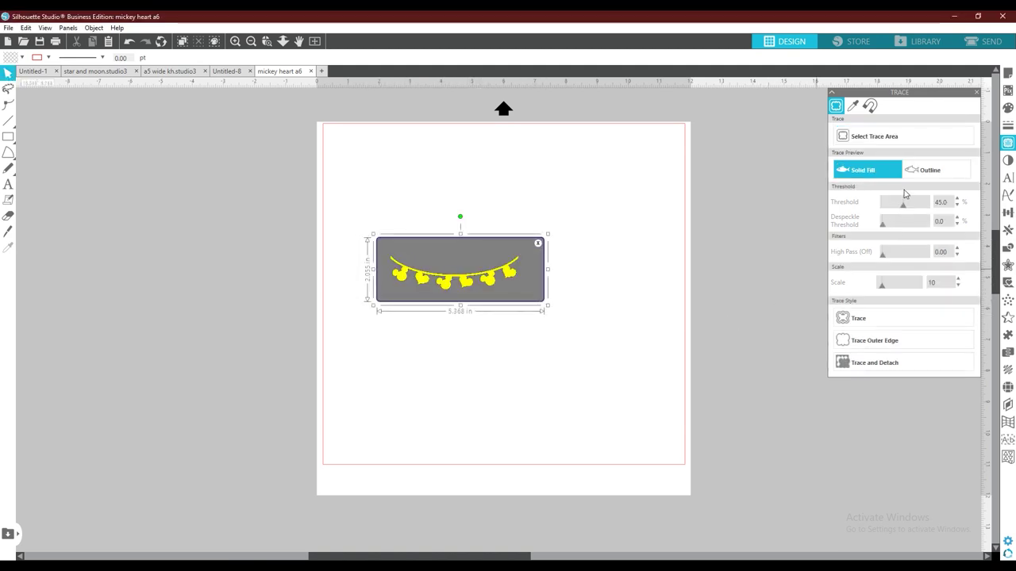
left_click_drag(901, 213, 908, 209)
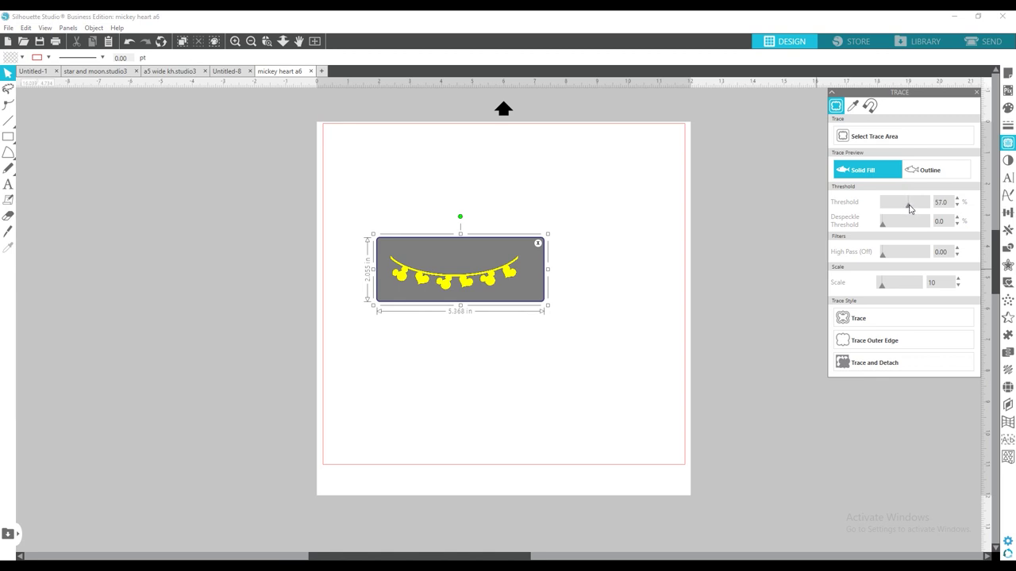
left_click(869, 319)
Move the black garland image off the page and place the traced outline in the page's upper-right corner
mouse_move(488, 282)
left_mouse_down()
mouse_move(332, 271)
mouse_move(312, 281)
mouse_move(403, 320)
mouse_move(226, 250)
mouse_move(200, 190)
left_mouse_up()
left_click(258, 260)
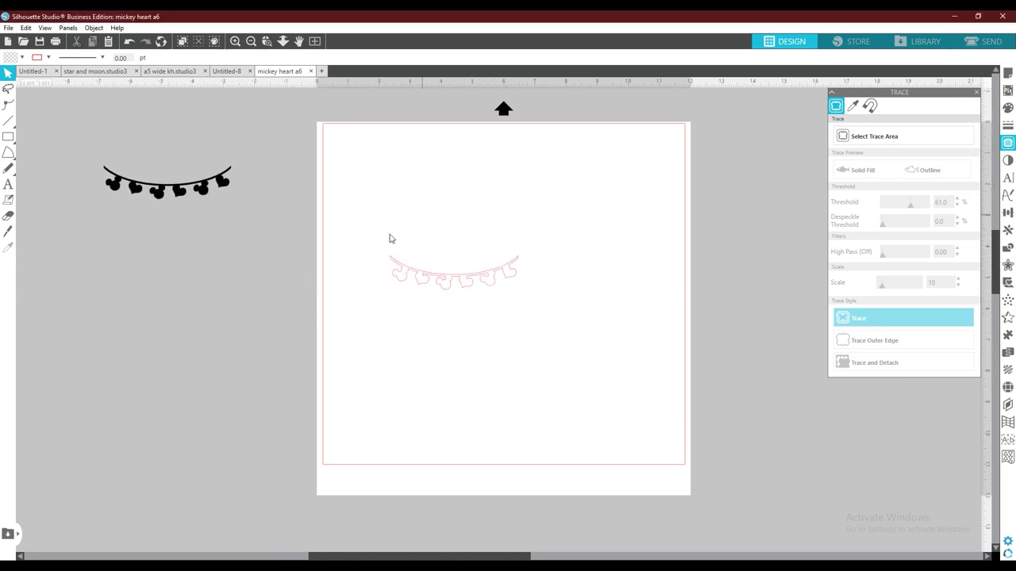
left_click_drag(469, 286, 619, 176)
left_click(619, 179)
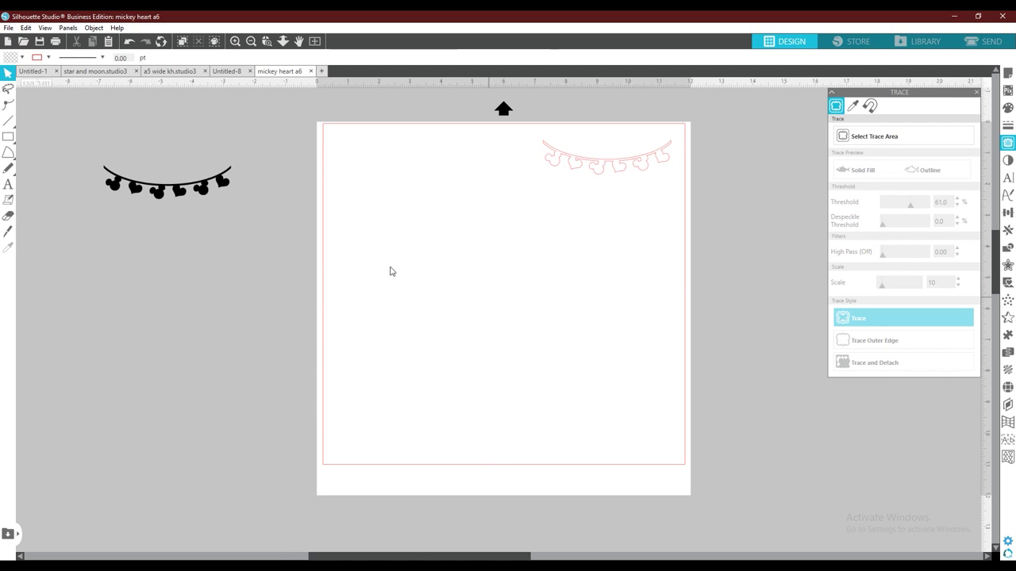
Examine how the garlands are framed by double rectangles in the a5 wide kh design, and return to mickey heart a6
mouse_move(8, 136)
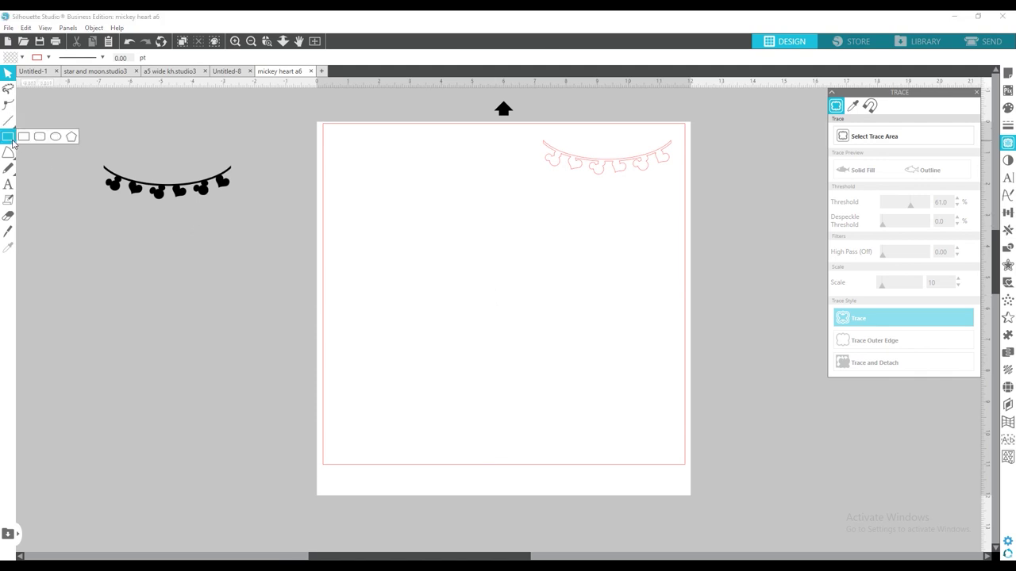
left_click(25, 138)
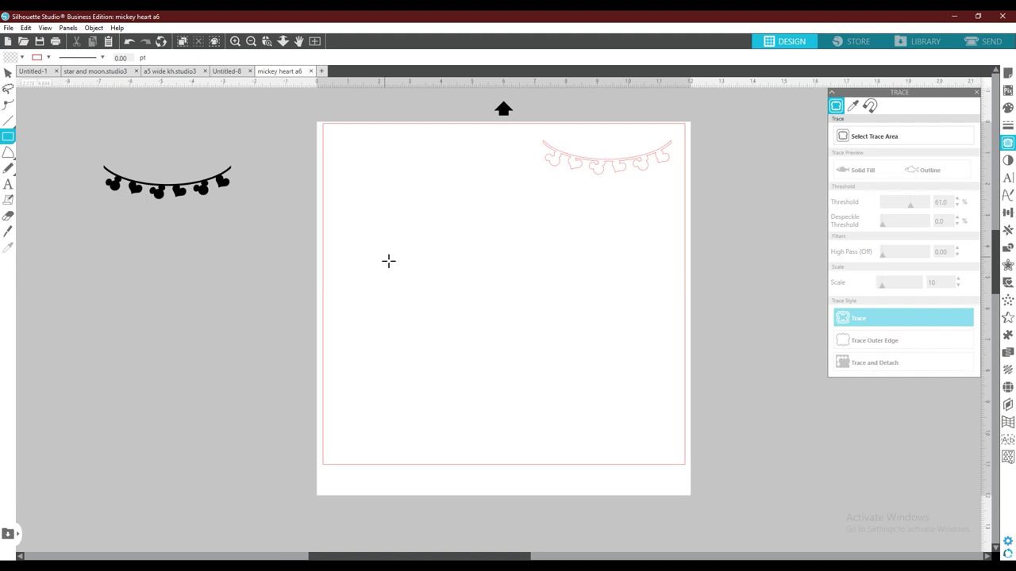
left_click(169, 72)
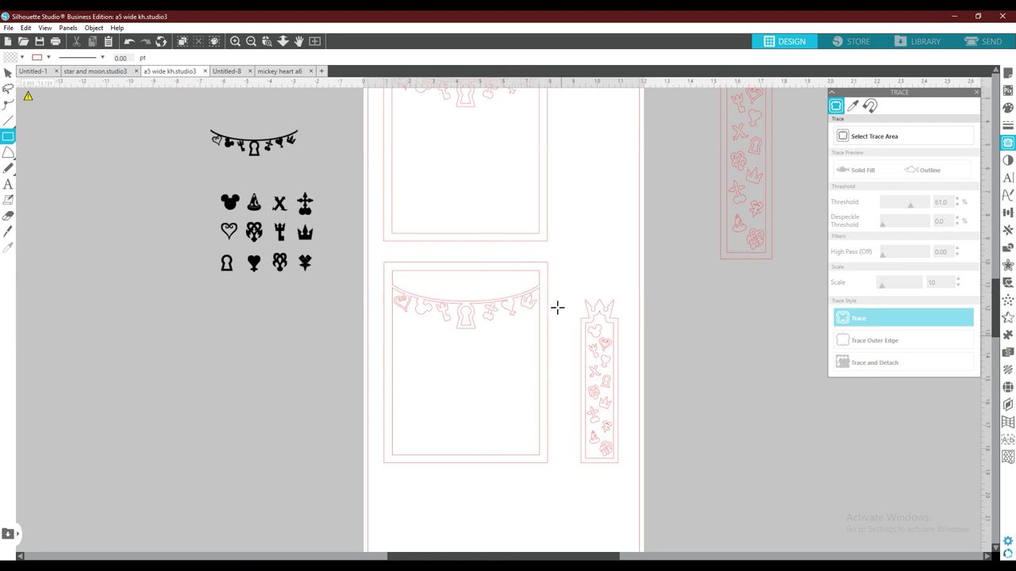
scroll(540, 386, "down", 3)
scroll(540, 385, "up", 3)
scroll(539, 386, "up", 5)
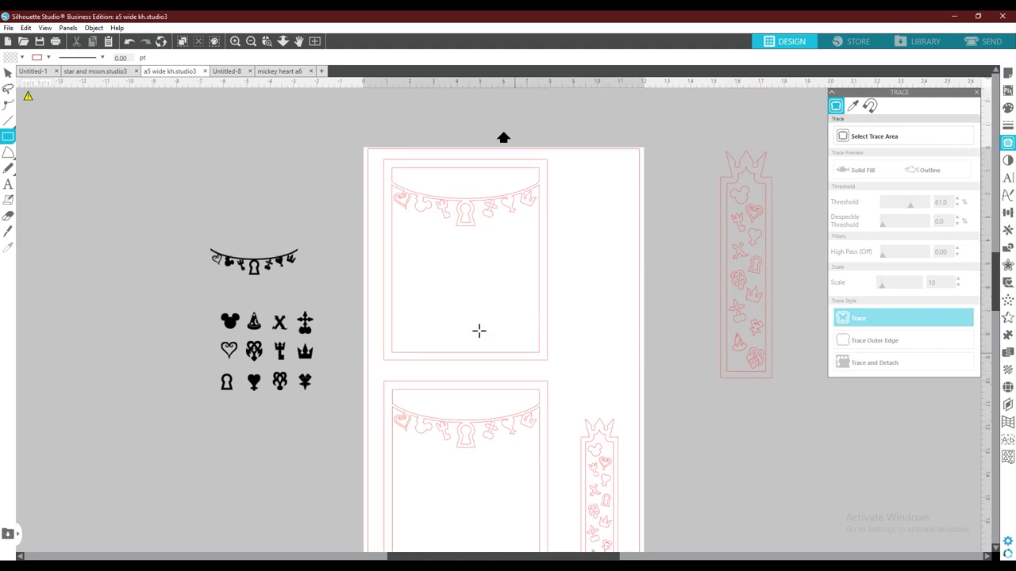
left_click(282, 72)
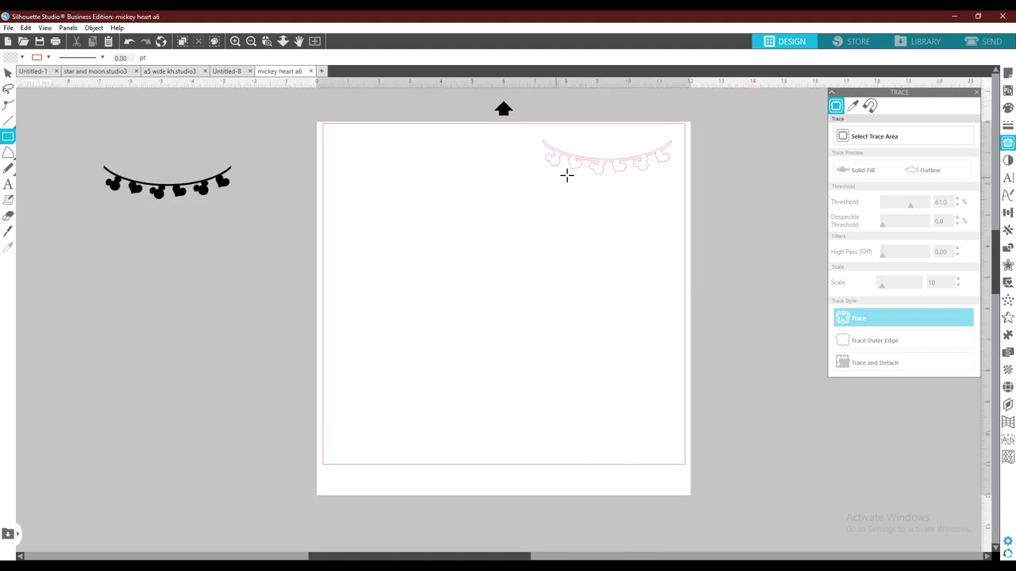
Cut the traced garland outline from mickey heart a6 and paste it into the Untitled-8 design
left_click(8, 72)
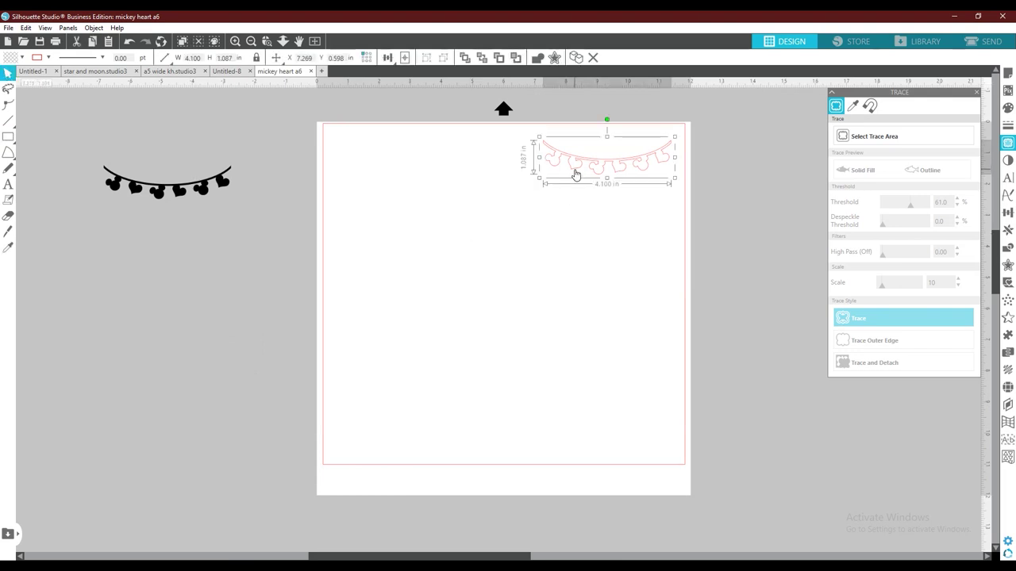
key("i")
key("Delete")
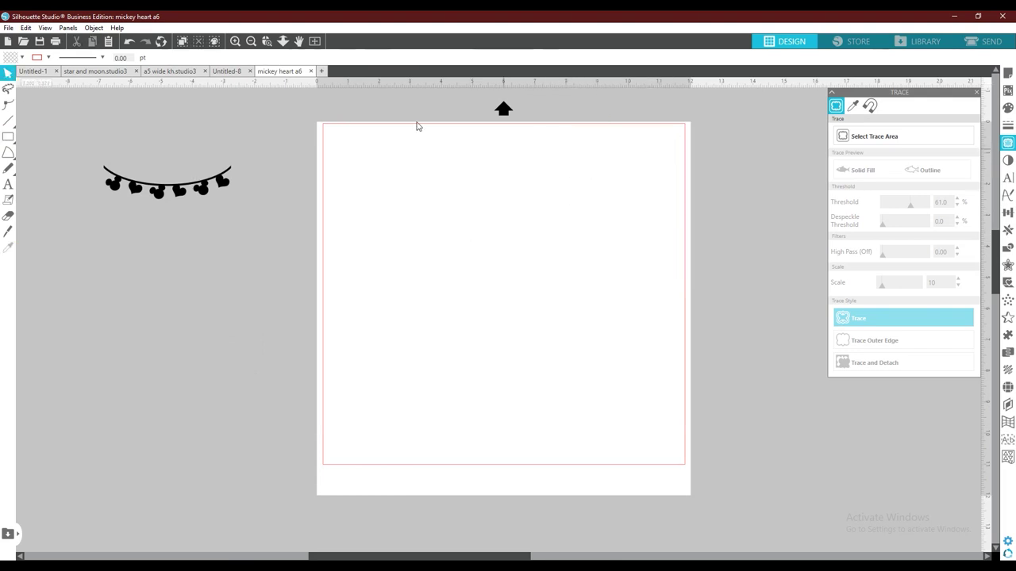
left_click(231, 71)
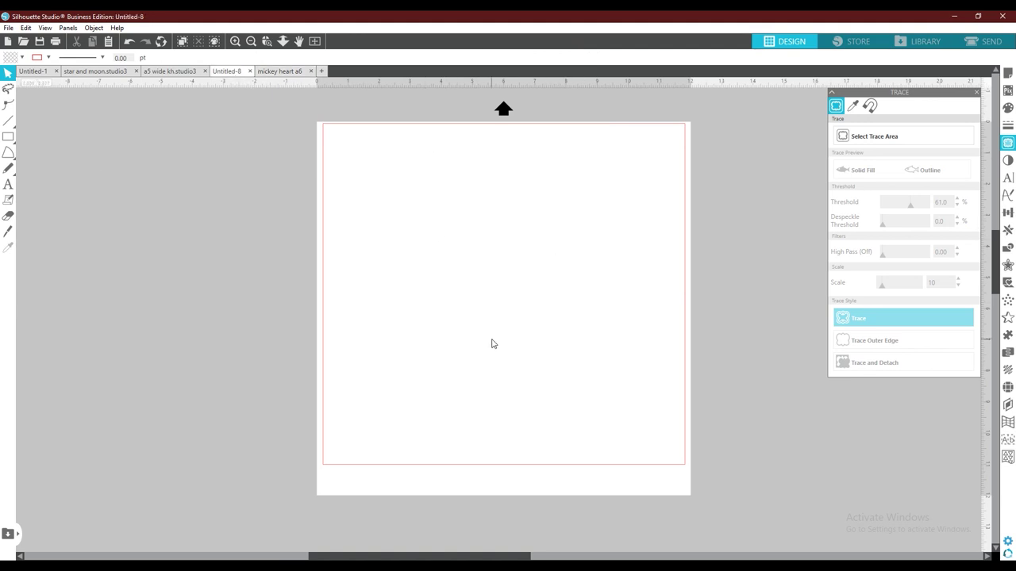
key("ctrl+v")
Close mickey heart a6 without saving its changes, and move the pasted garland outline off the page in Untitled-8
left_click(311, 72)
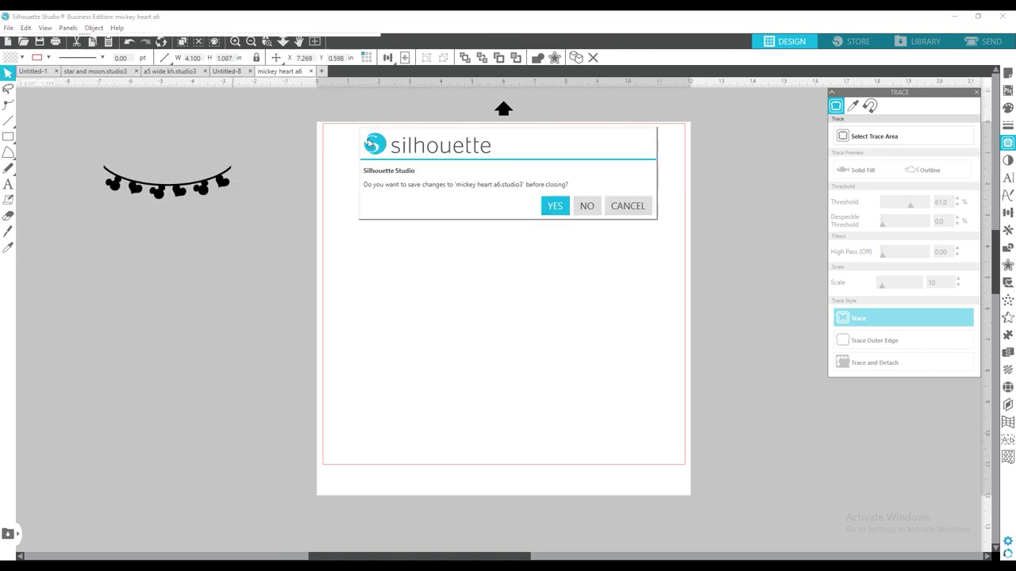
left_click(586, 206)
left_click_drag(587, 181, 193, 181)
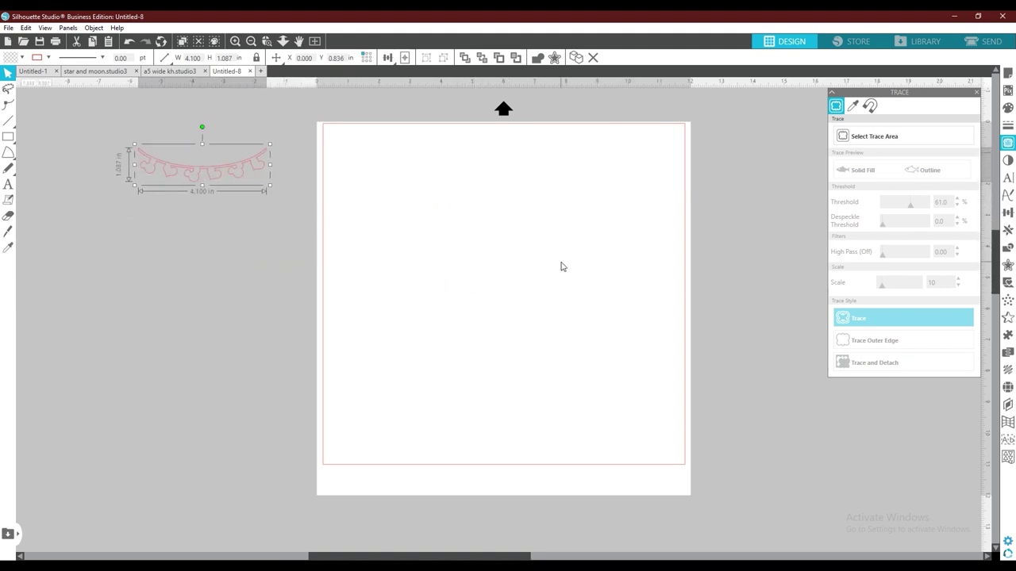
Draw an upright rectangle about 3.19 in wide and 4.76 in high on the page in Untitled-8
left_click(9, 136)
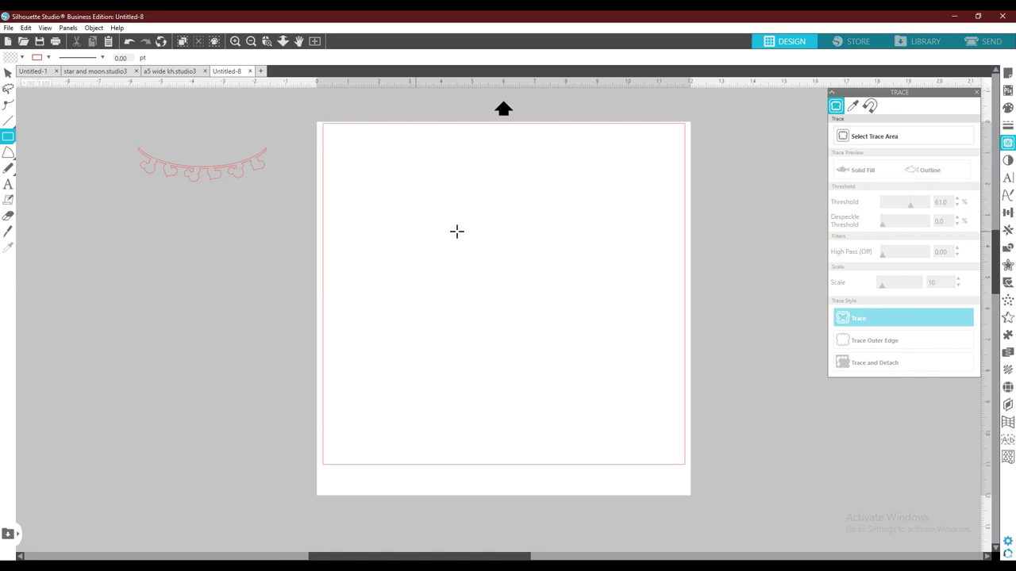
left_click_drag(380, 180, 465, 258)
left_click_drag(468, 318, 483, 327)
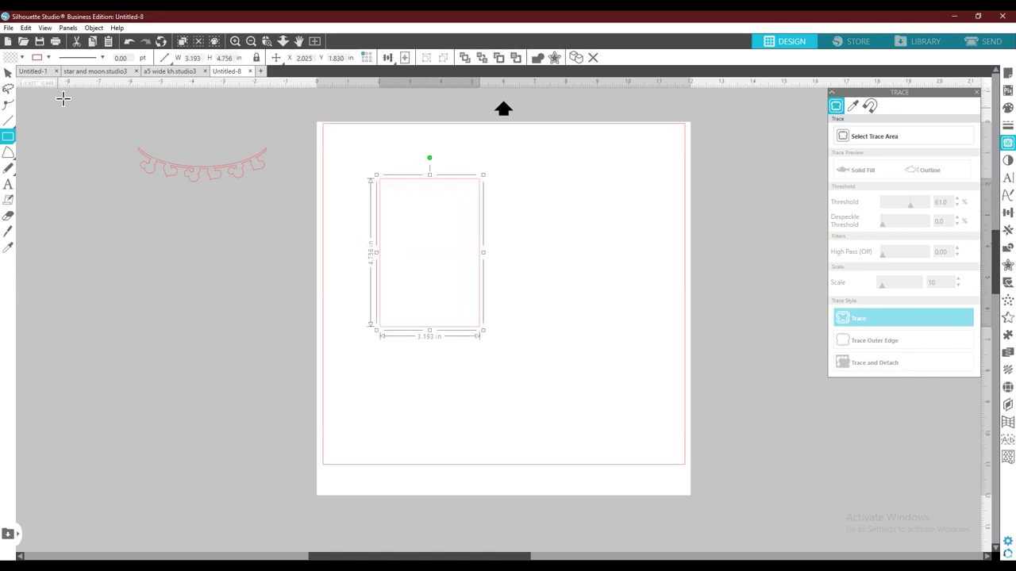
left_click(8, 72)
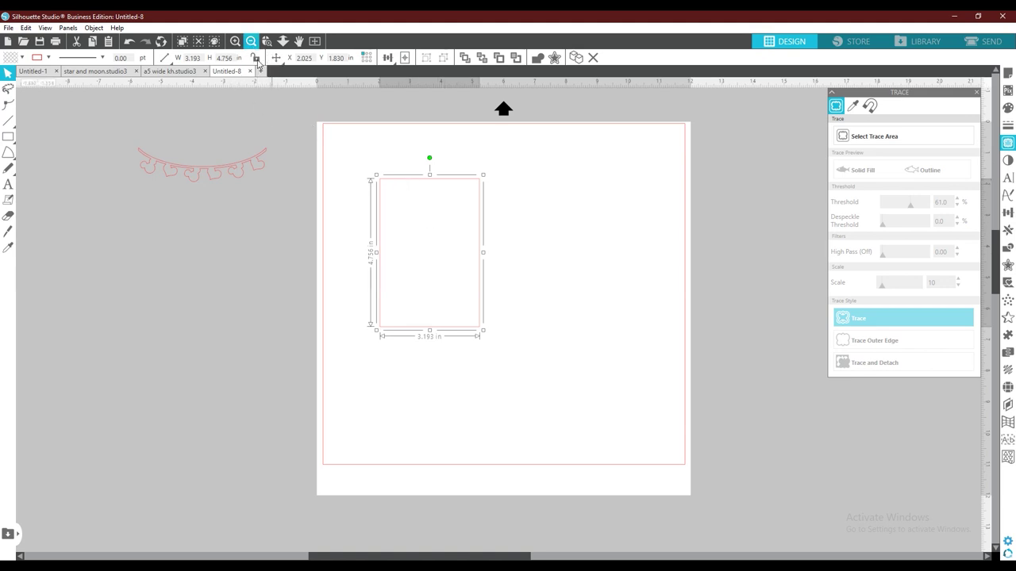
Set the rectangle's size to 3.750 in wide and 6.750 in high, and move it near the page's centre
left_click_drag(201, 58, 182, 61)
left_click_drag(235, 58, 213, 60)
key("Return")
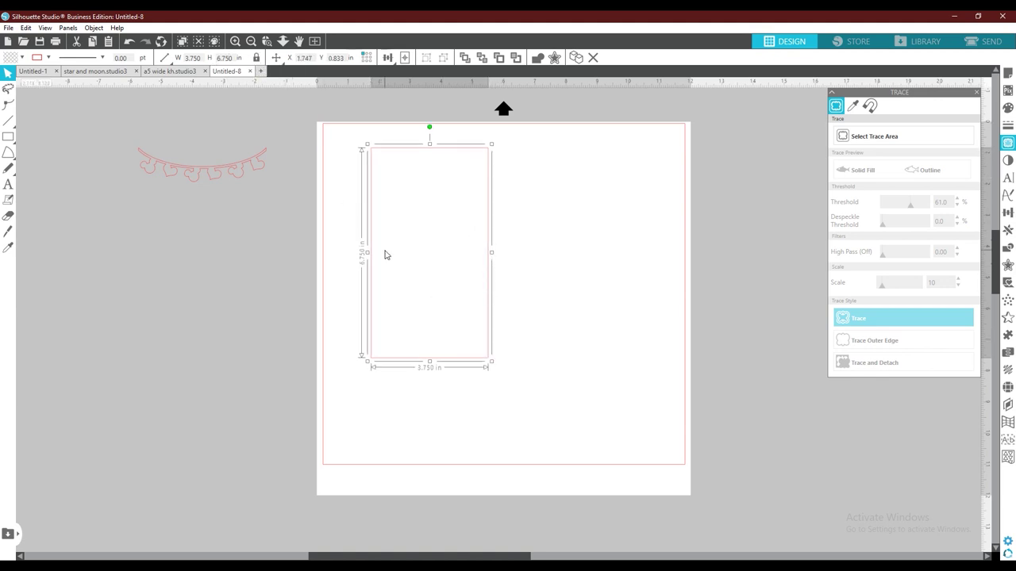
left_click_drag(488, 225, 571, 242)
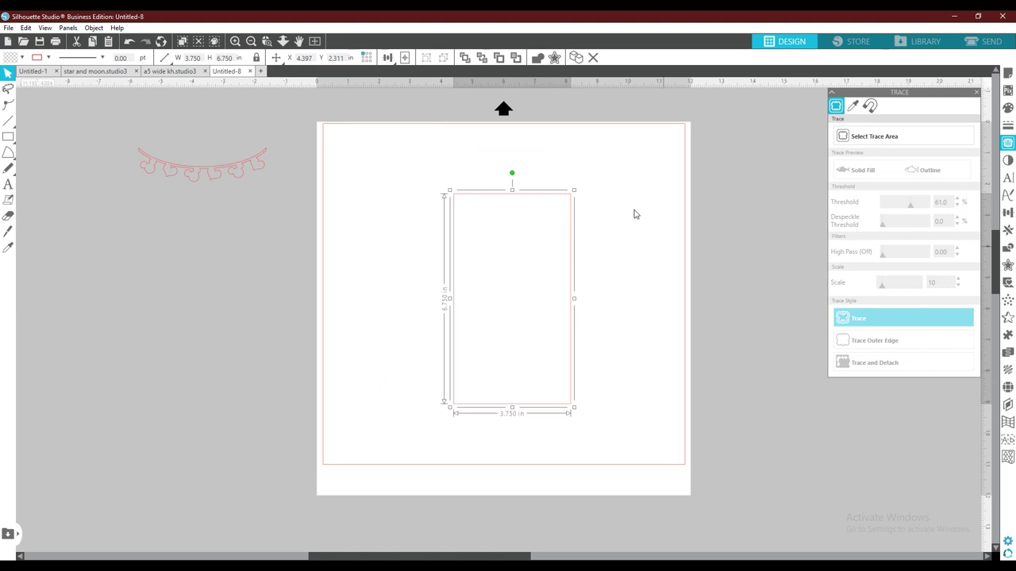
left_click_drag(512, 199, 496, 181)
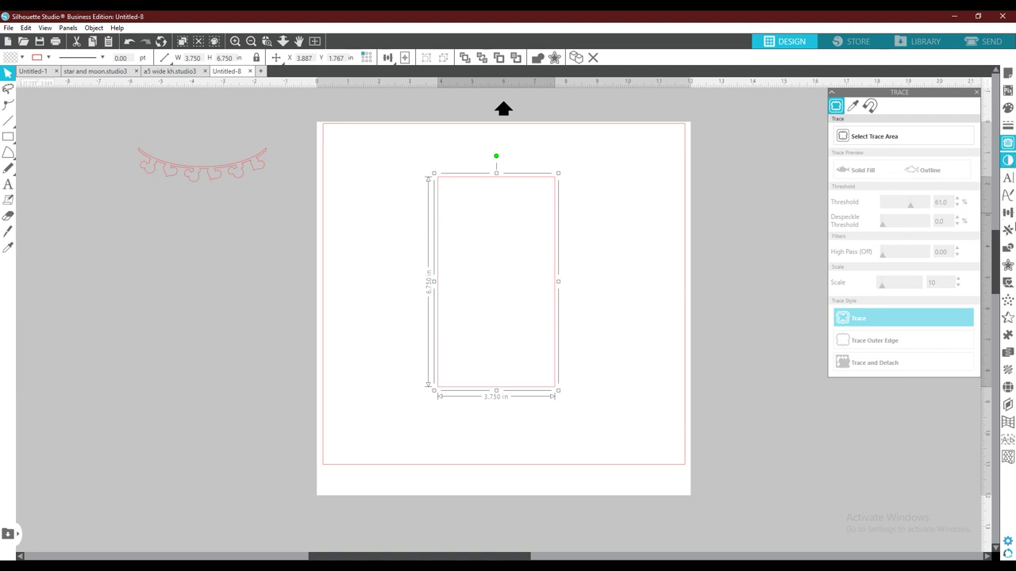
Create an internal offset of the rectangle with square corners at a distance of 0.270 in
left_click(1006, 267)
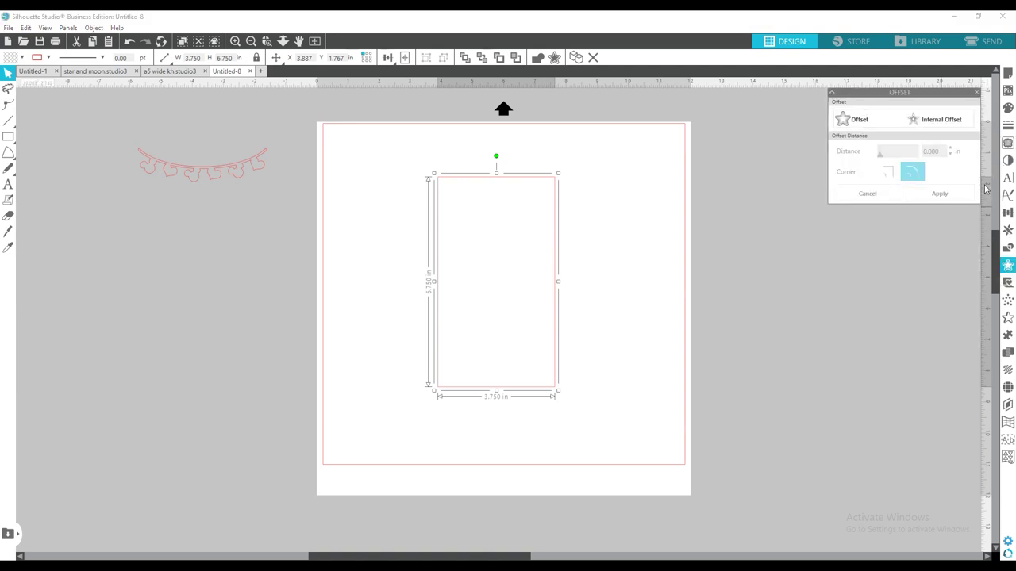
left_click_drag(941, 94, 827, 178)
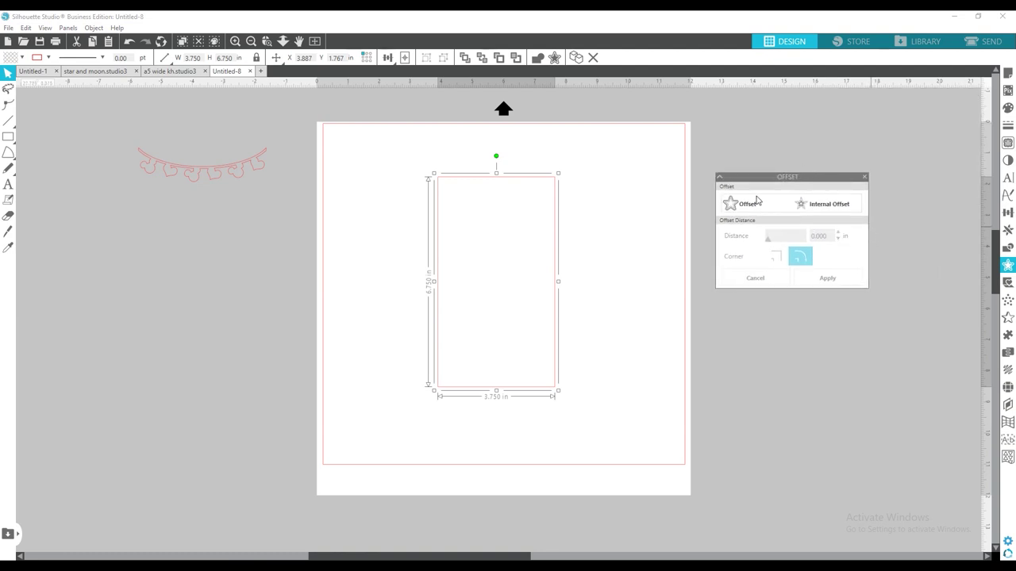
left_click(841, 210)
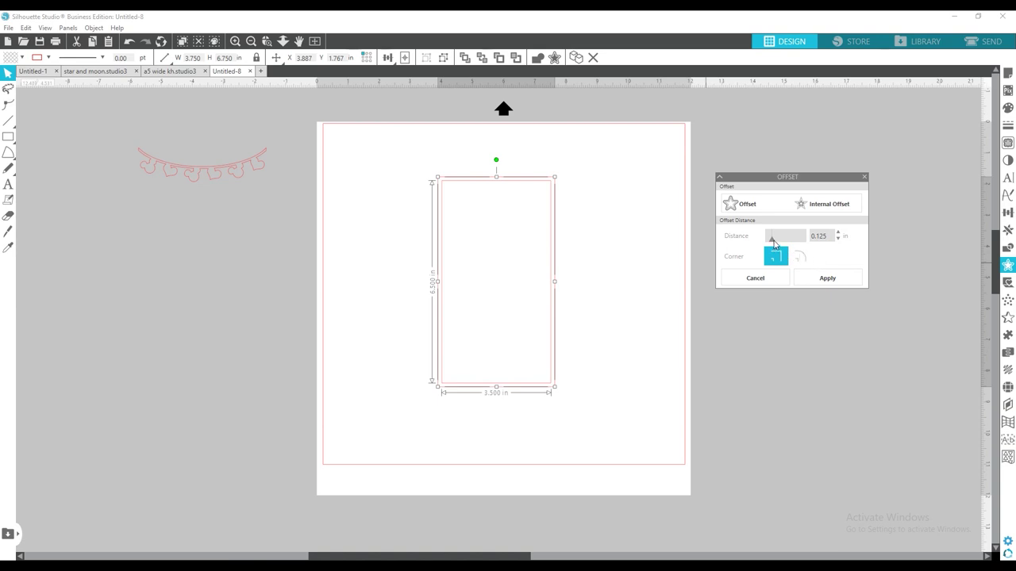
left_click_drag(772, 242, 777, 242)
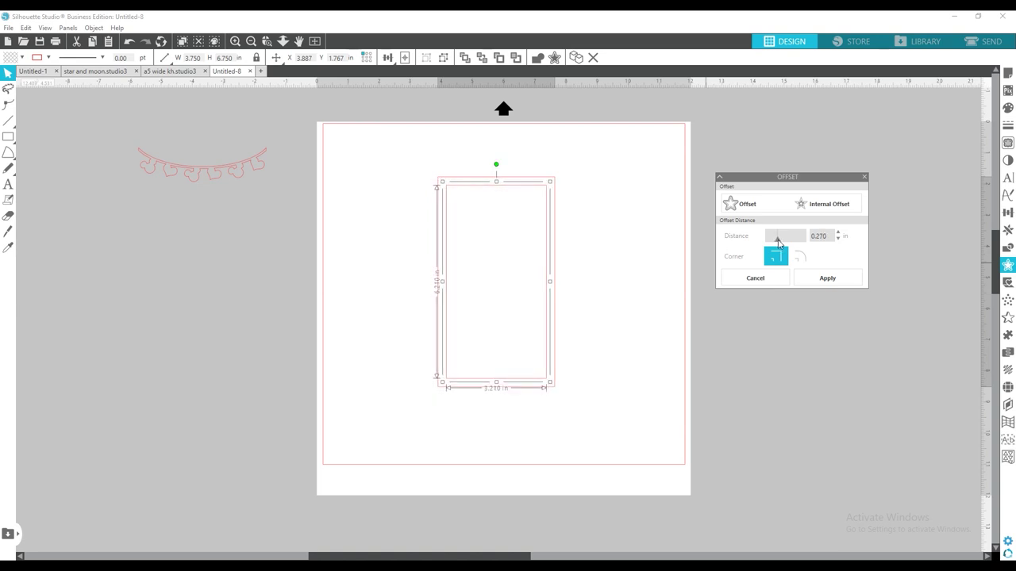
left_click(840, 279)
left_click(601, 297)
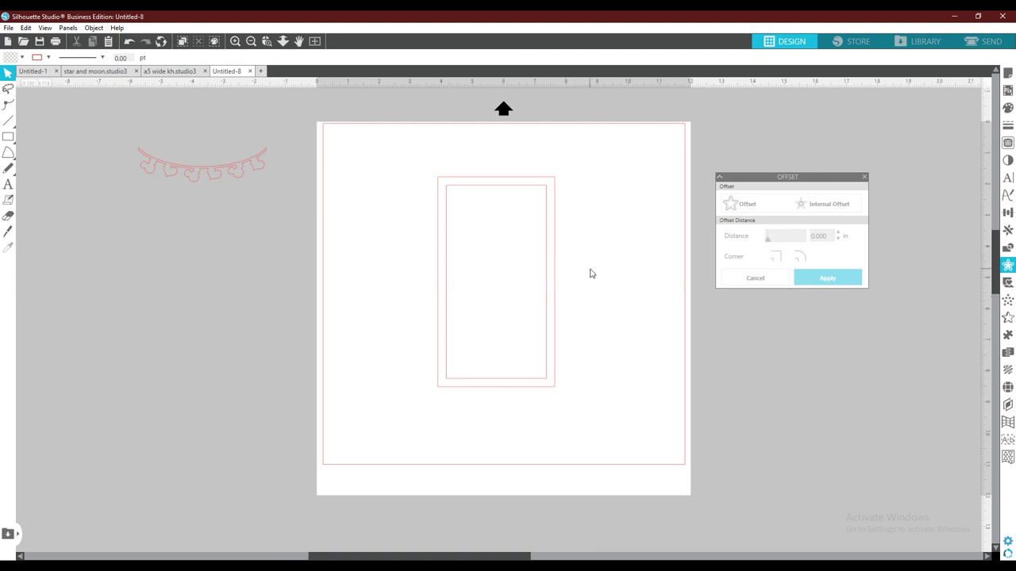
Duplicate both nested rectangles and place the copy off the page, below the garland outline
left_click_drag(609, 273, 411, 256)
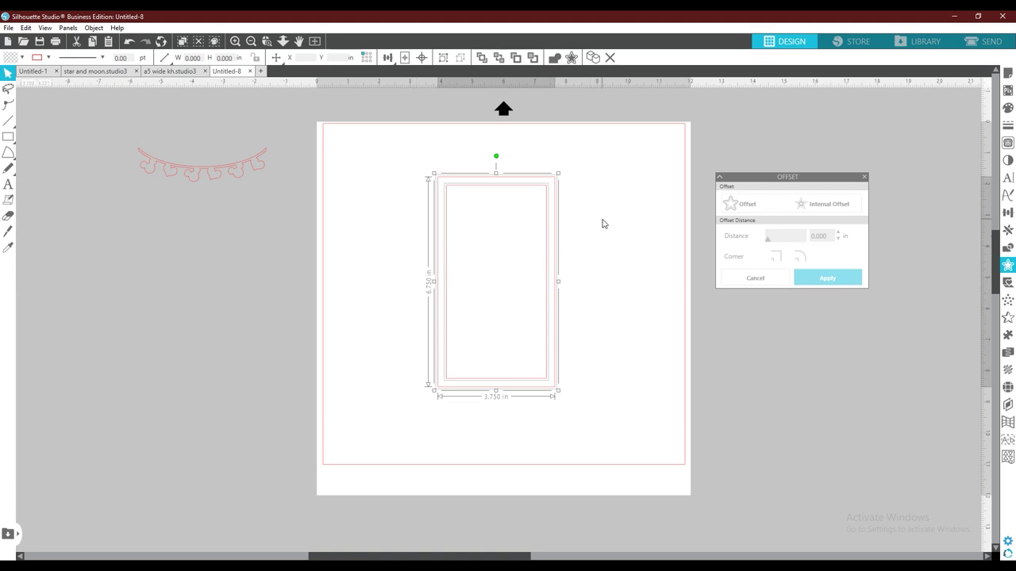
key("i")
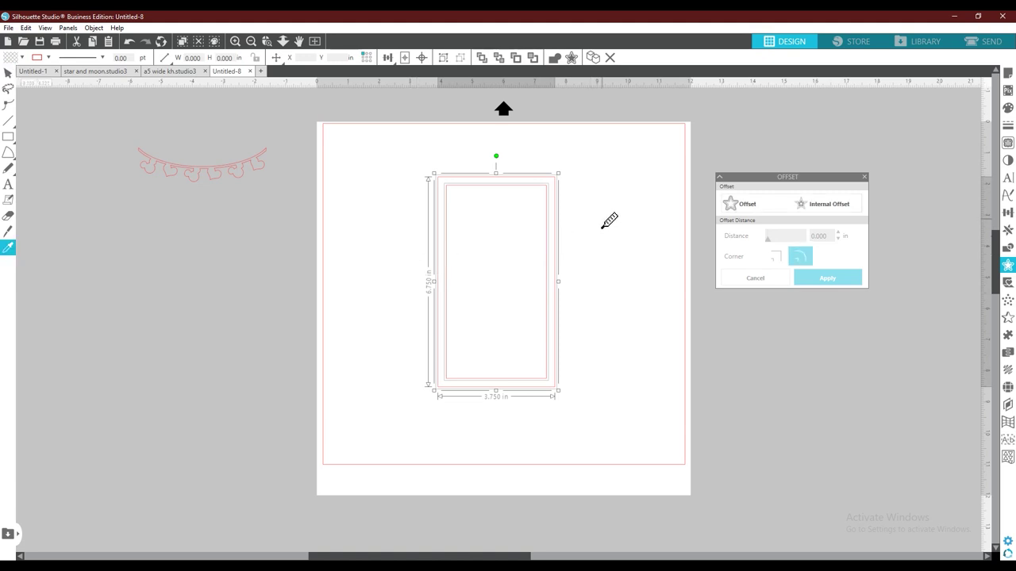
left_click_drag(565, 220, 231, 269)
left_click(352, 264)
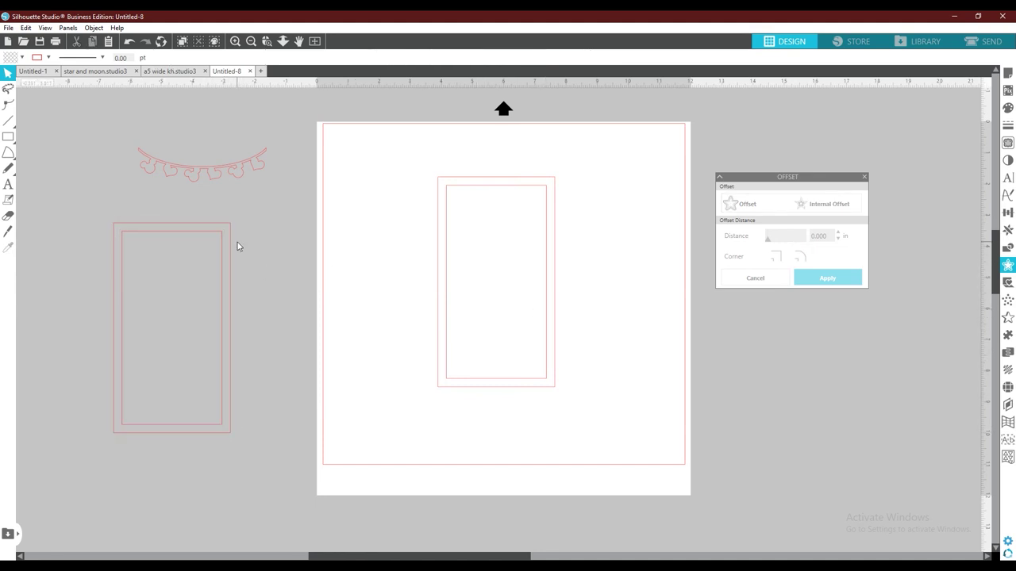
Place the garland outline across the double rectangle on the page, and keep a copy of it off the page
left_click_drag(225, 185, 503, 283)
key("i")
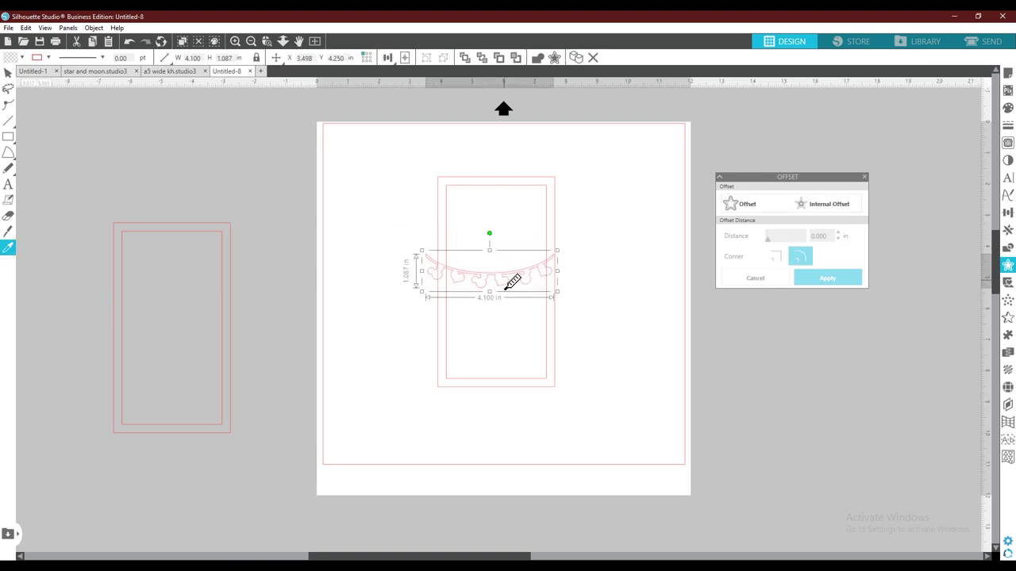
left_click(505, 287)
left_click_drag(505, 286, 219, 185)
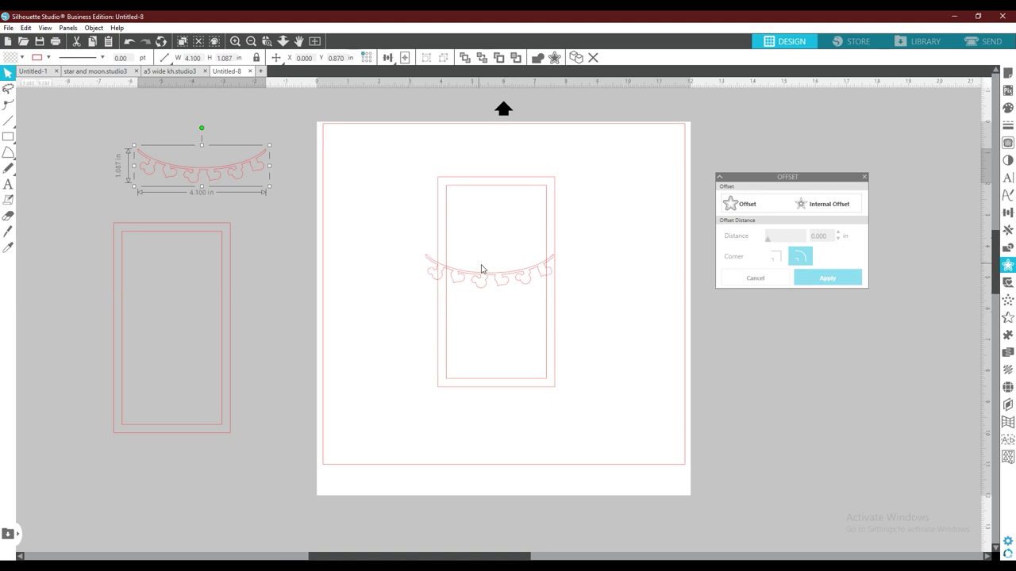
Move the garland on the page higher across the double rectangle
left_click(499, 283)
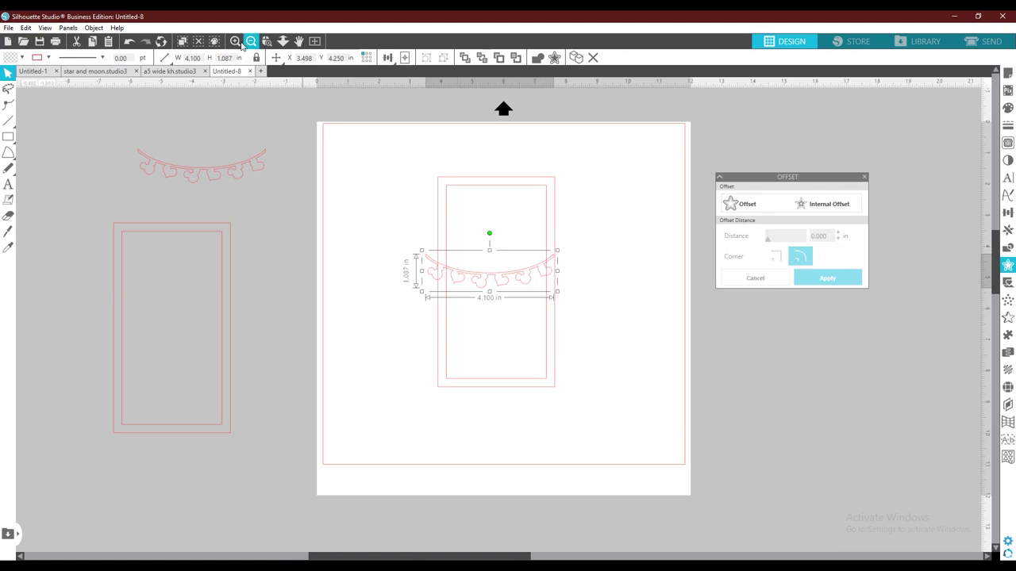
left_click(236, 41)
left_click(236, 42)
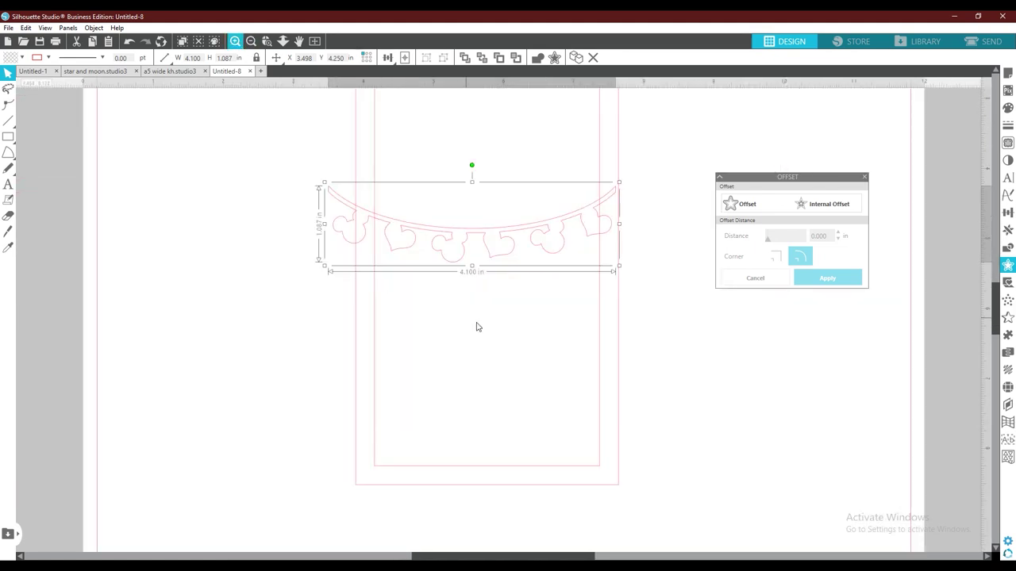
scroll(476, 325, "up", 2)
scroll(423, 254, "up", 1)
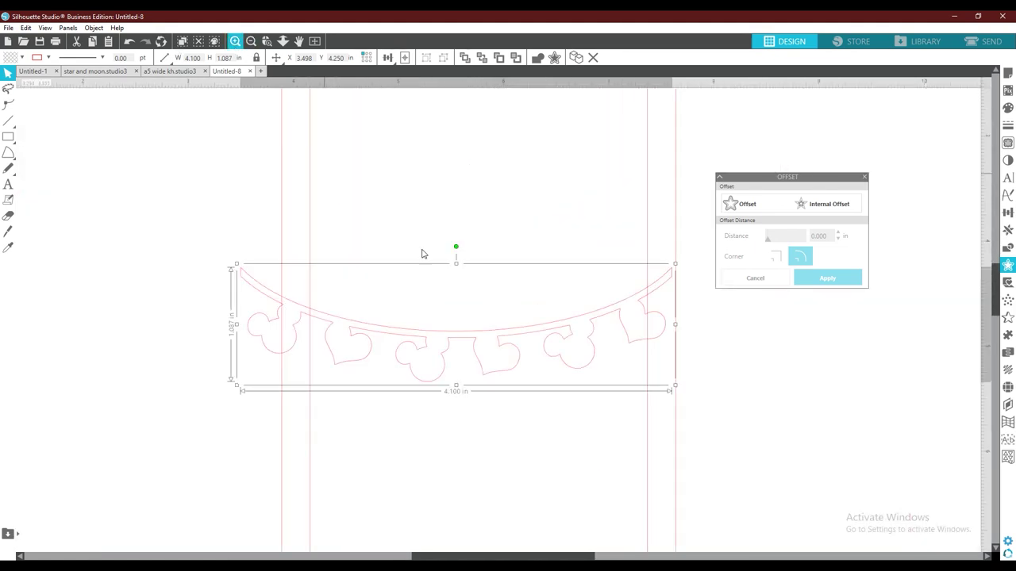
left_click_drag(504, 340, 516, 227)
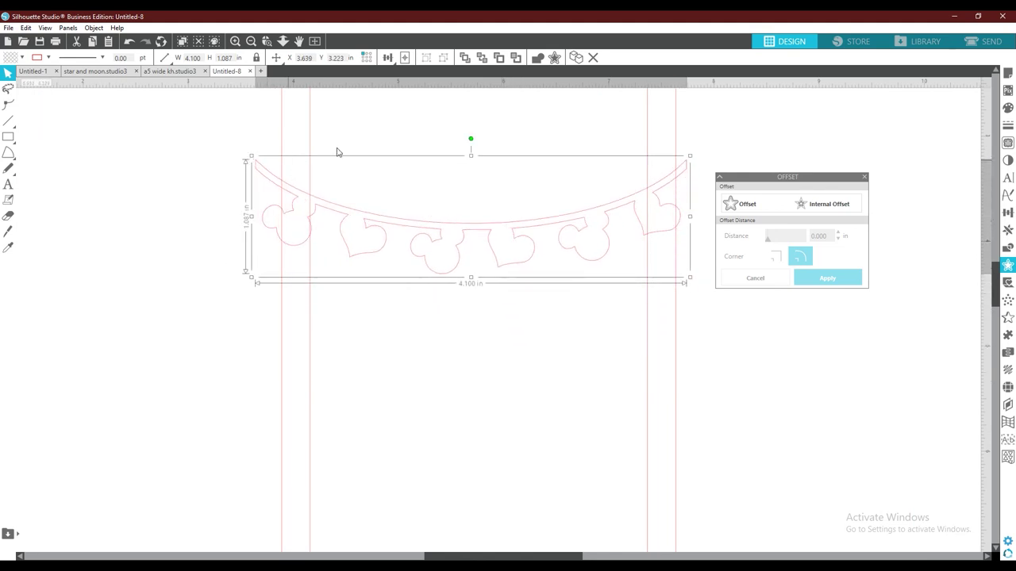
Shrink the garland proportionally to about 3.24 in wide so its ends just overlap the inner rectangle's sides
left_click_drag(251, 157, 302, 173)
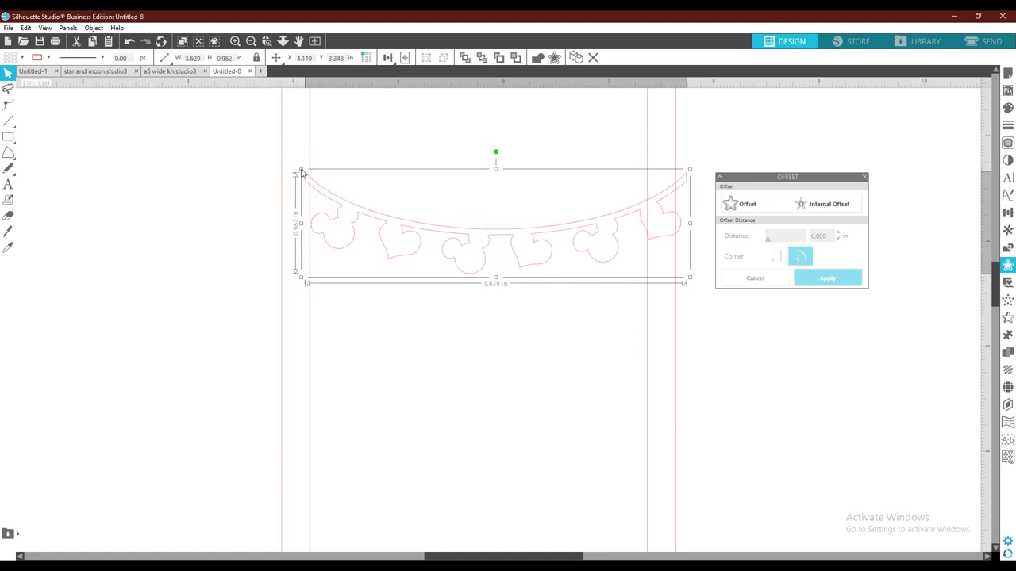
left_click(694, 170)
left_click(687, 179)
left_click(688, 174)
left_click(691, 171)
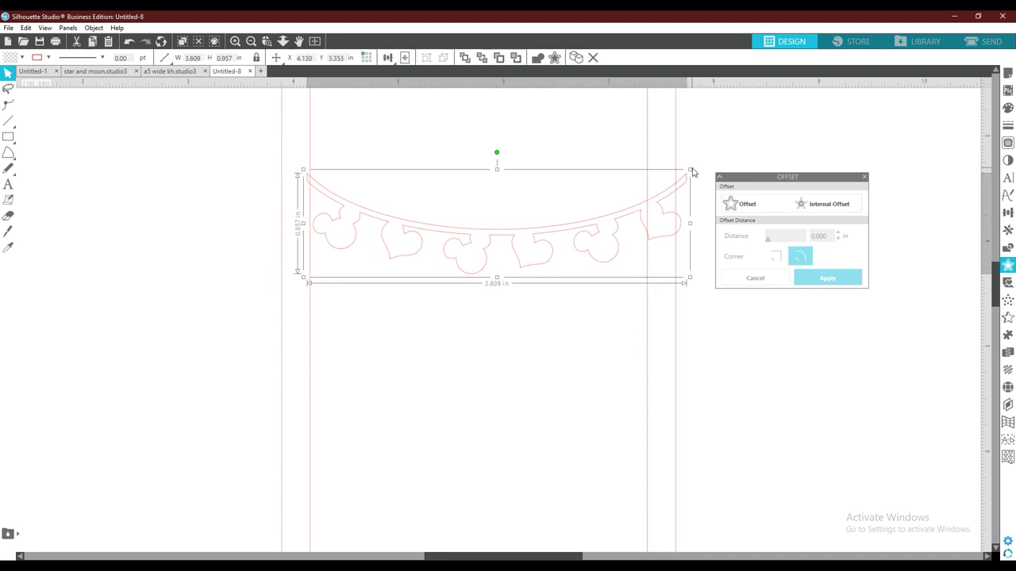
left_click_drag(692, 172, 655, 185)
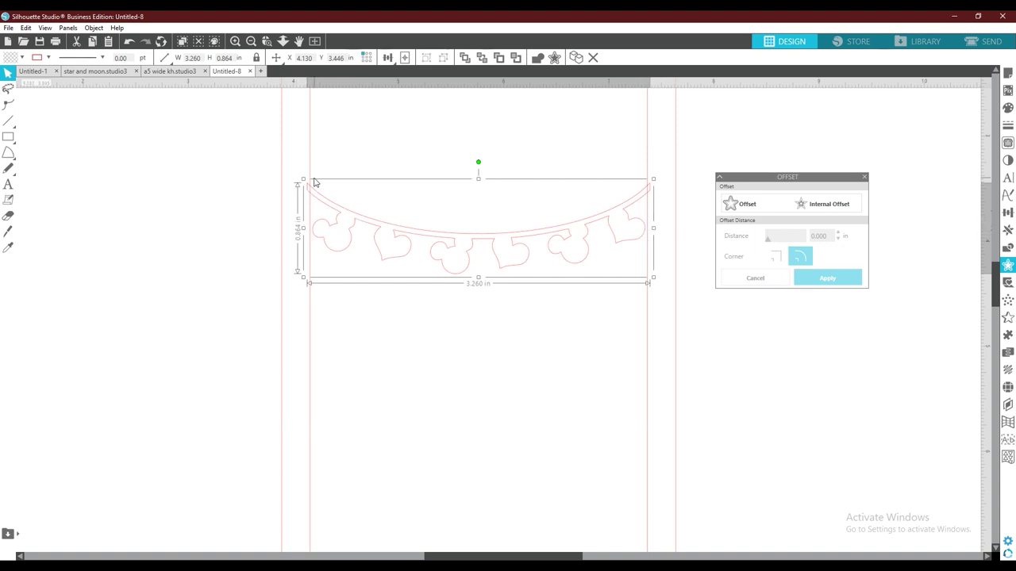
left_click_drag(305, 179, 306, 182)
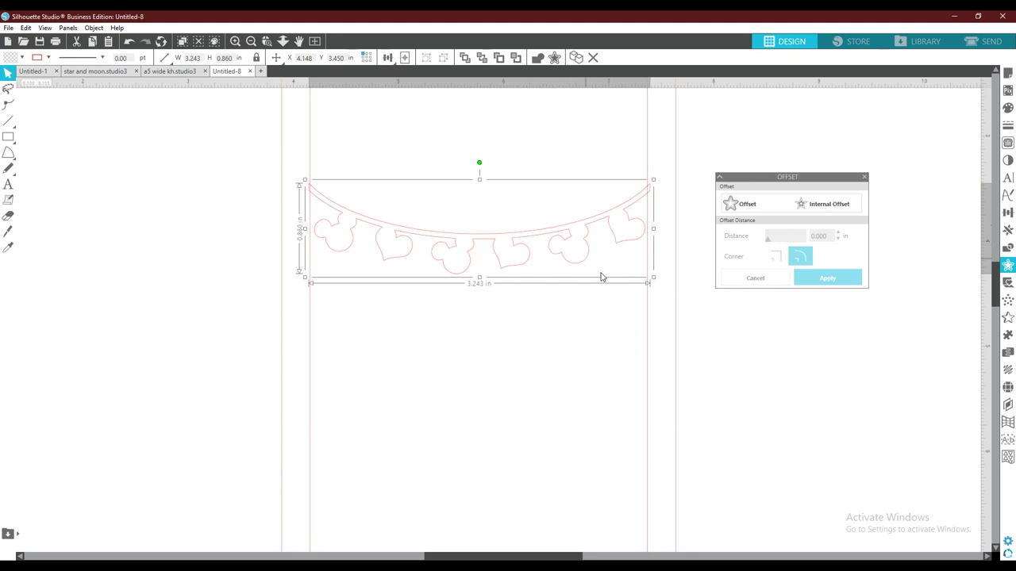
Centre the garland horizontally with the inner rectangle
left_click(649, 305)
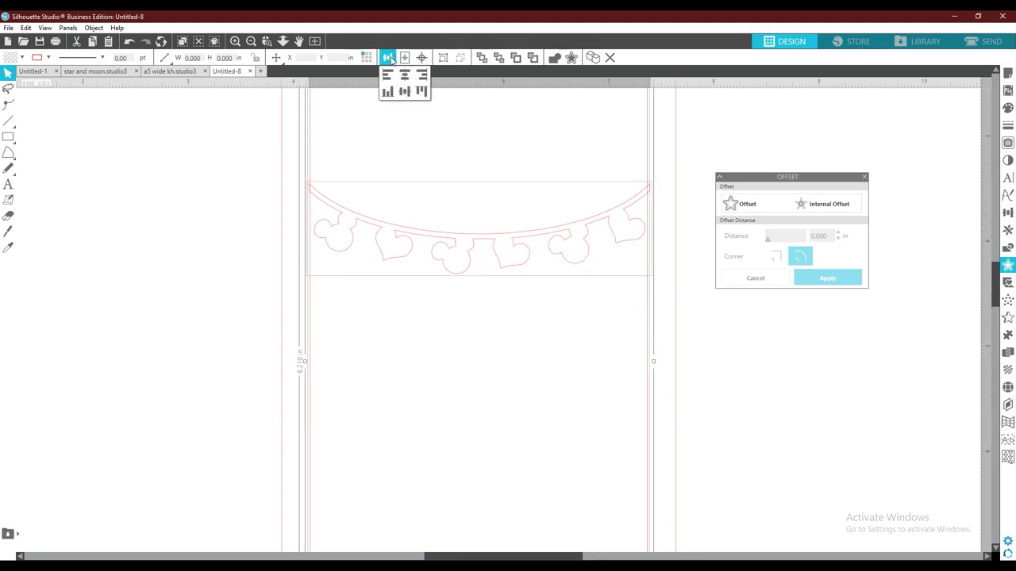
mouse_move(387, 57)
left_click(404, 75)
left_click(660, 154)
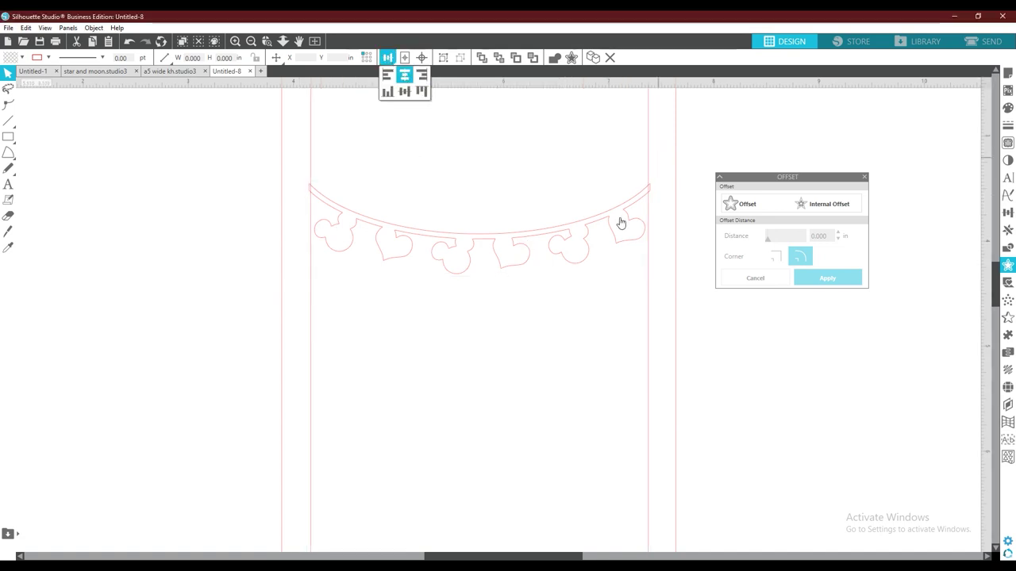
Move the garland closer to the inner rectangle's top edge and realign their horizontal centres
scroll(619, 222, "up", 3)
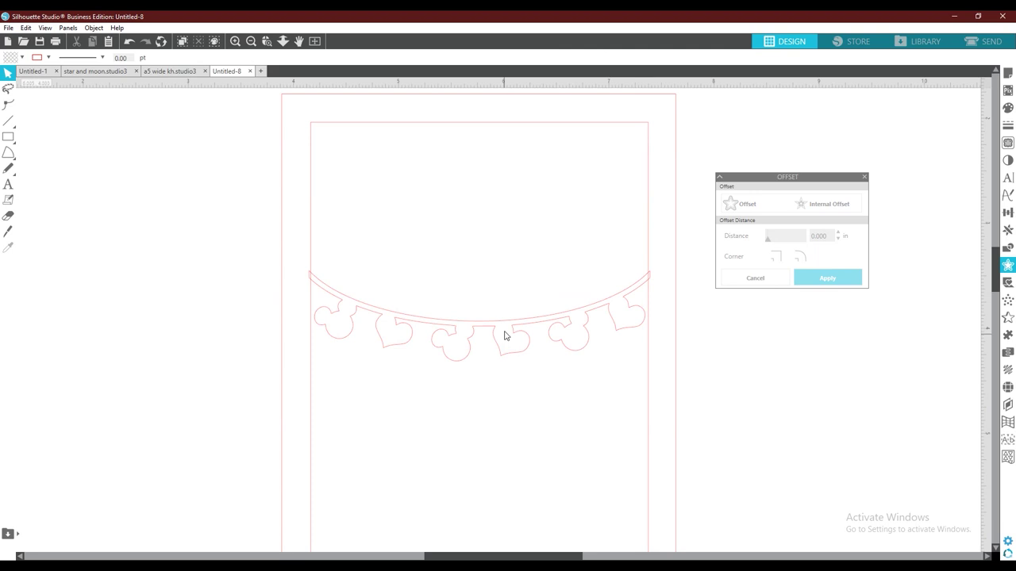
left_click_drag(511, 326, 510, 283)
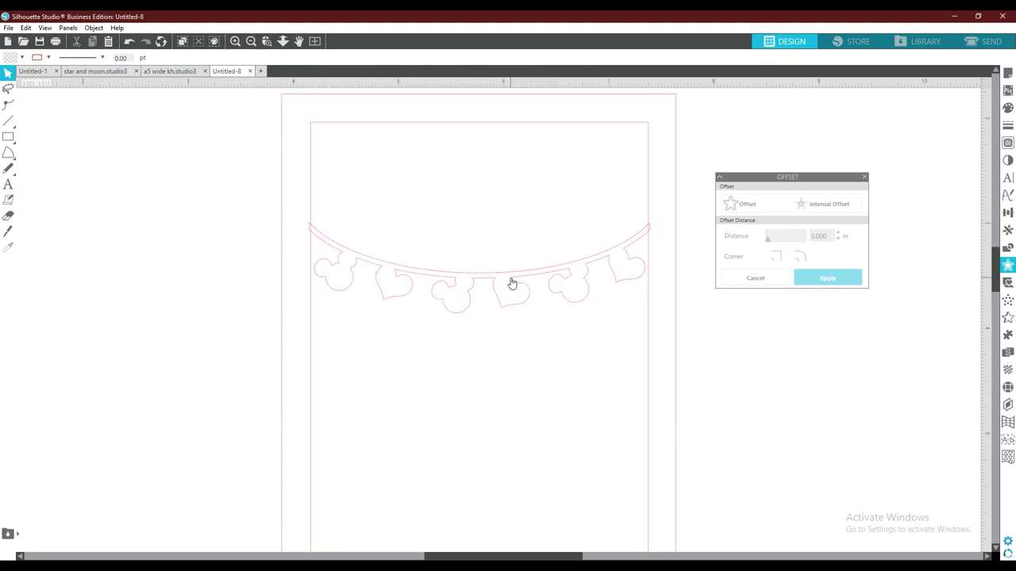
left_click(502, 126, "shift")
left_click(388, 58)
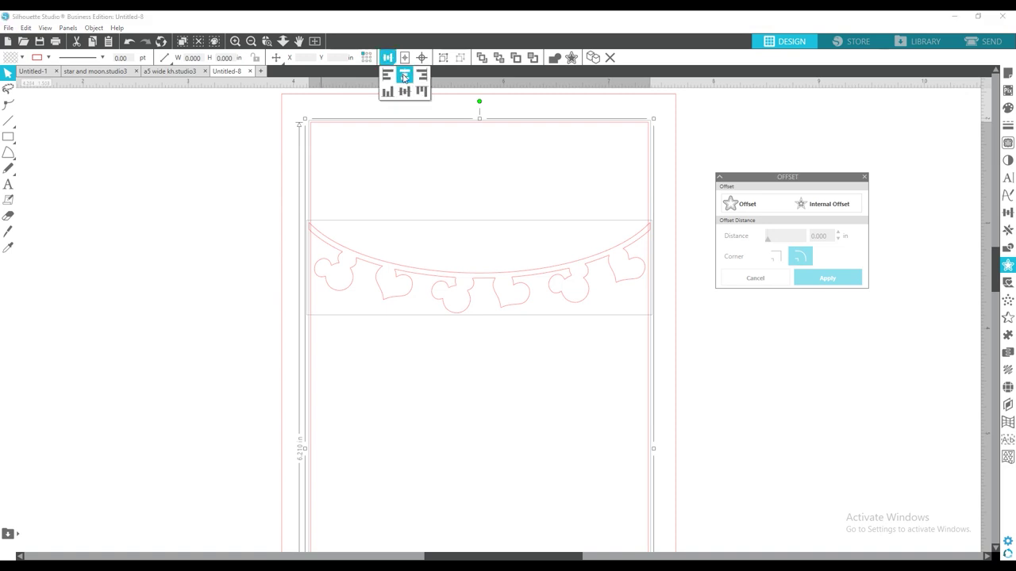
left_click(404, 73)
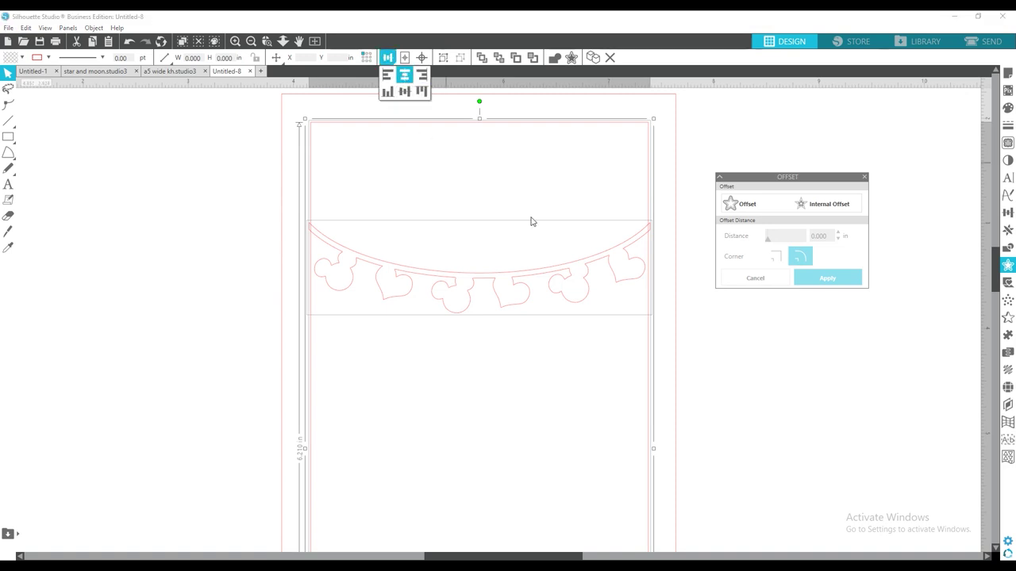
left_click(695, 222)
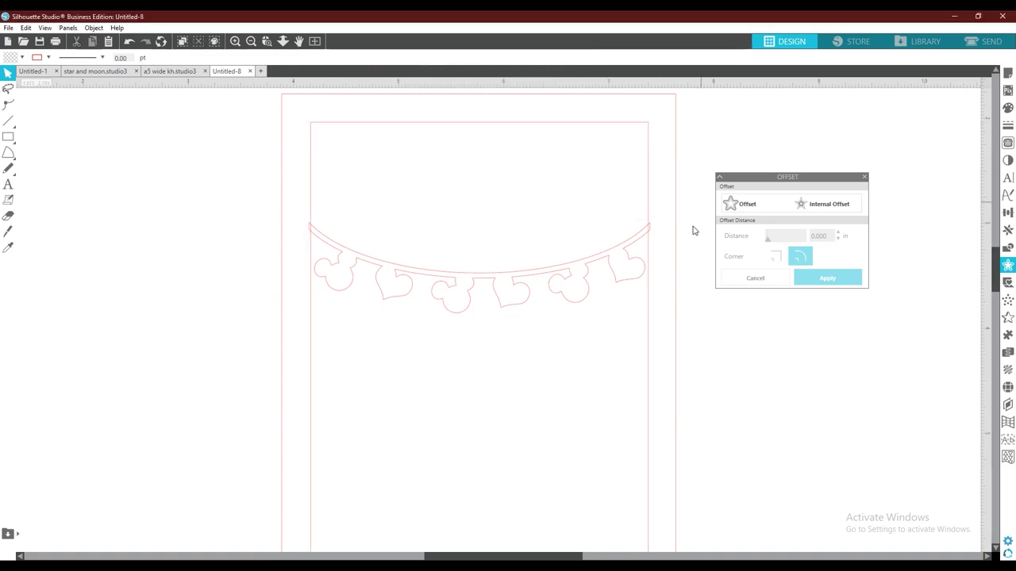
Merge the garland's ends into the inner rectangle's sides and touch up the joins of the Mickey shapes with the Eraser
left_click(235, 43)
left_click(233, 45)
left_click_drag(485, 557, 429, 557)
scroll(387, 333, "up", 3)
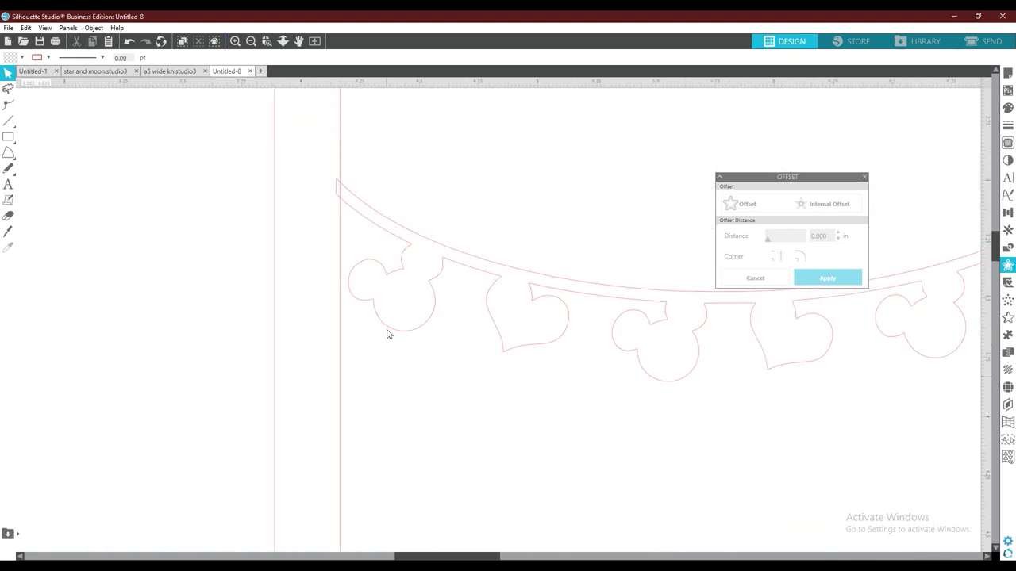
left_click(8, 215)
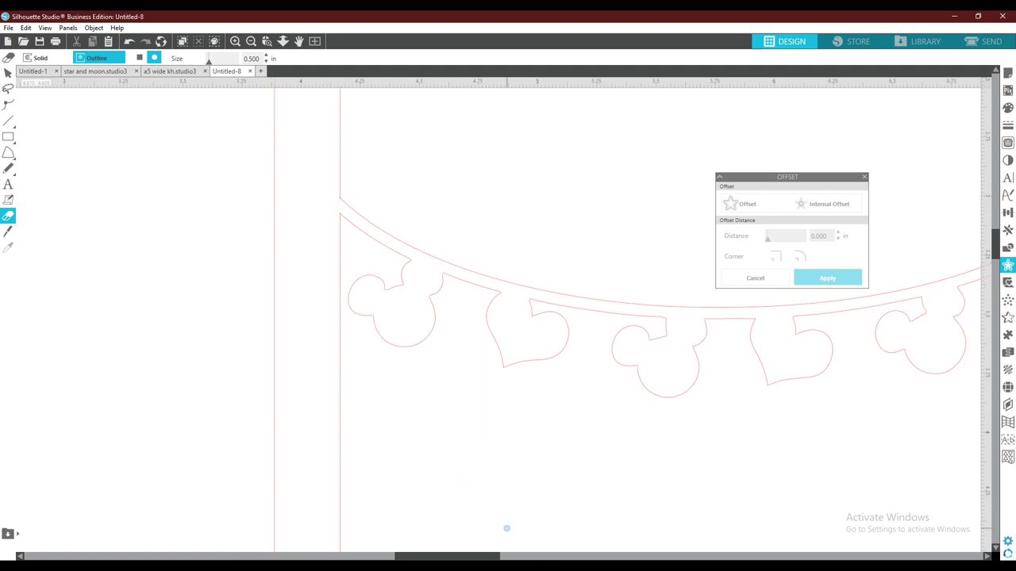
left_click_drag(492, 559, 610, 556)
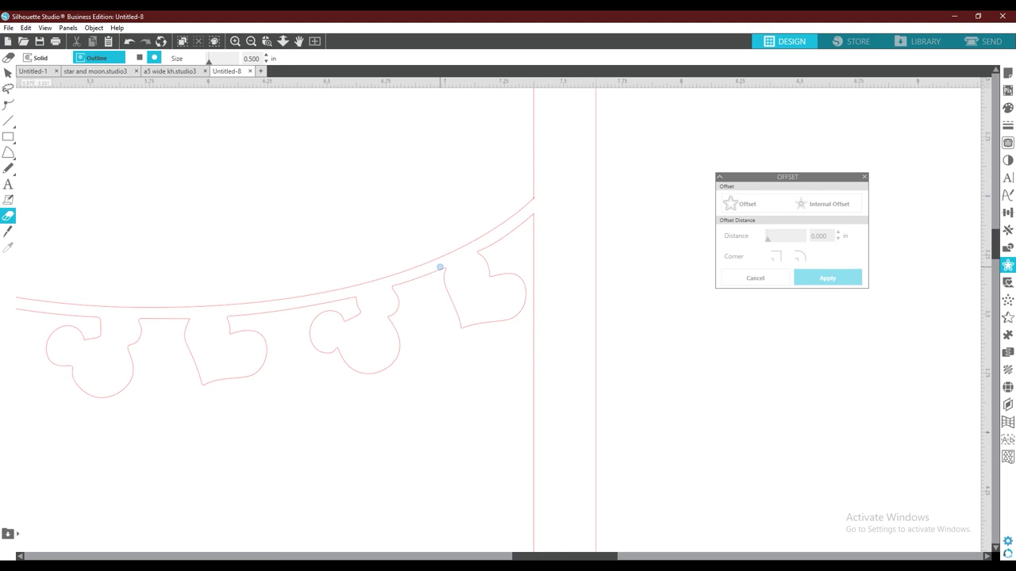
left_click(8, 73)
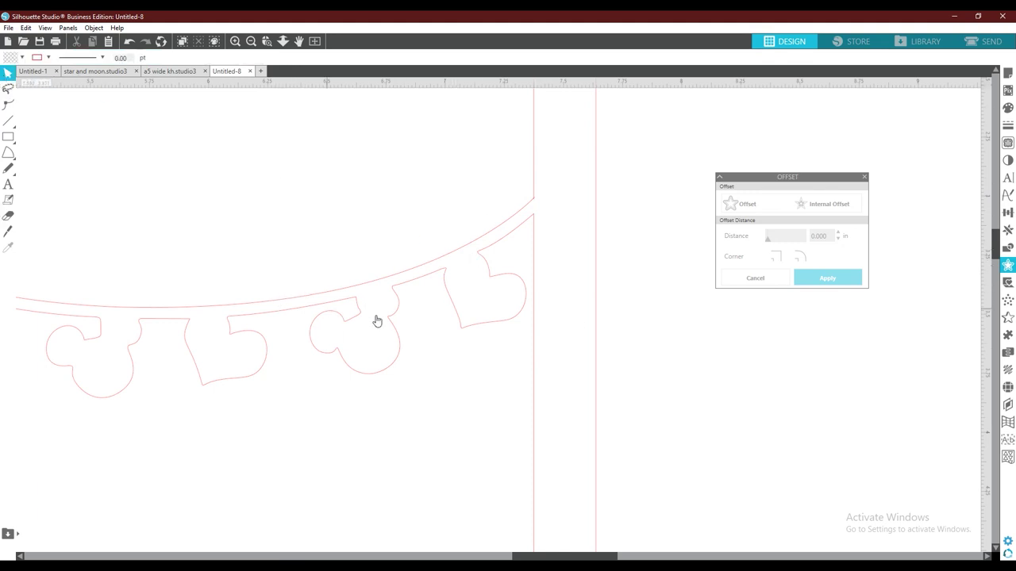
Group the two frame rectangles and all garland pieces of the dashboard into a single object
left_click(251, 42)
left_click(250, 41)
left_click(251, 41)
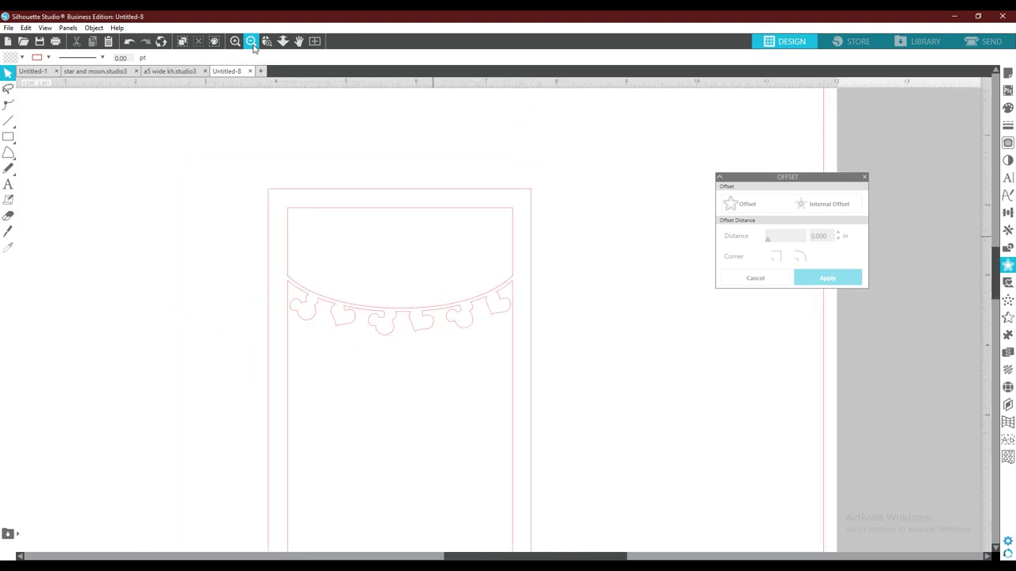
left_click(251, 43)
scroll(513, 339, "down", 1)
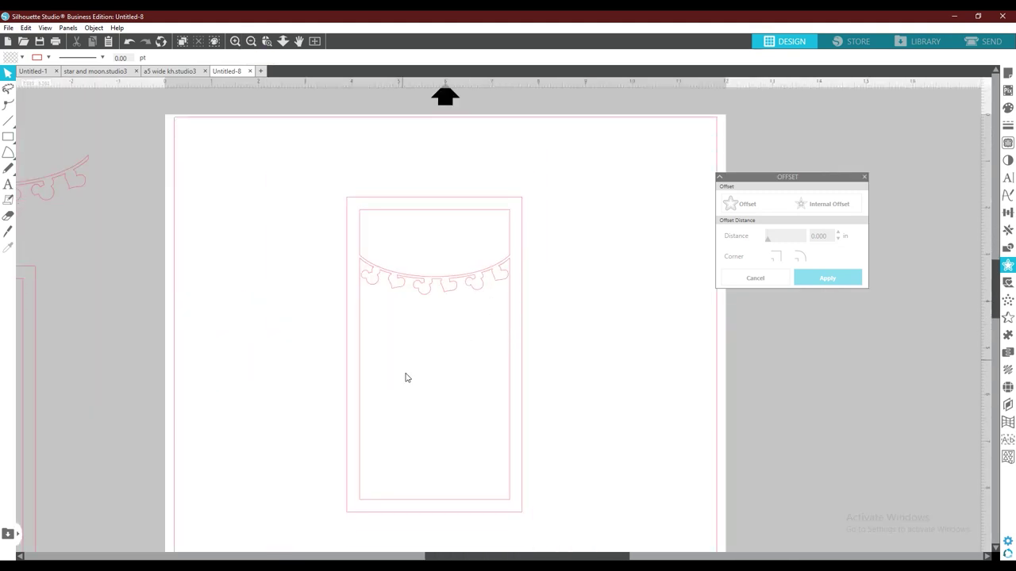
left_click_drag(278, 168, 591, 520)
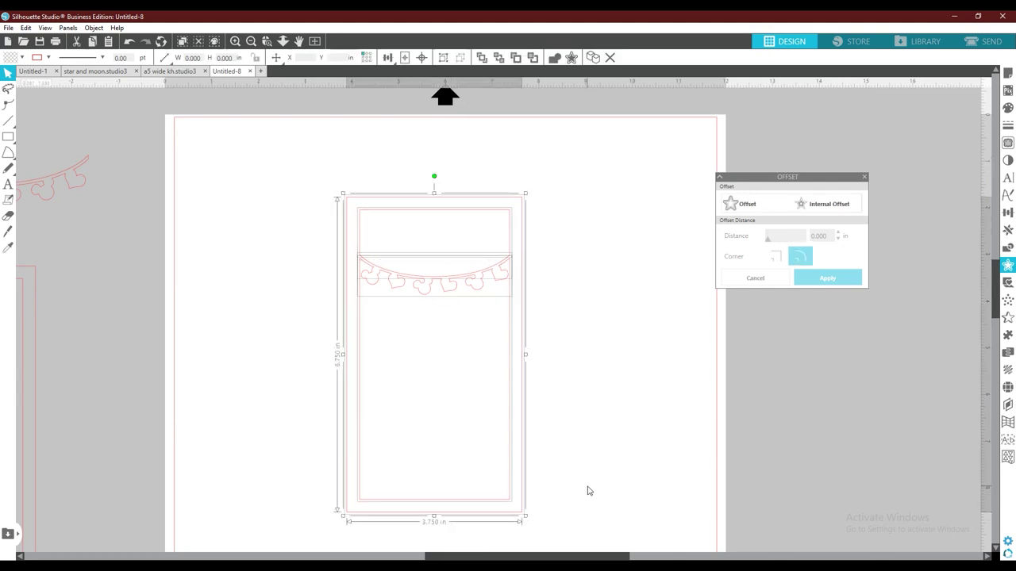
key("i")
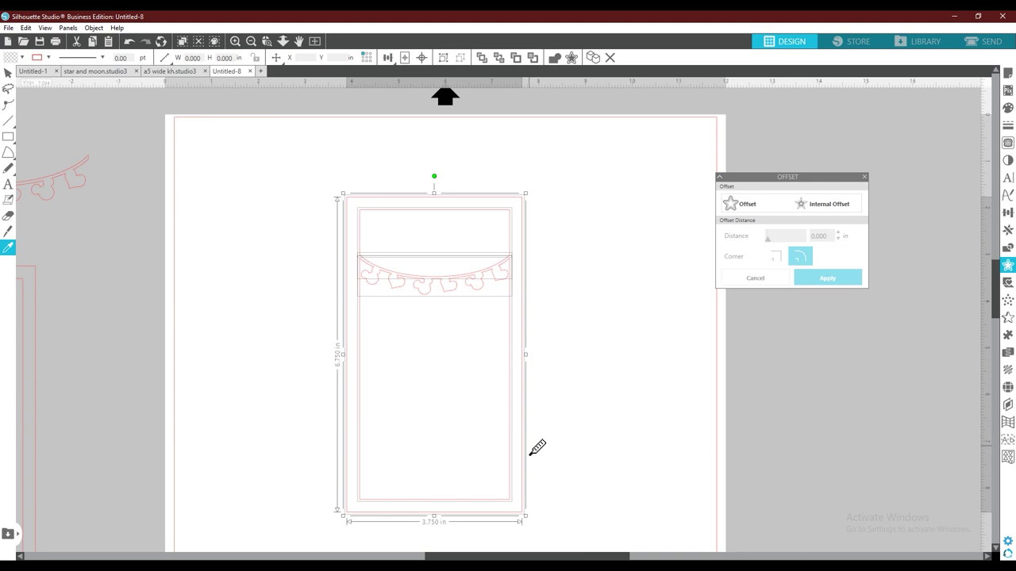
left_click(530, 453)
key("v")
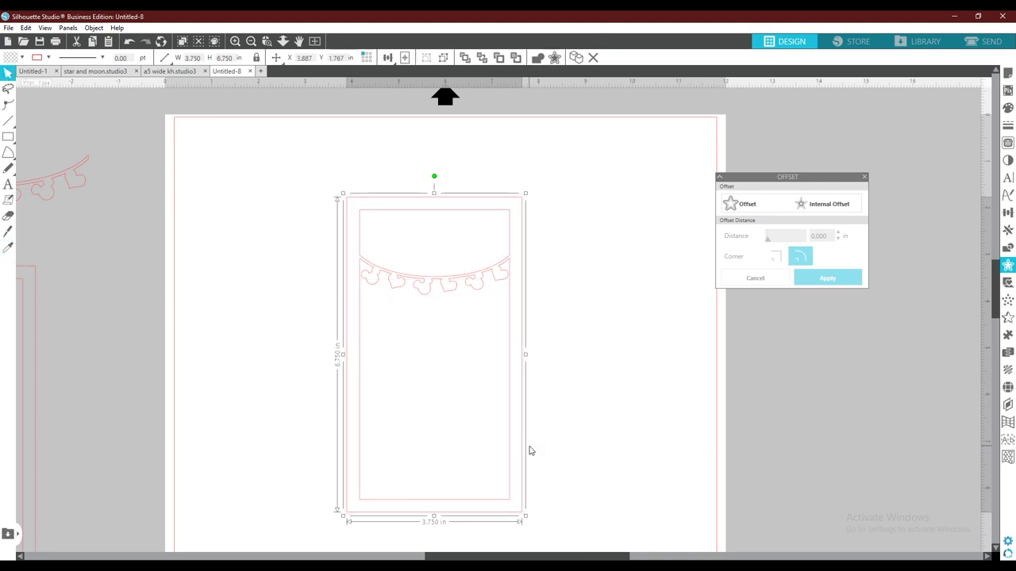
right_click(484, 287)
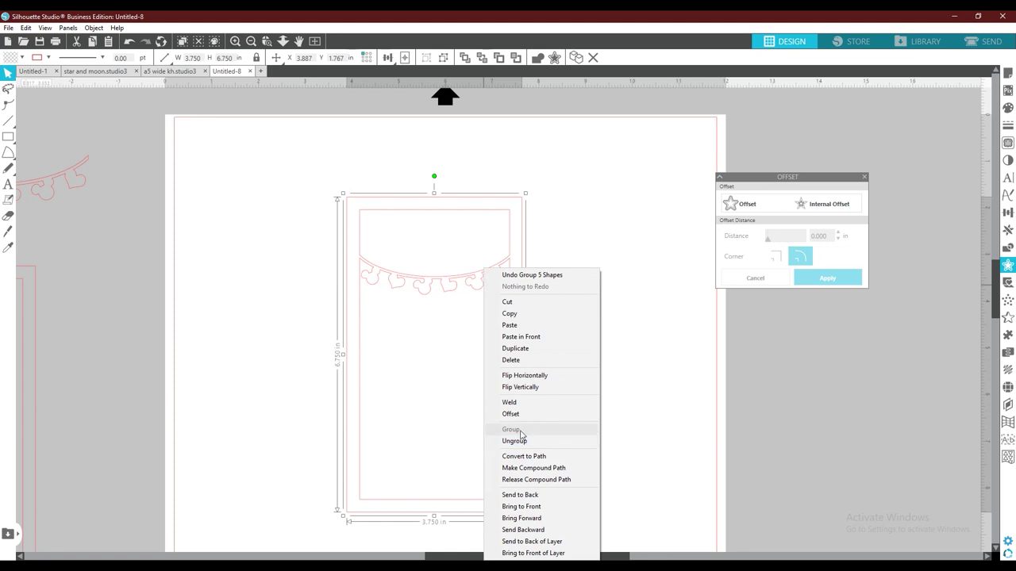
left_click(671, 349)
Move the grouped garland dashboard off the page, into the free area beyond its right edge
left_click_drag(505, 284, 458, 259)
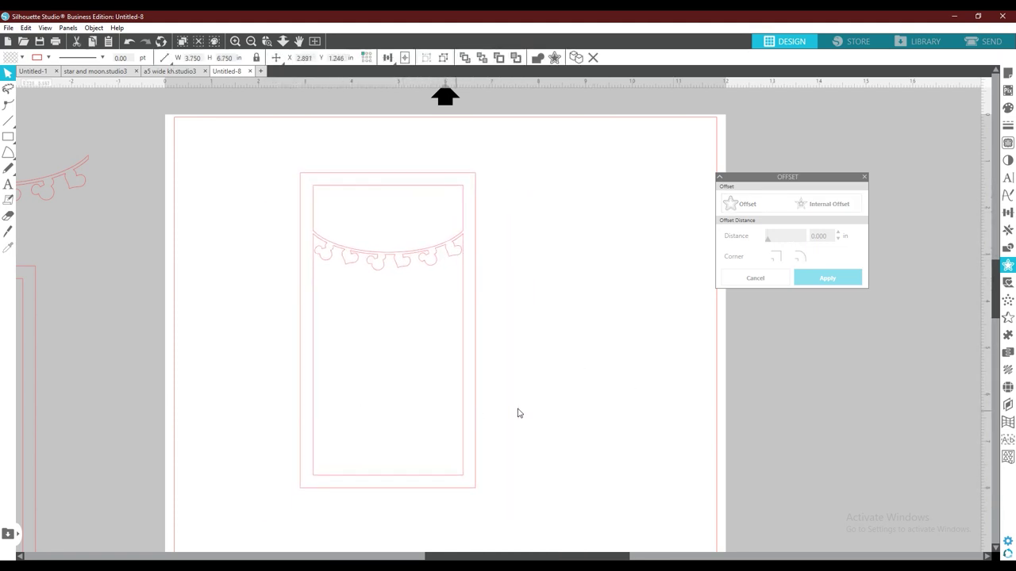
left_click(548, 423)
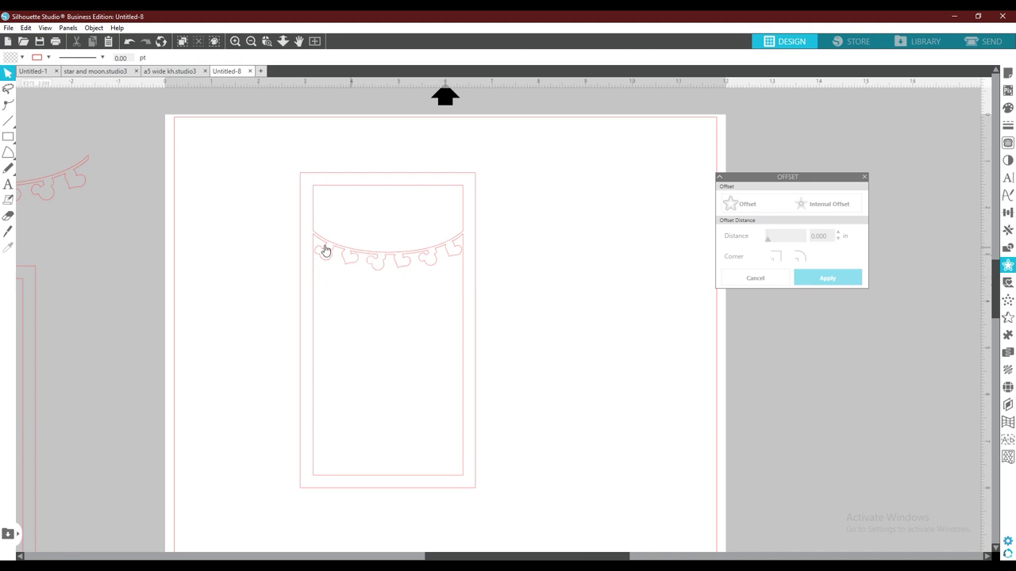
left_click(403, 262)
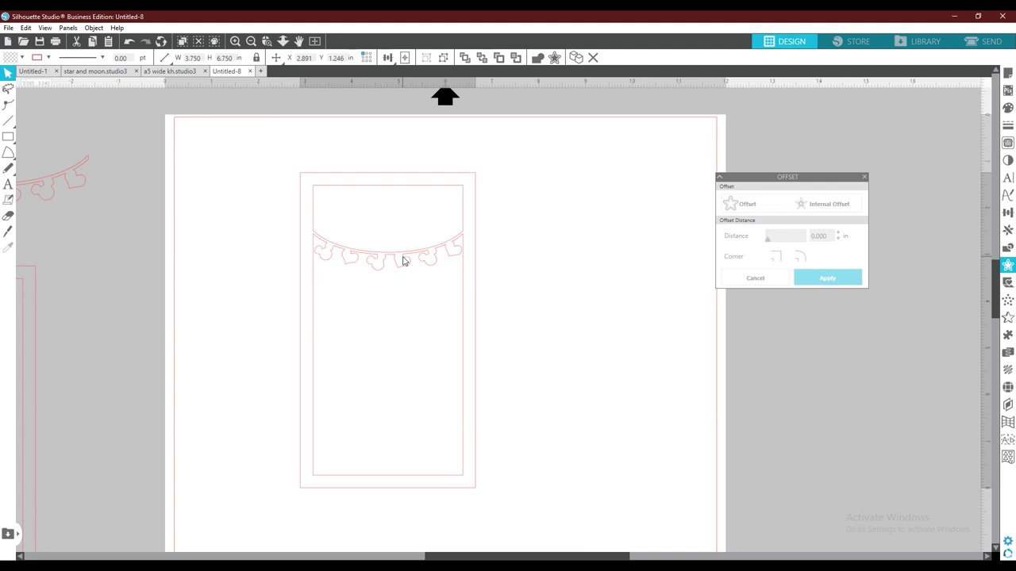
left_click_drag(403, 262, 881, 258)
left_click(249, 328)
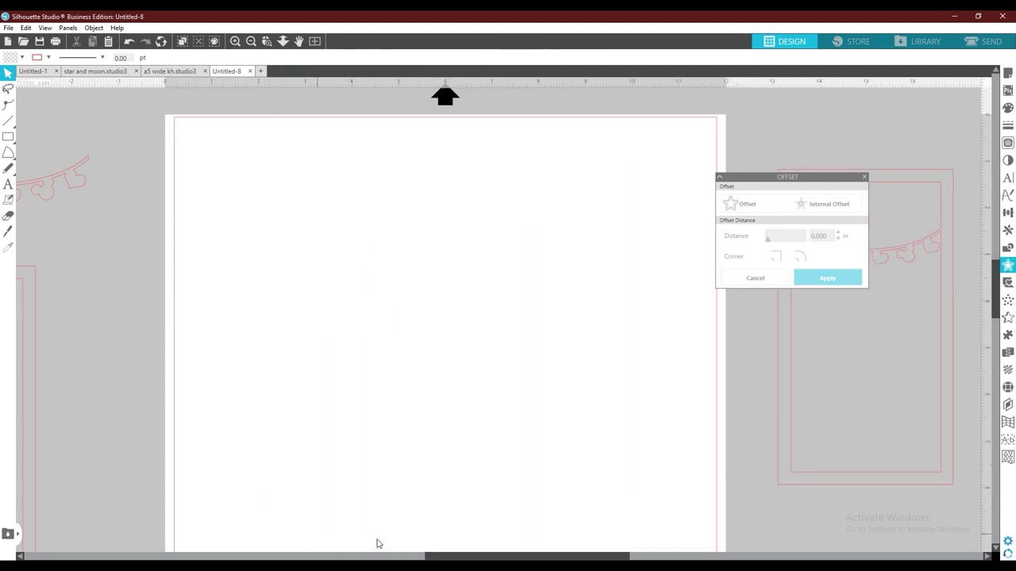
Move only the outer 3.75 by 6.75 in rectangle of the spare frame onto the page, leaving its inner rectangle outside
left_click_drag(461, 558, 415, 557)
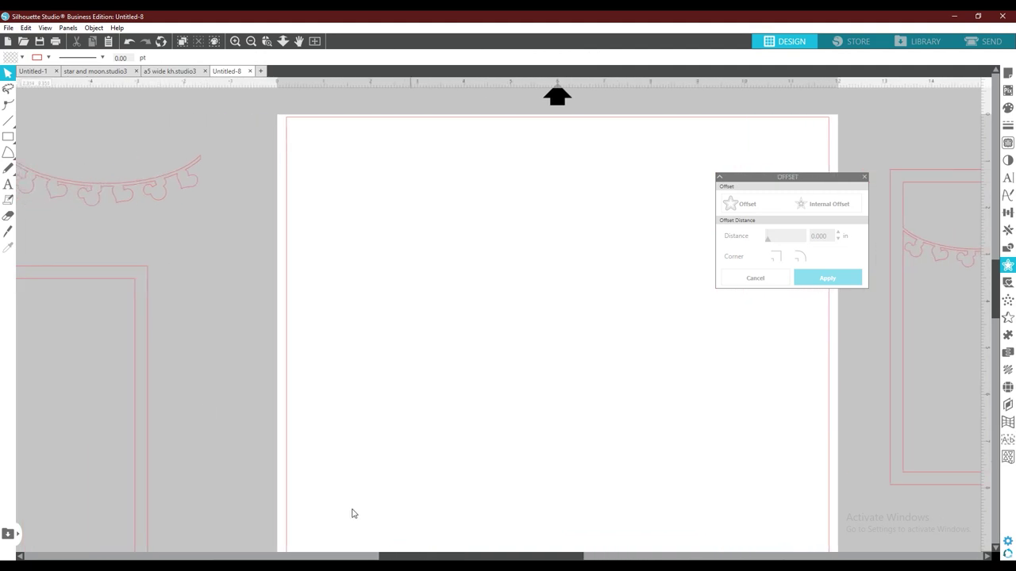
left_click(153, 371)
left_click_drag(134, 293, 160, 265)
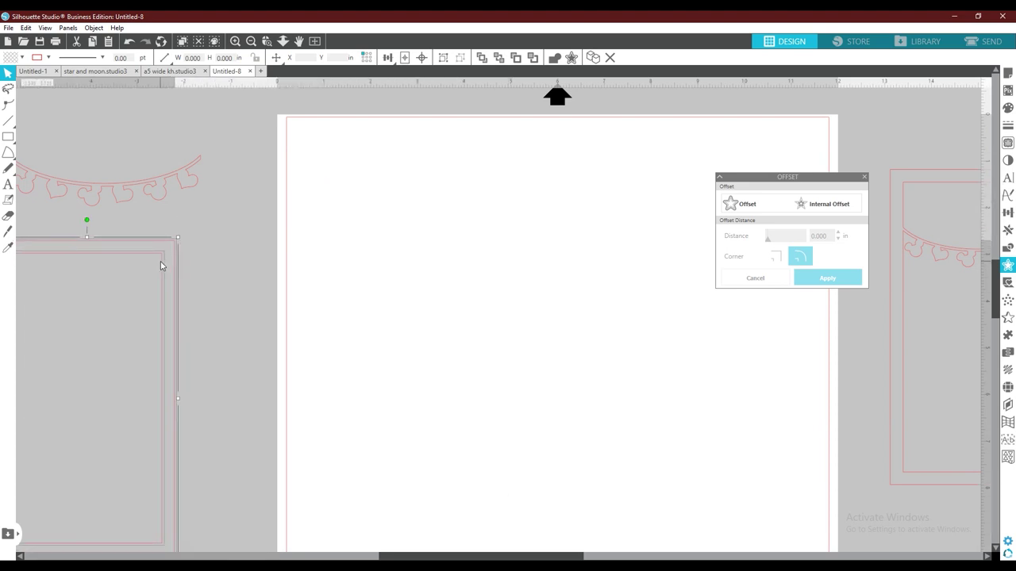
left_click(259, 277)
left_click_drag(176, 275, 544, 211)
left_click(546, 174)
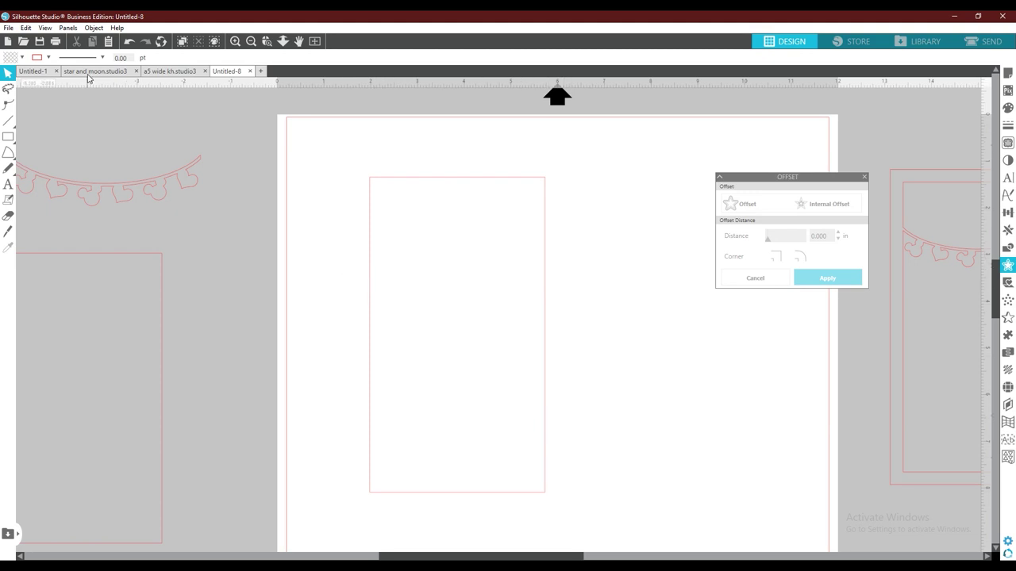
Review the finished garland dashboards in a5 wide kh.studio3 as a reference and return to Untitled-8
left_click(152, 71)
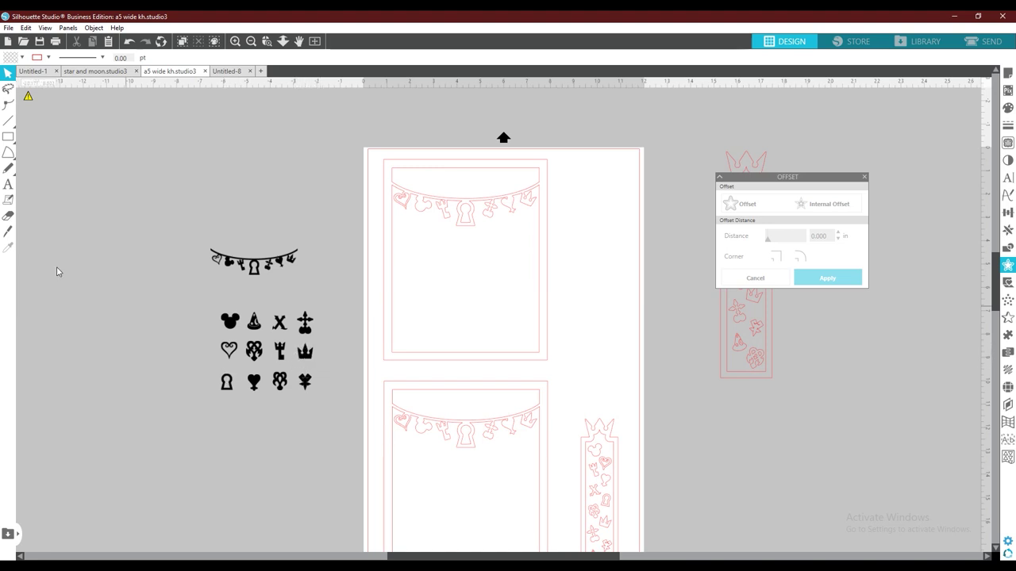
left_click(9, 153)
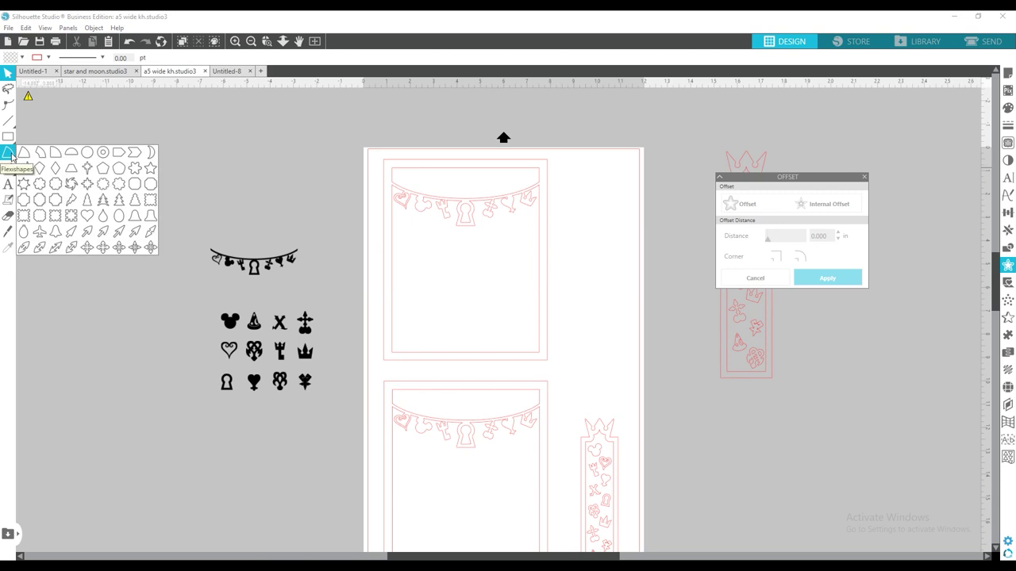
left_click(226, 71)
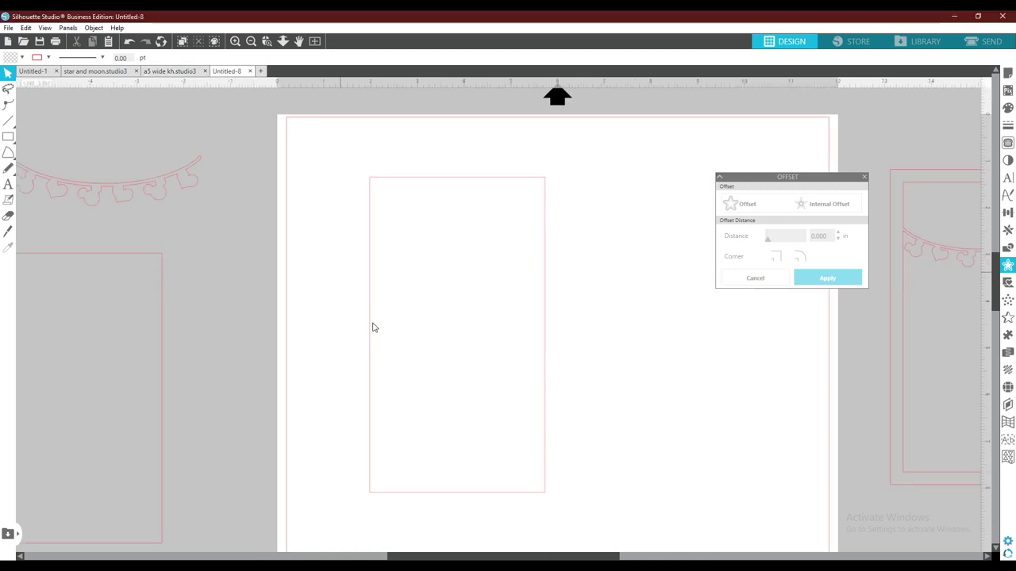
Draw a heart flexishape about 1.12 in wide on the page beside the rectangle
left_click(9, 154)
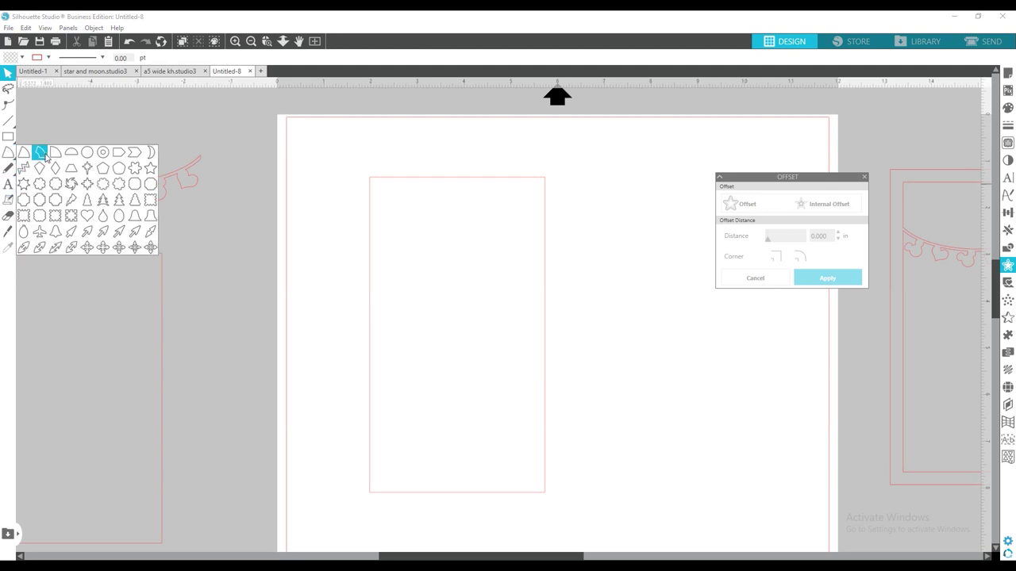
left_click(89, 217)
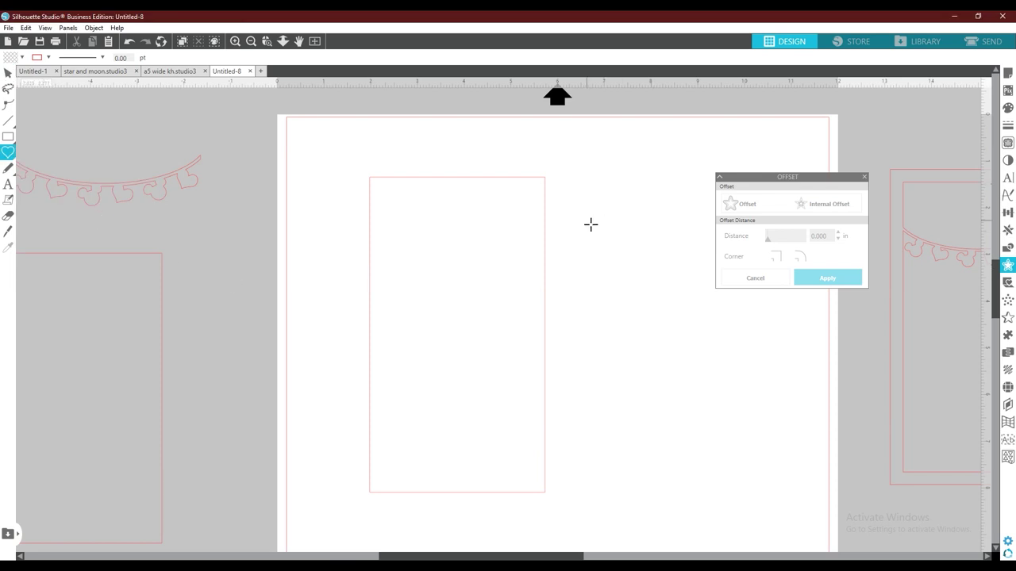
left_click_drag(601, 235, 621, 253)
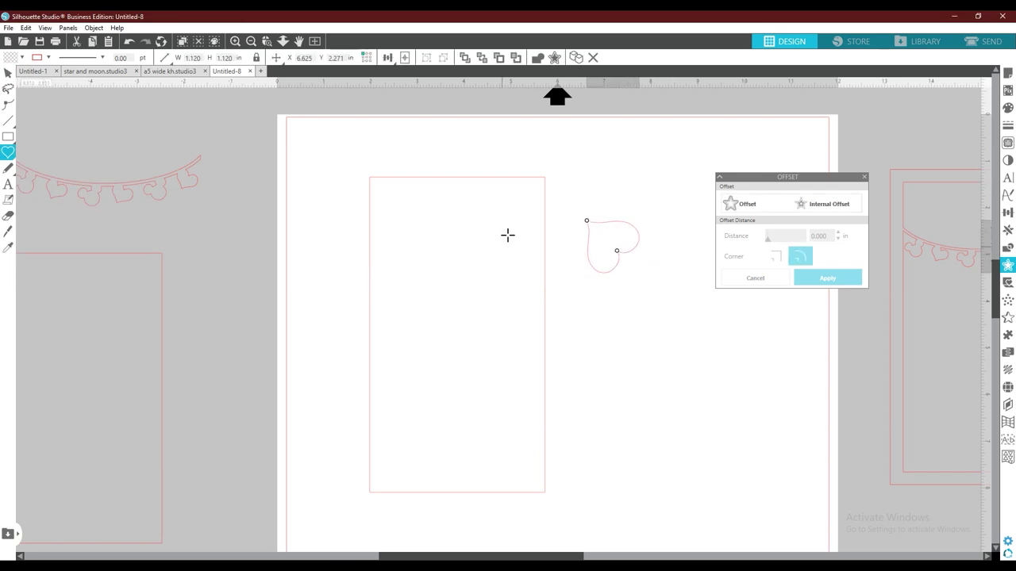
Shrink the heart to about 0.91 in, rotate its point to the left, and place it across the rectangle's upper-right corner
left_click(8, 72)
left_click(641, 241)
mouse_move(617, 205)
left_mouse_down()
mouse_move(581, 227)
mouse_move(573, 253)
mouse_move(616, 233)
mouse_move(612, 251)
mouse_move(629, 247)
mouse_move(611, 259)
mouse_move(566, 221)
left_mouse_up()
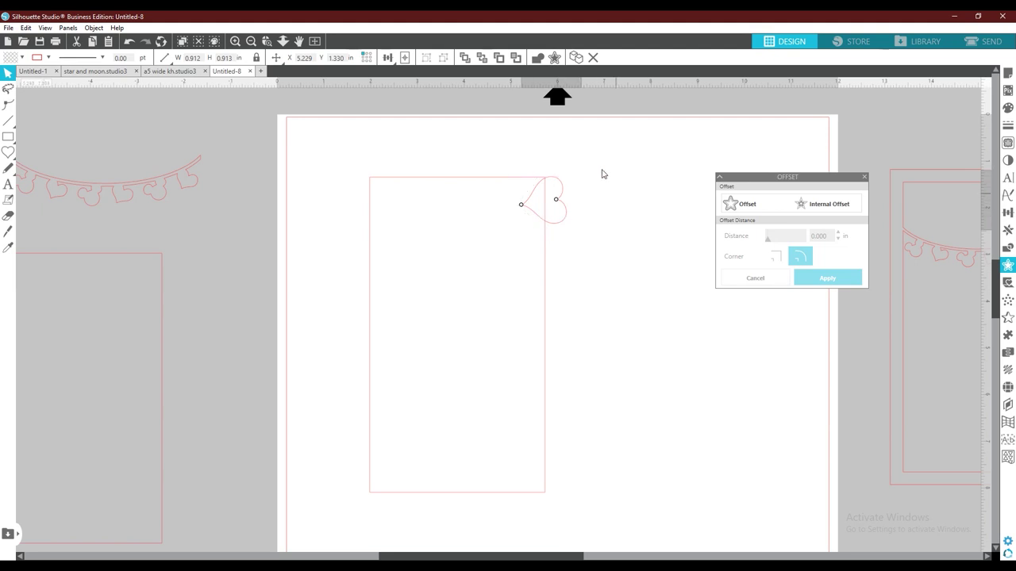
Make five copies of the heart and place the last one across the rectangle's lower-right corner
left_click(560, 200)
key("i")
key("Escape")
key("i")
key("Right")
key("Right")
key("Right")
key("Right")
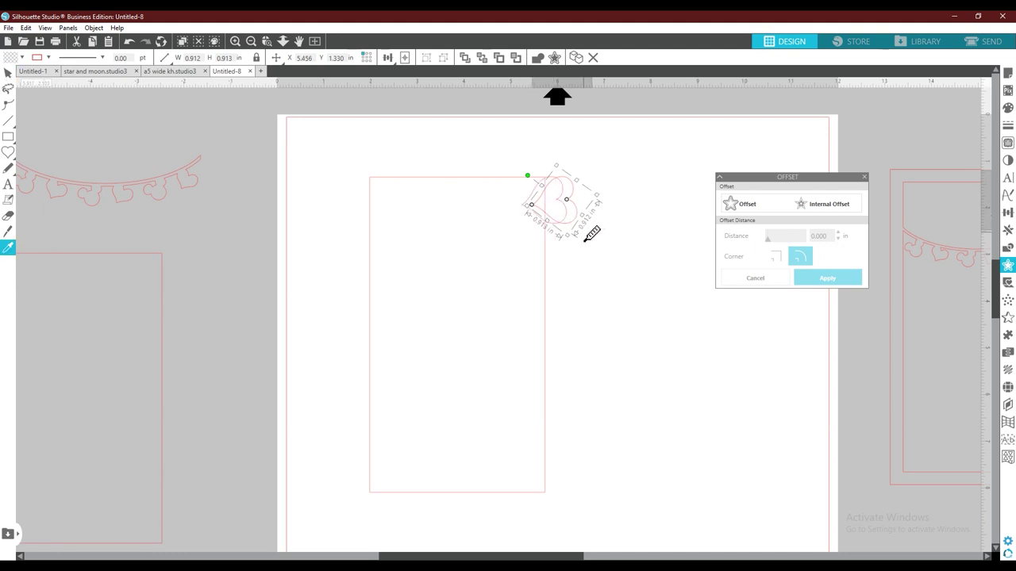
key("Right")
key("Right")
key("Right")
key("Right")
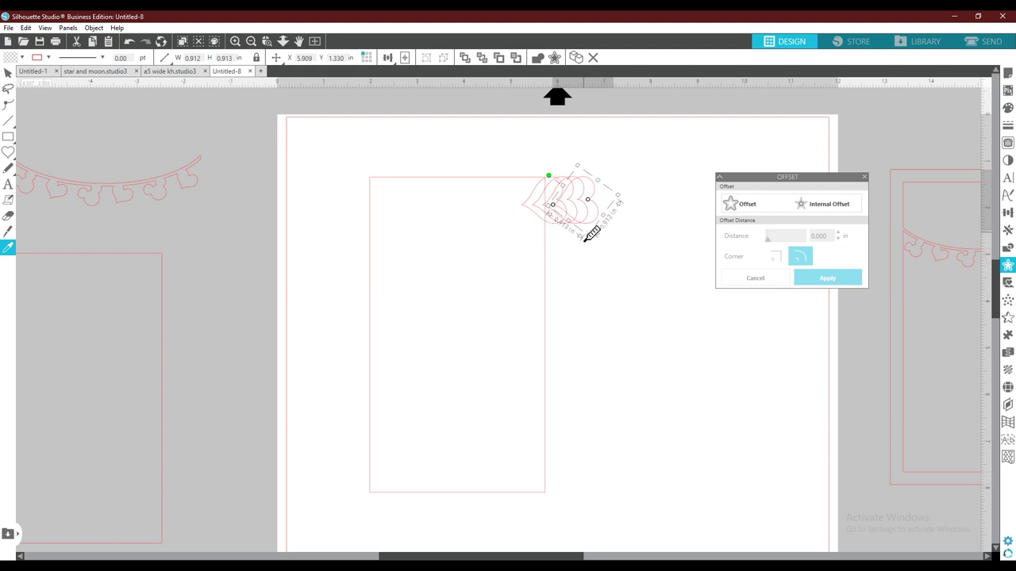
key("Escape")
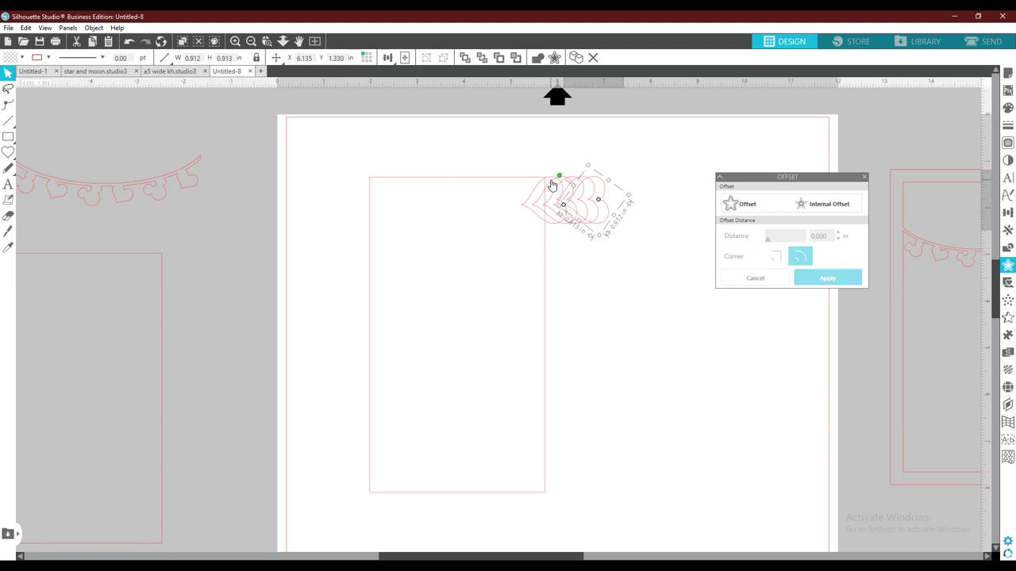
left_click_drag(596, 193, 607, 194)
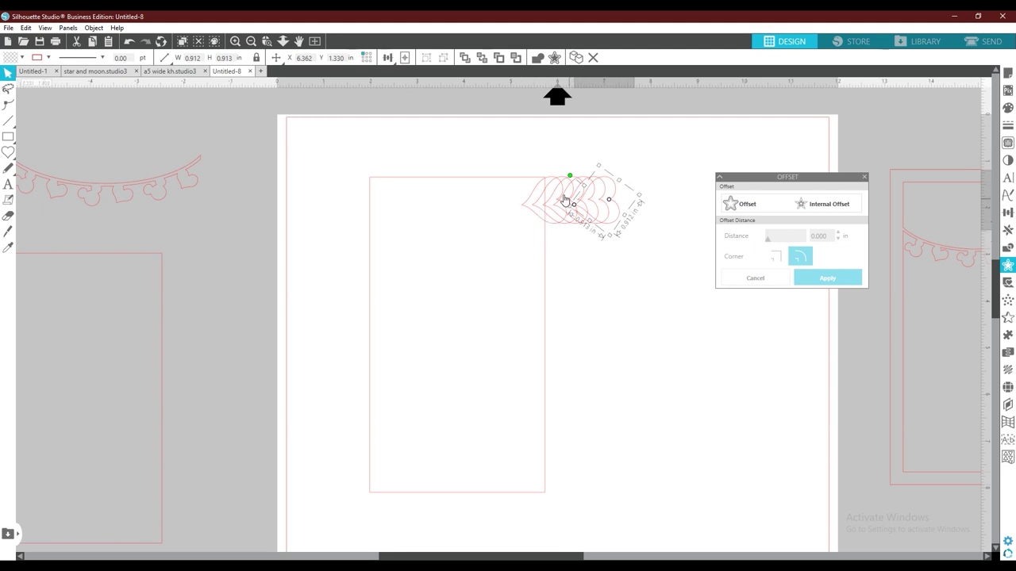
left_click_drag(616, 224, 569, 493)
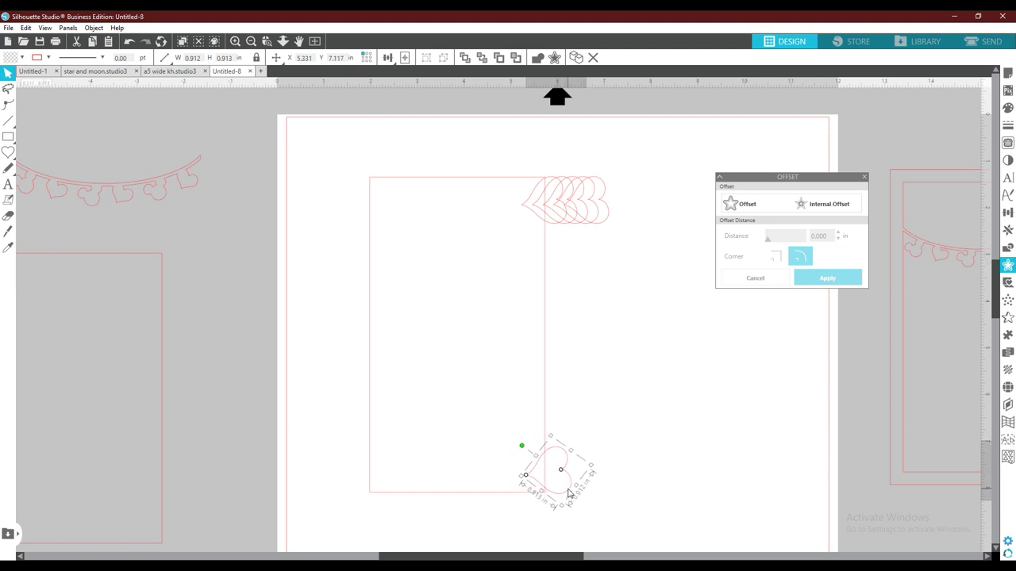
left_click_drag(568, 494, 568, 494)
Left-align all six hearts and space them evenly in a vertical column along the rectangle's right side
left_click(593, 225, "shift")
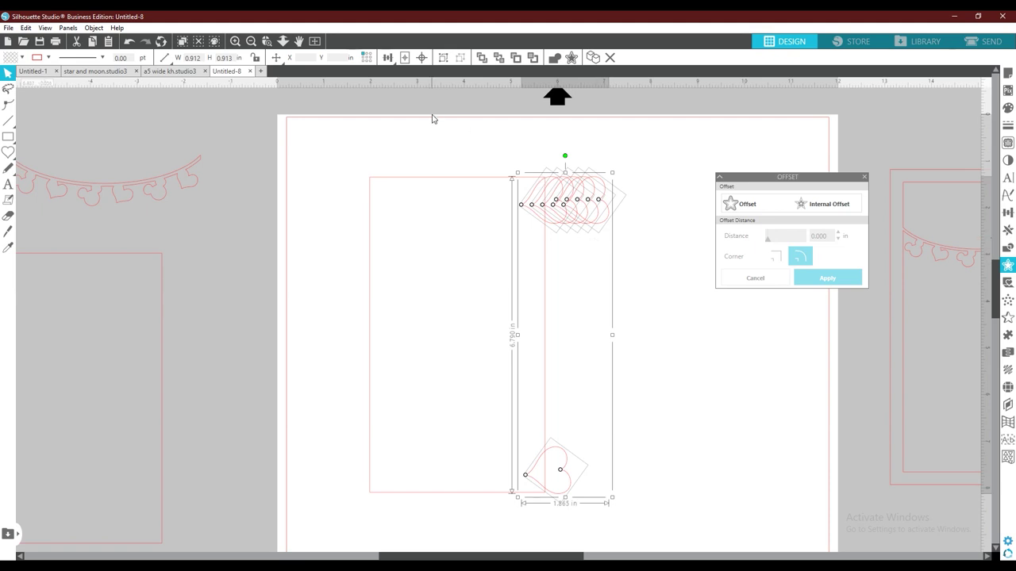
mouse_move(393, 65)
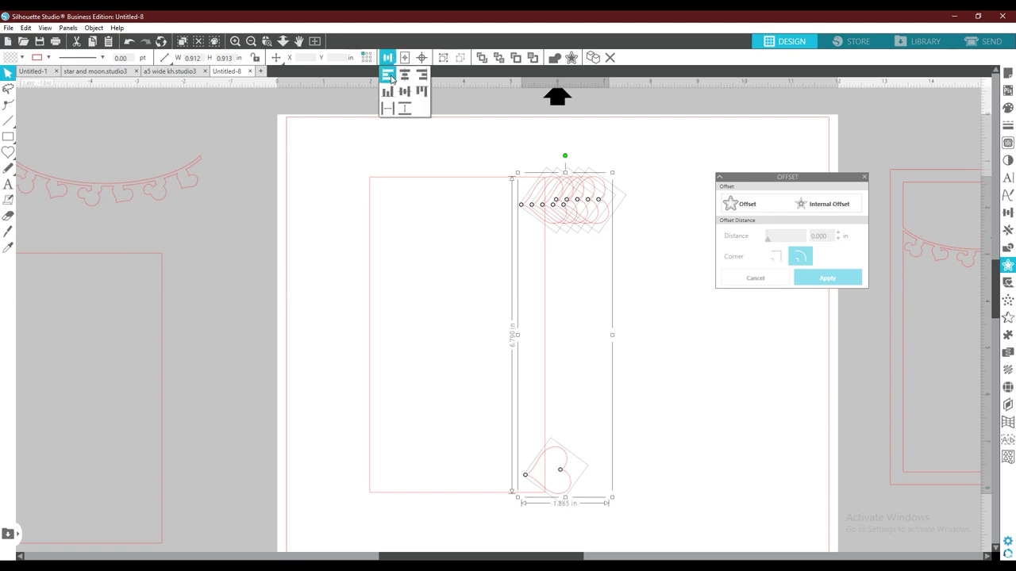
left_click(389, 76)
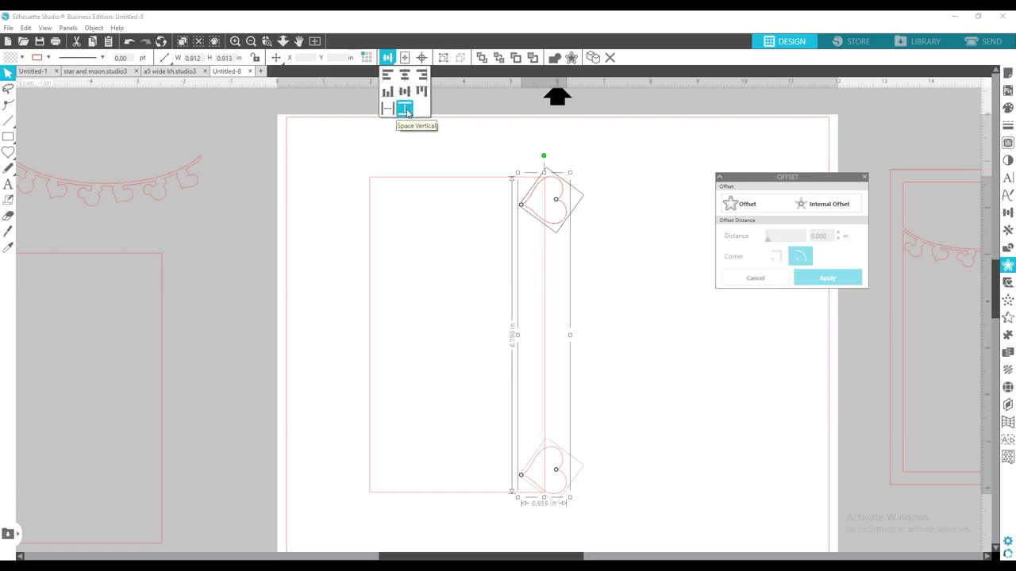
left_click(405, 110)
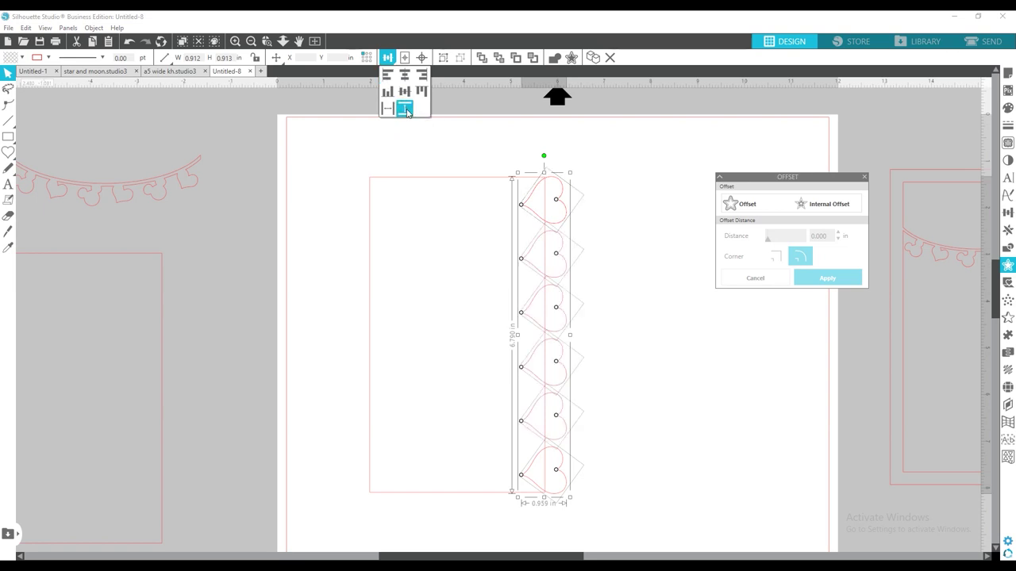
left_click(567, 335)
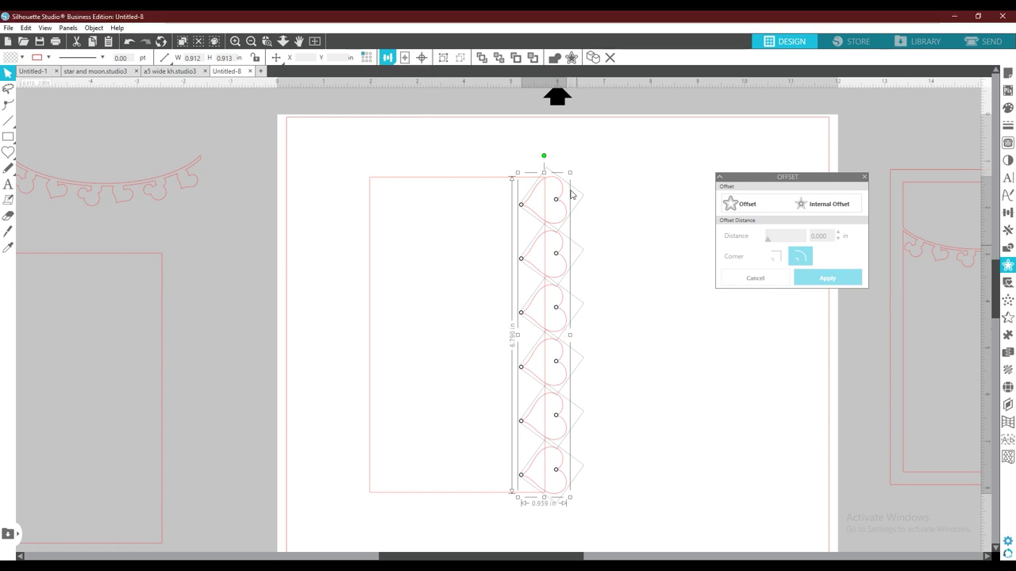
left_click(596, 288)
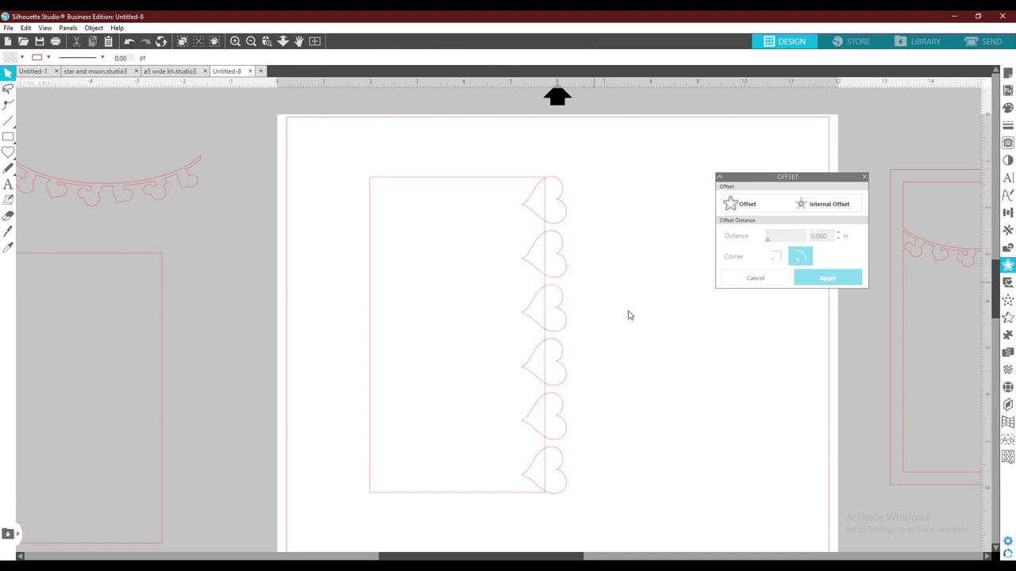
Make five copies of the 3.75 by 6.75 in rectangle, each shifted slightly further to the right
left_click(398, 184)
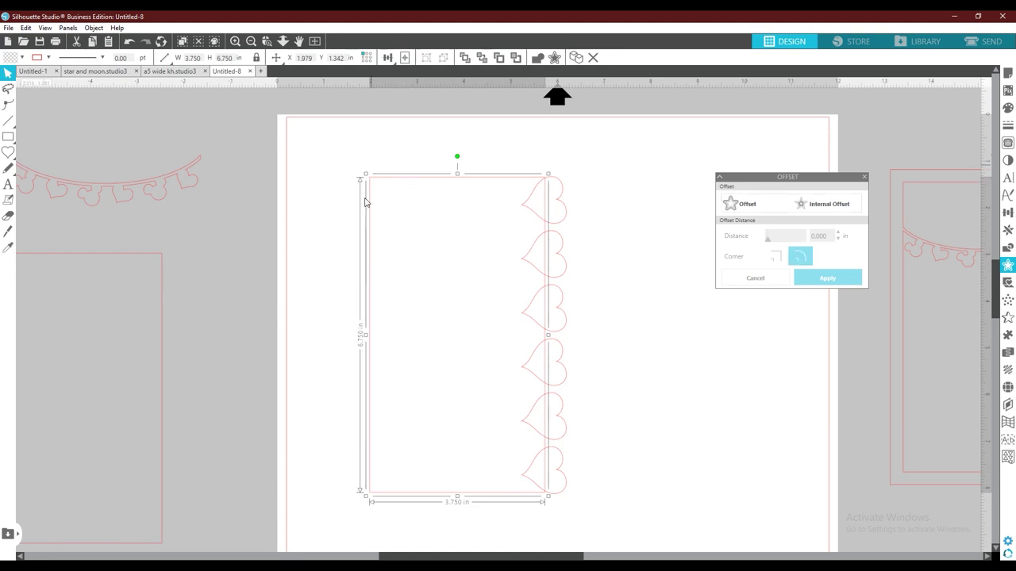
key("i")
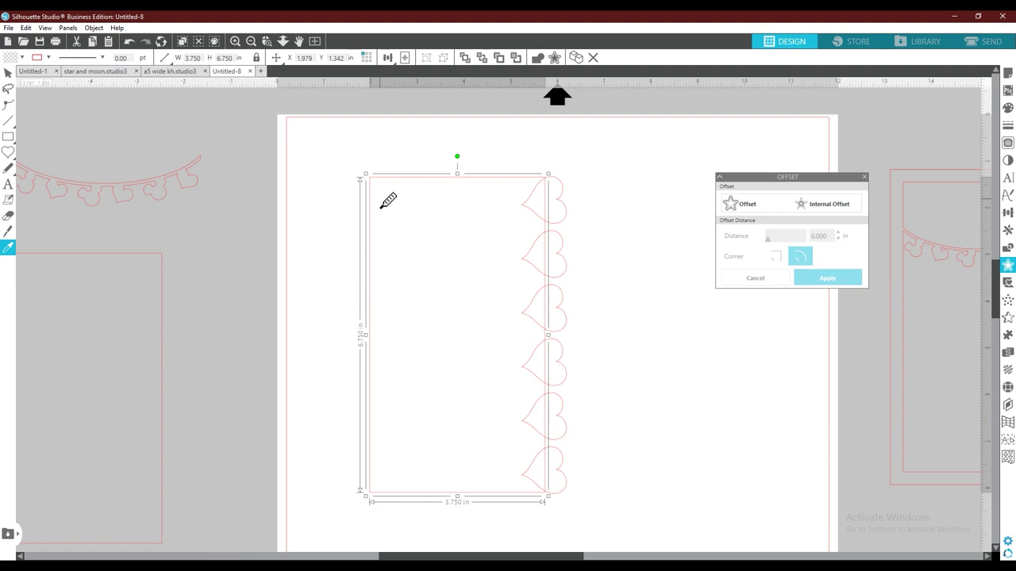
key("Right")
key("Right")
key("Right")
key("Right")
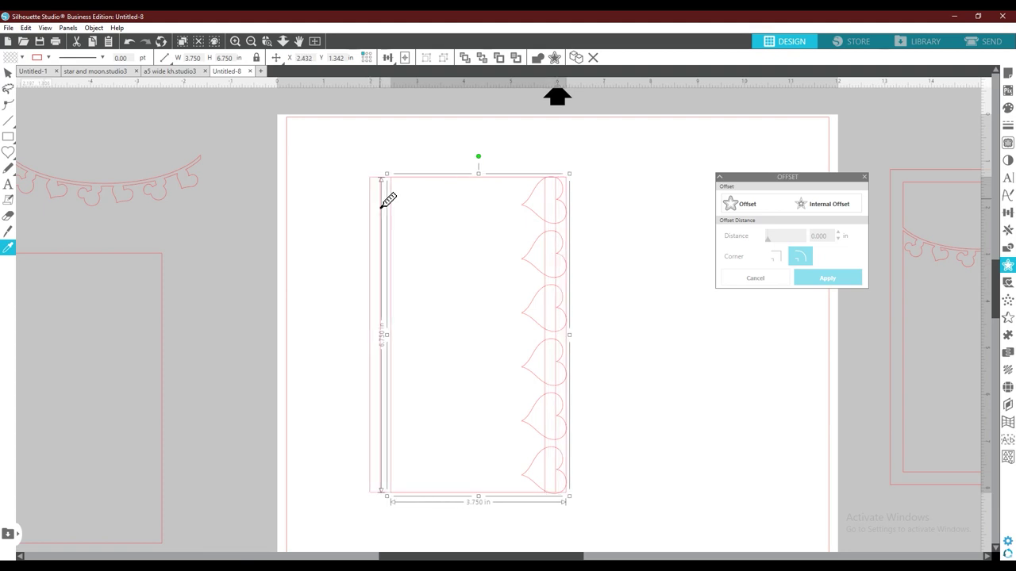
key("Right")
key("v")
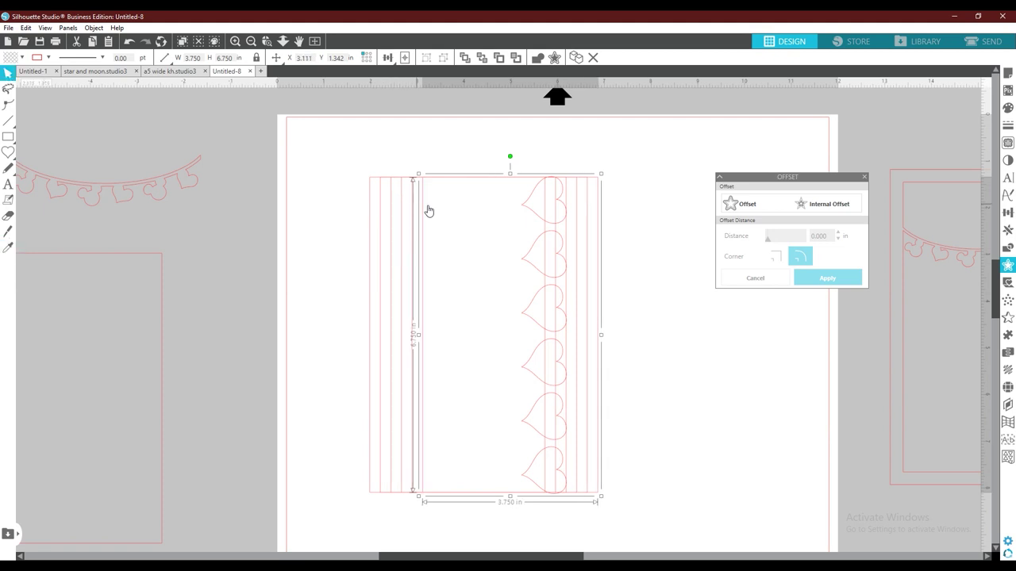
Left-align the shifted 3.75 by 6.75 in rectangles so they stack exactly behind the column of hearts
left_click(381, 221, "shift")
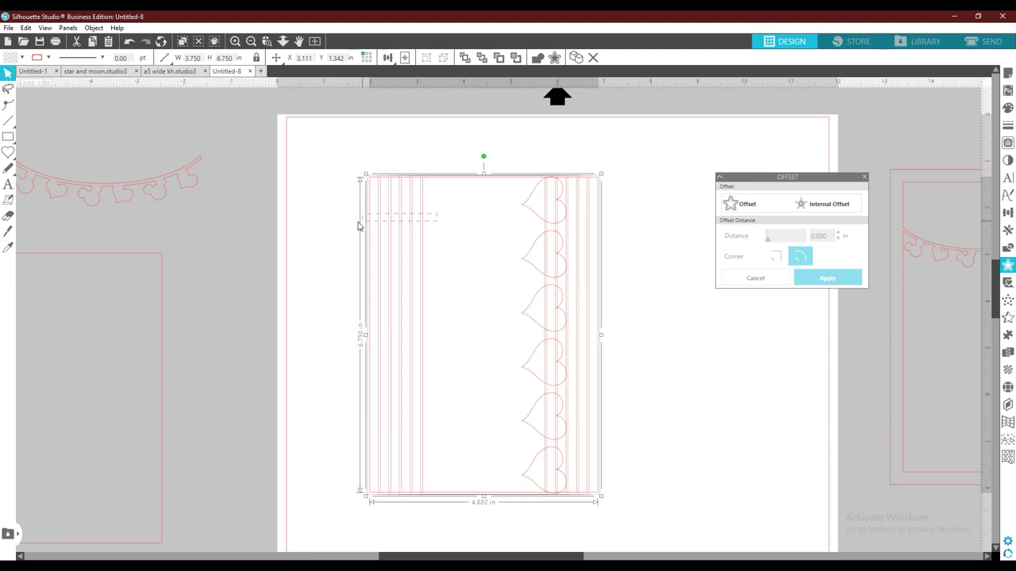
left_click(389, 61)
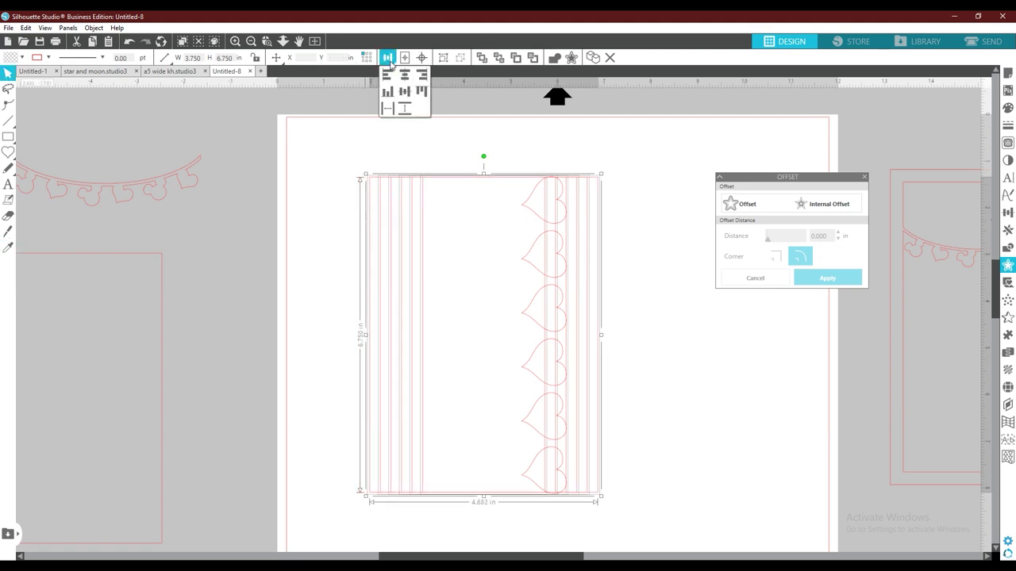
left_click(391, 76)
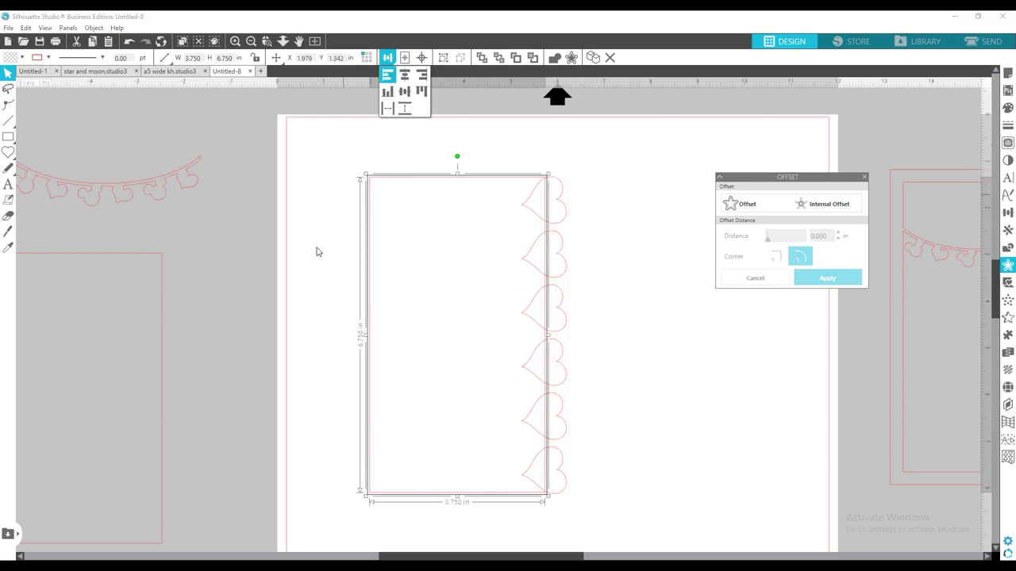
left_click(397, 186)
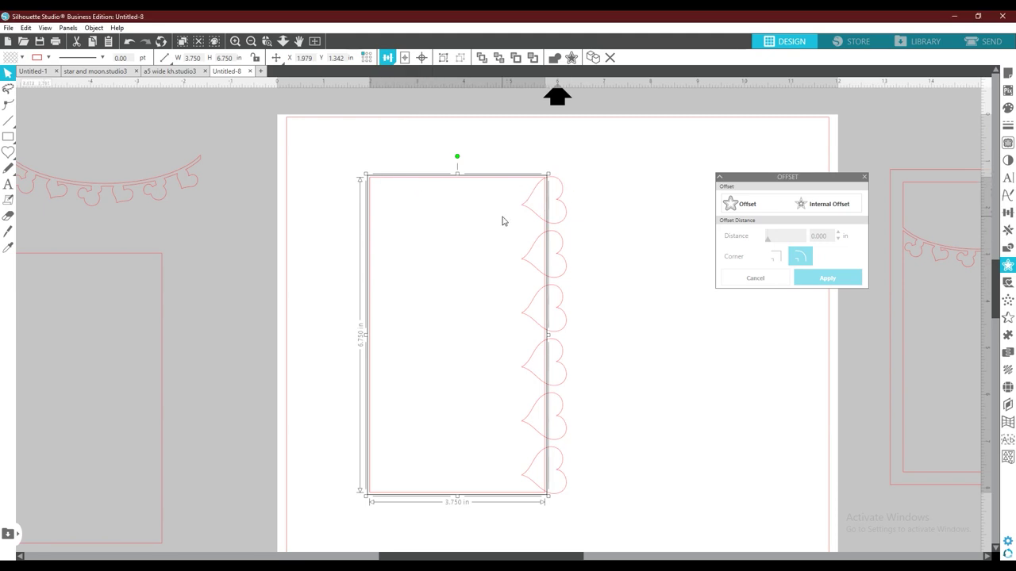
left_click(608, 222)
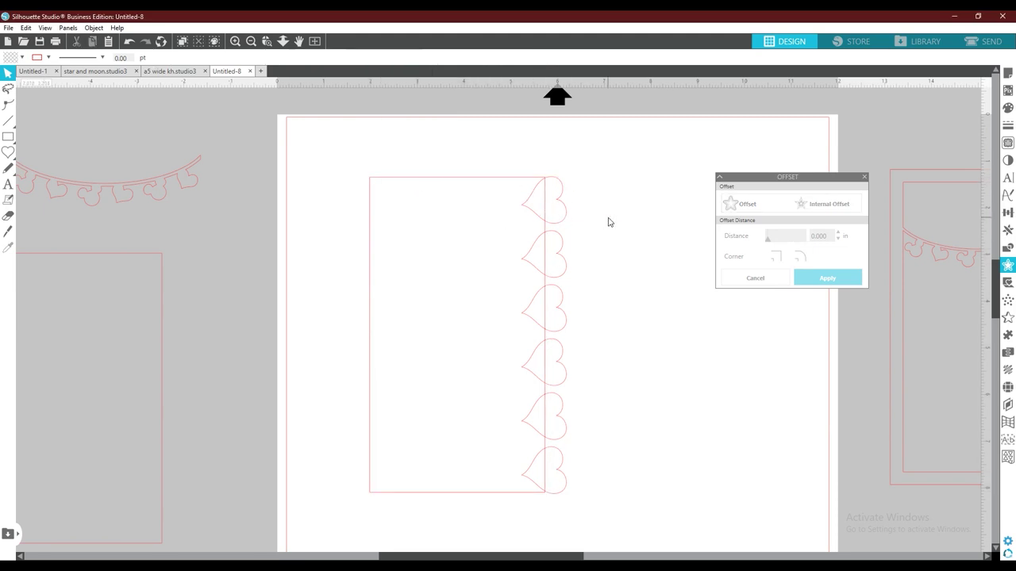
Weld the topmost heart to one rectangle, move the resulting divider to the page's right side, and close the Offset settings
left_click(507, 183)
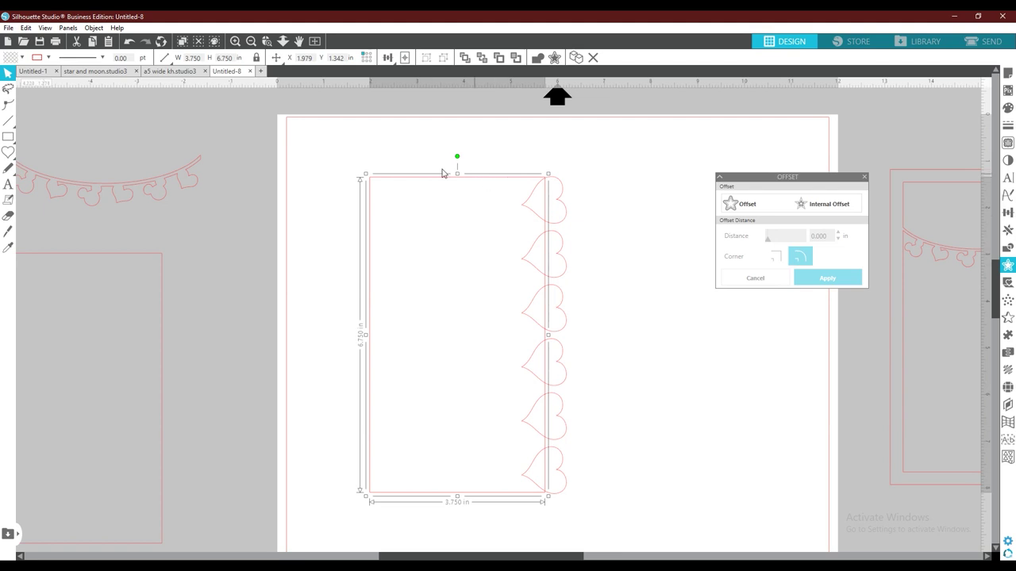
left_click(561, 200, "shift")
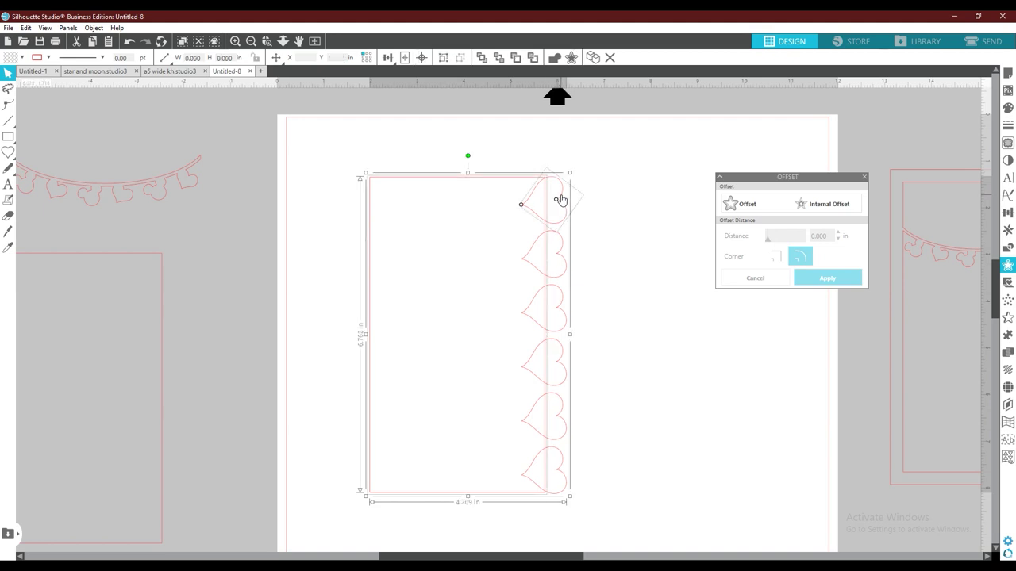
right_click(561, 200)
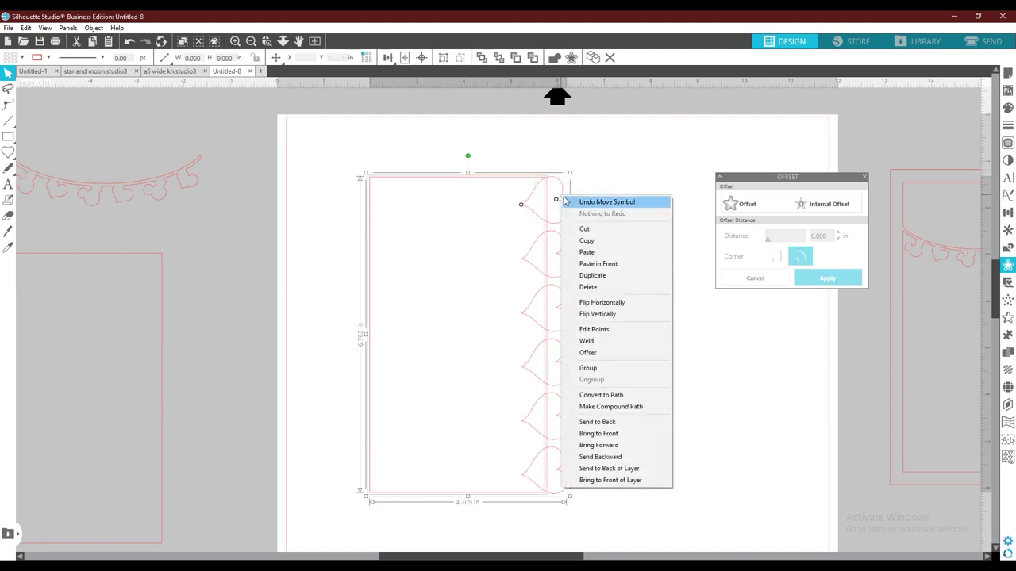
left_click(602, 343)
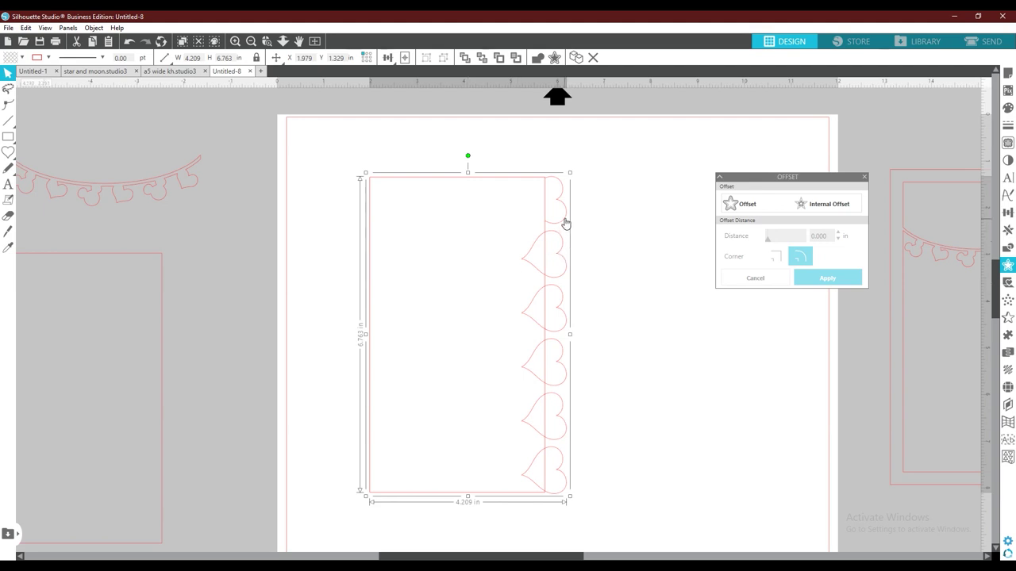
left_click_drag(577, 222, 808, 169)
left_click(864, 177)
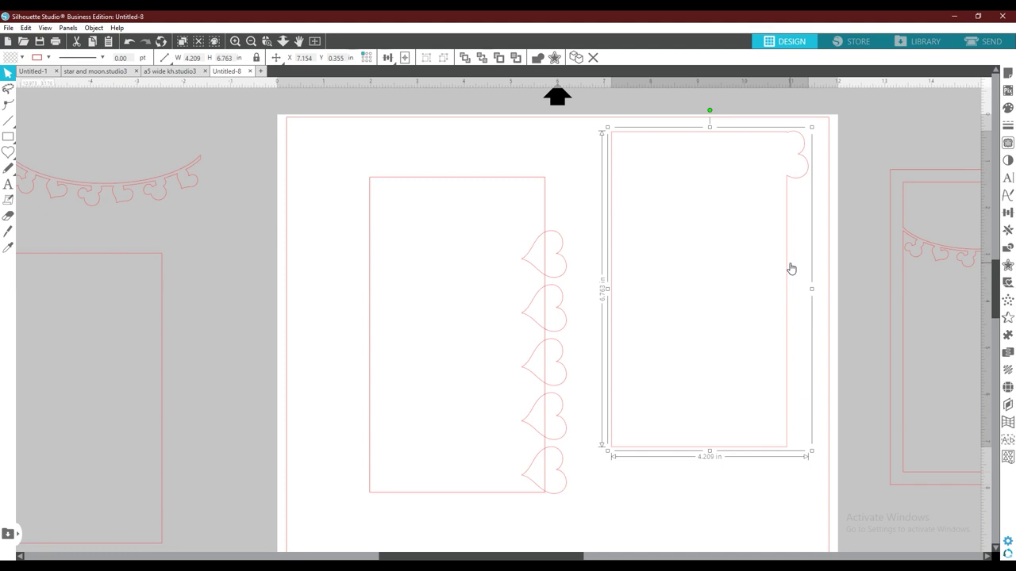
Weld the second heart from the top to another rectangle and move this divider over the first one
left_click(563, 247)
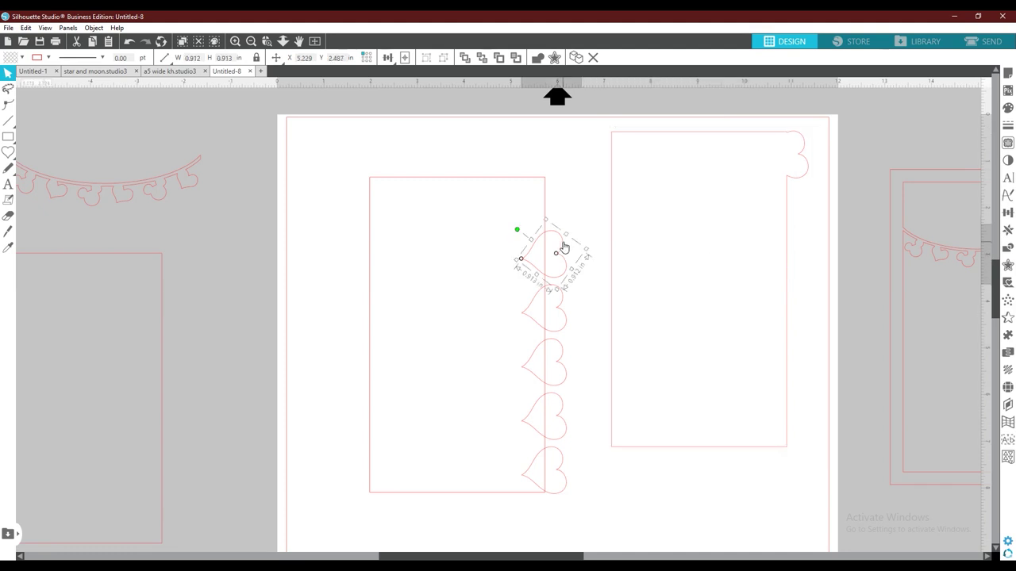
left_click(546, 205, "shift")
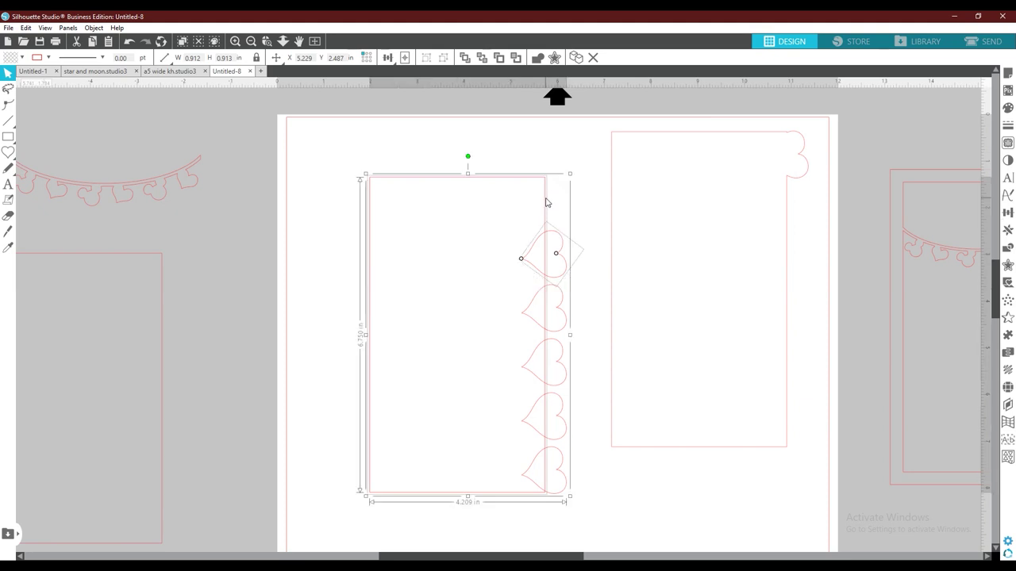
right_click(561, 252)
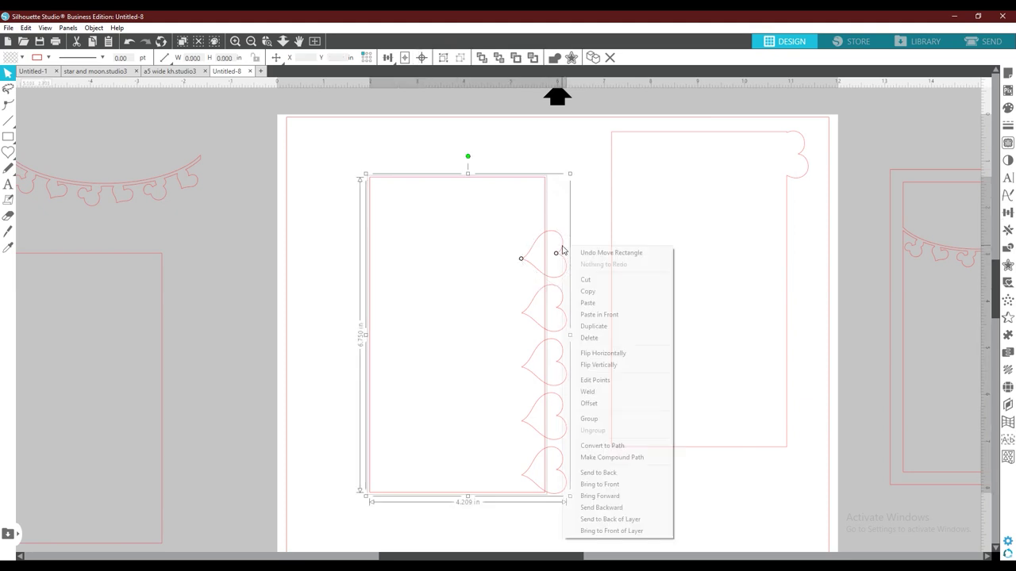
left_click(606, 392)
left_click_drag(579, 261, 764, 234)
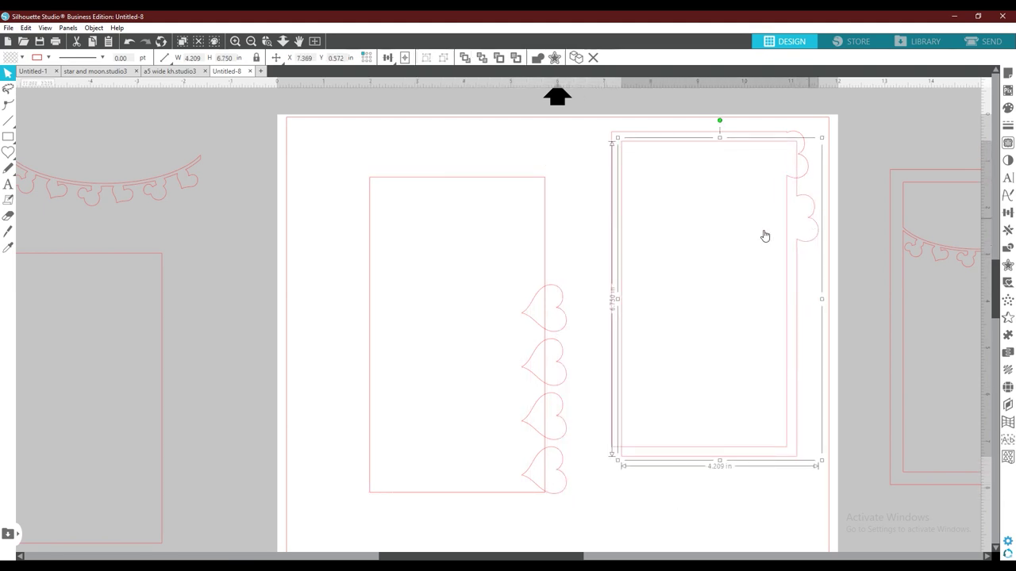
Weld the third heart in the column to the next rectangle and move this divider onto the finished ones
left_click(545, 271)
left_click(561, 295, "shift")
right_click(563, 295)
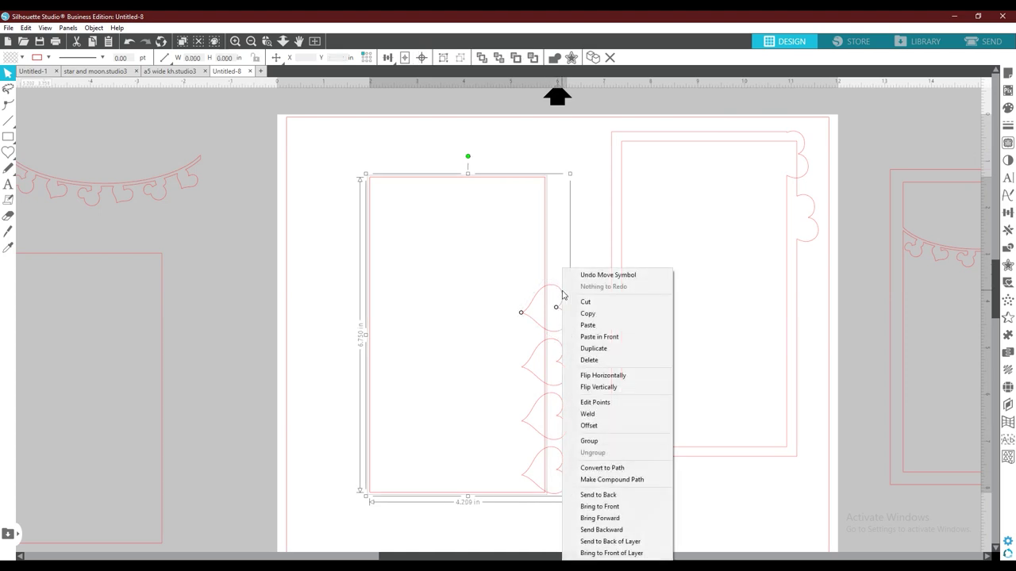
left_click(592, 414)
left_click_drag(561, 308, 813, 277)
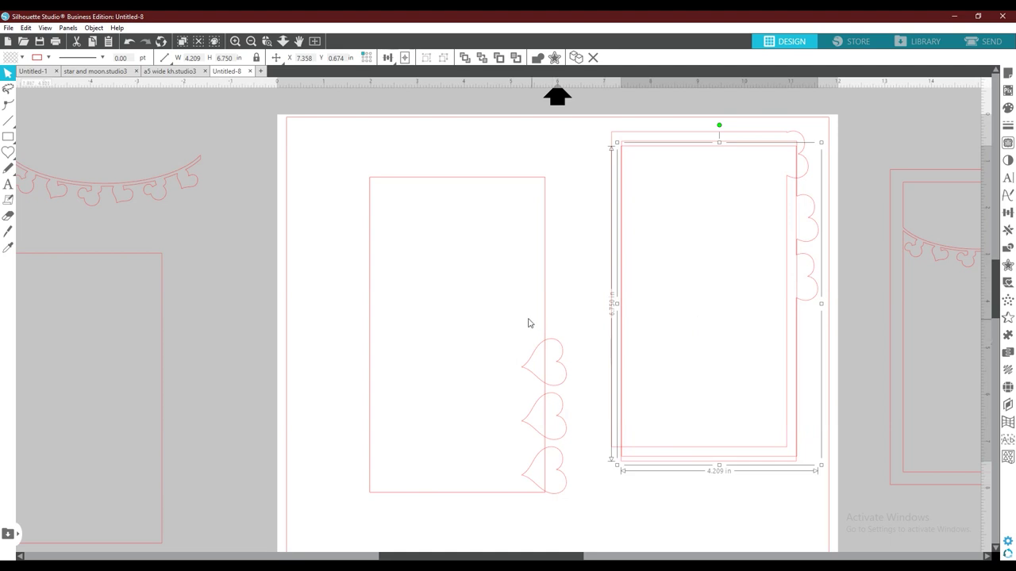
Weld the fourth heart in the column to the next rectangle and move this divider onto the pile
key("ctrl+z")
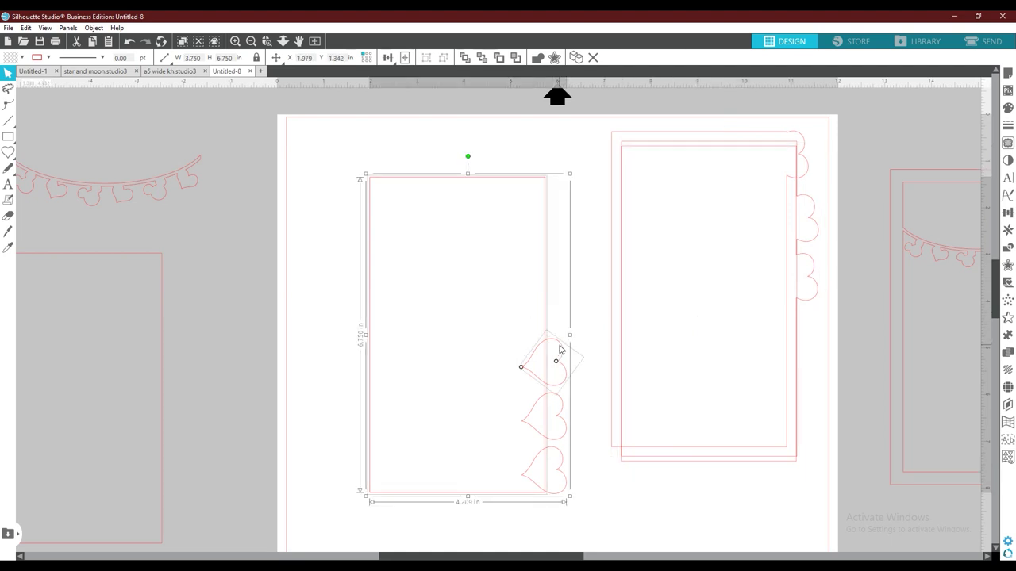
right_click(557, 351)
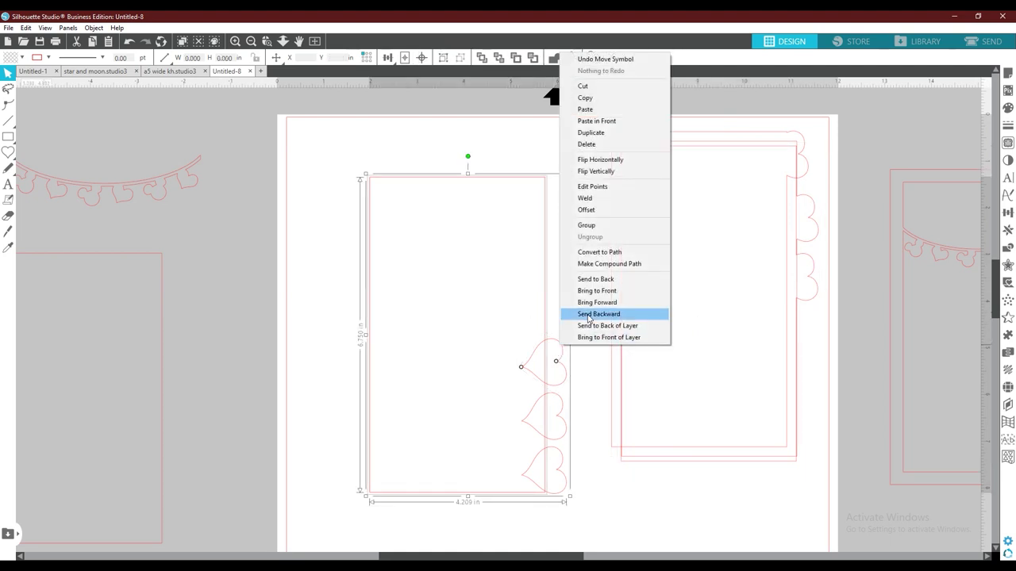
left_click(600, 198)
left_click_drag(564, 341, 807, 332)
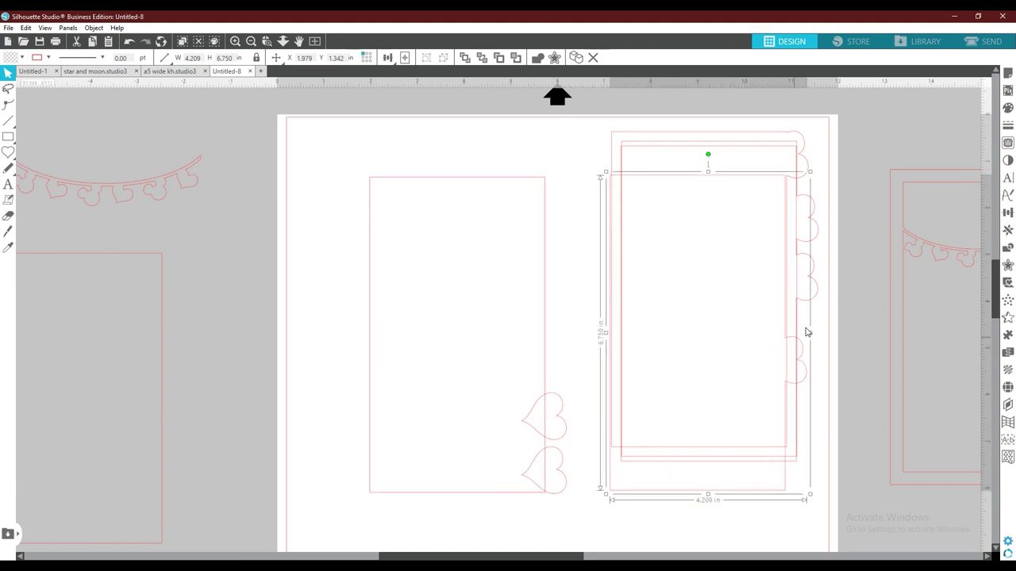
Weld the fifth heart in the column to a rectangle and move this divider onto the other four
left_click(563, 404)
left_click_drag(543, 380, 516, 391)
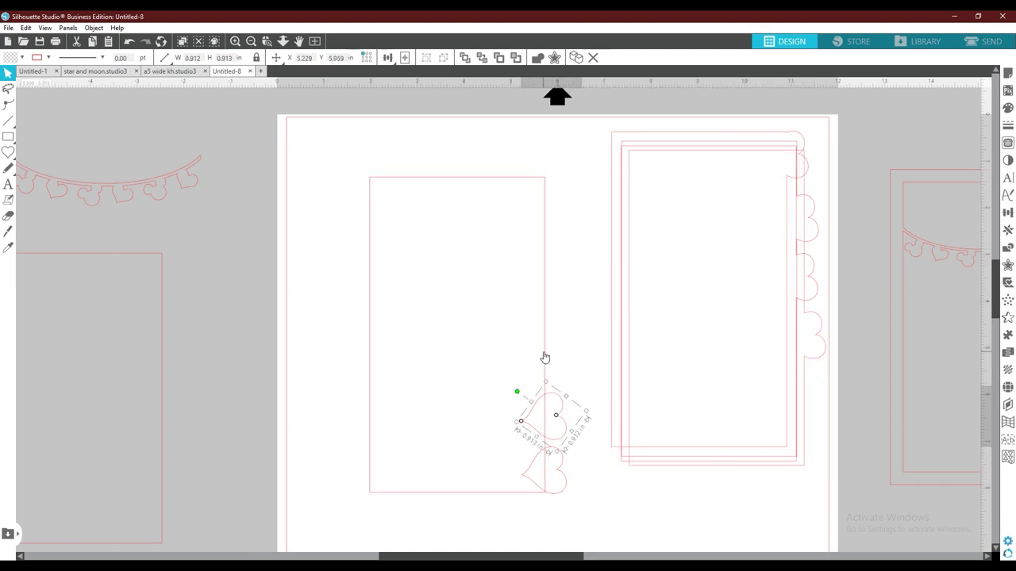
left_click(545, 357)
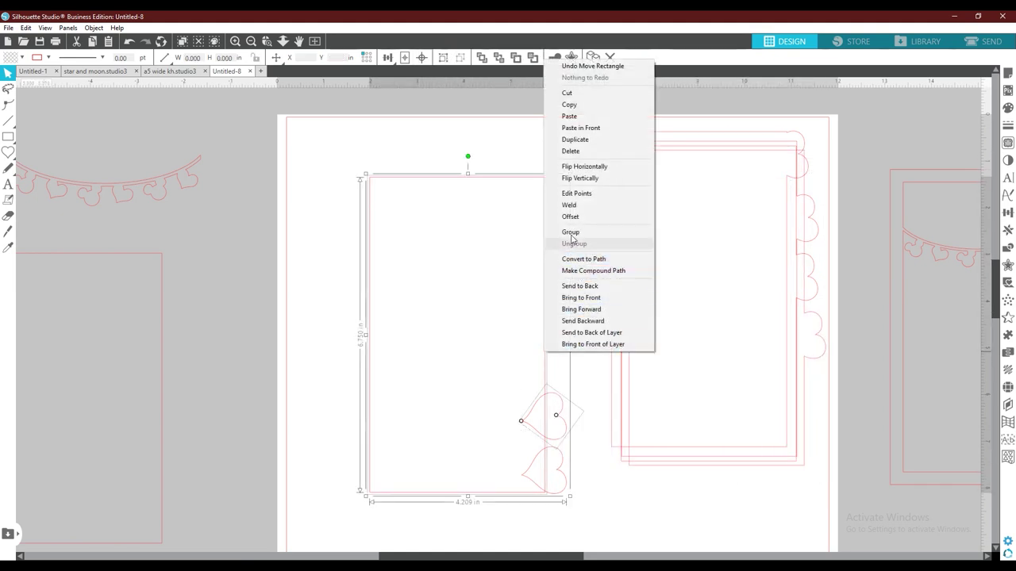
left_click(569, 205)
left_click_drag(558, 405, 828, 382)
Weld the bottom heart to the last rectangle and move this sixth divider onto the other five
left_click(562, 458)
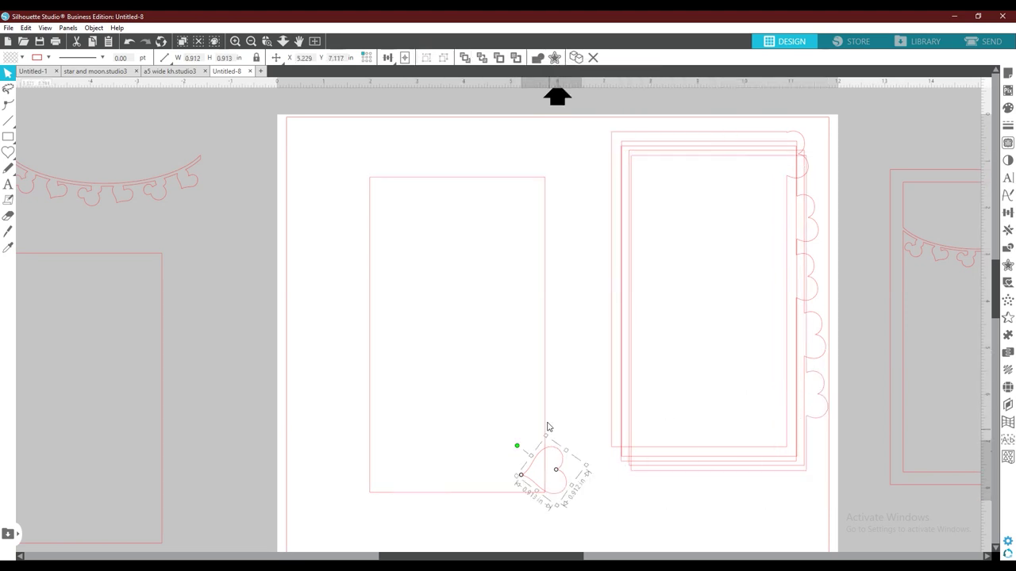
left_click(544, 410, "shift")
right_click(545, 408)
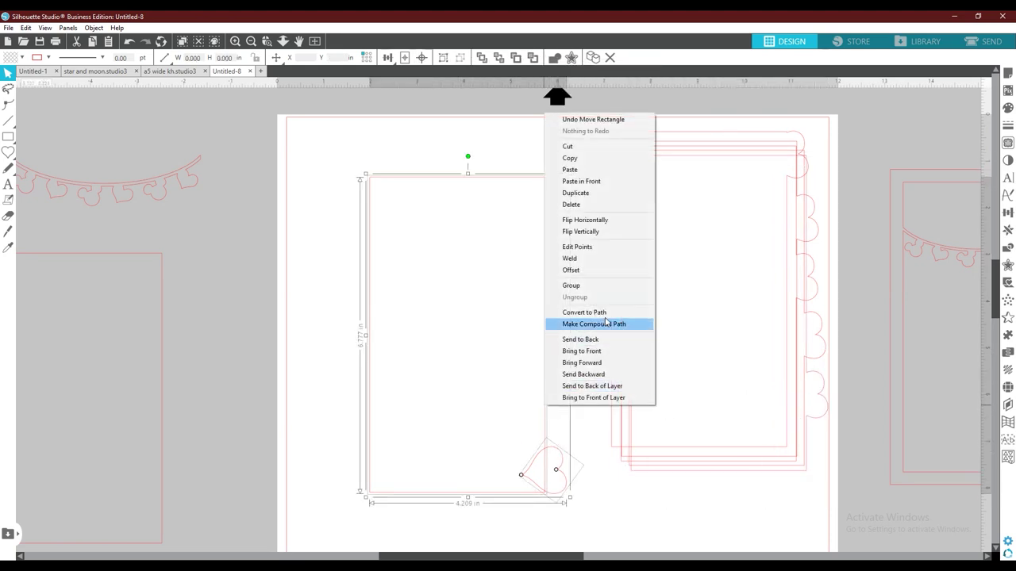
left_click(570, 259)
left_click_drag(560, 471, 801, 426)
Center all six heart-tab dividers on each other and move the stack to the middle of the page
left_click_drag(853, 504, 569, 190)
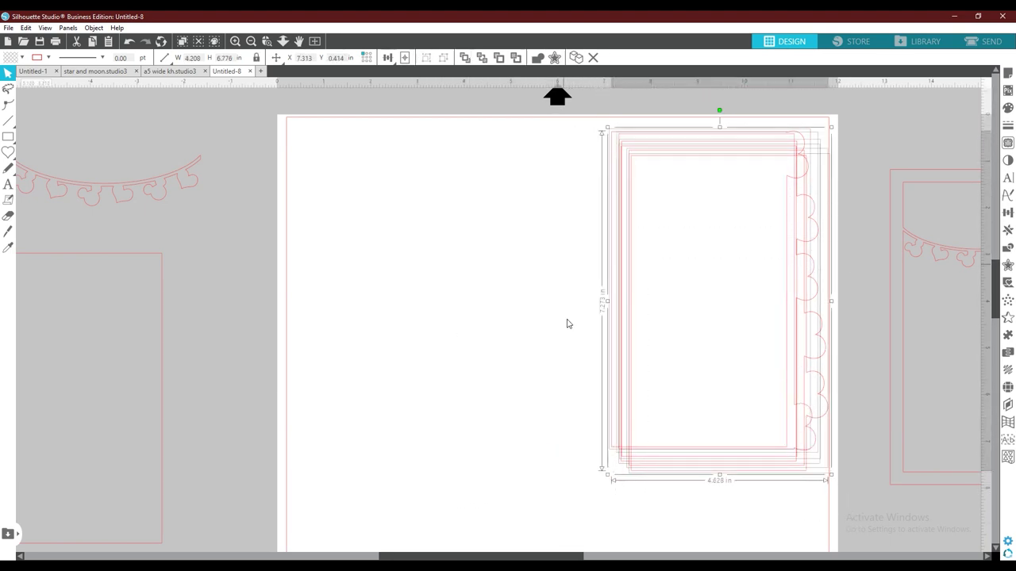
left_click(422, 59)
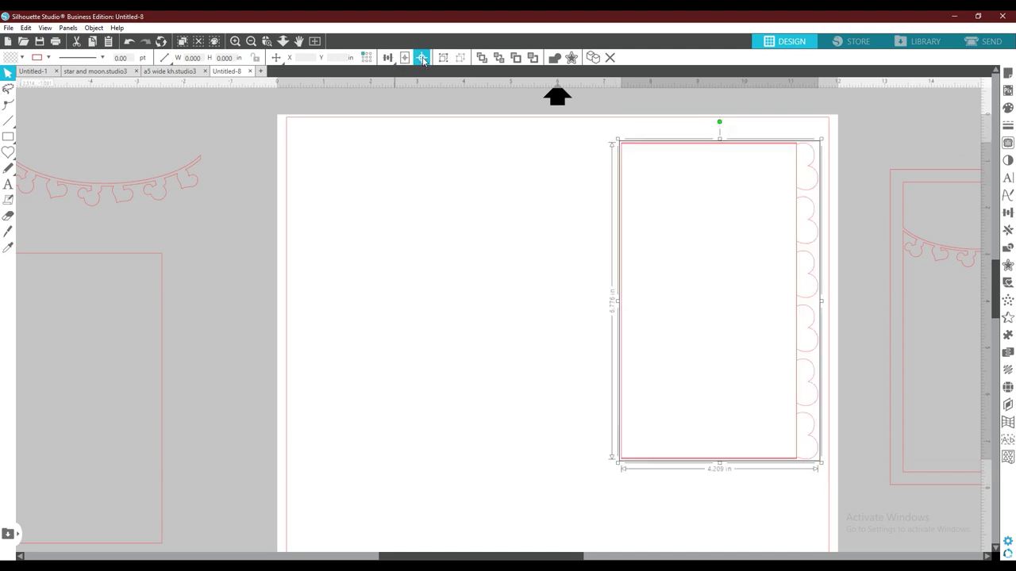
left_click_drag(813, 185, 650, 226)
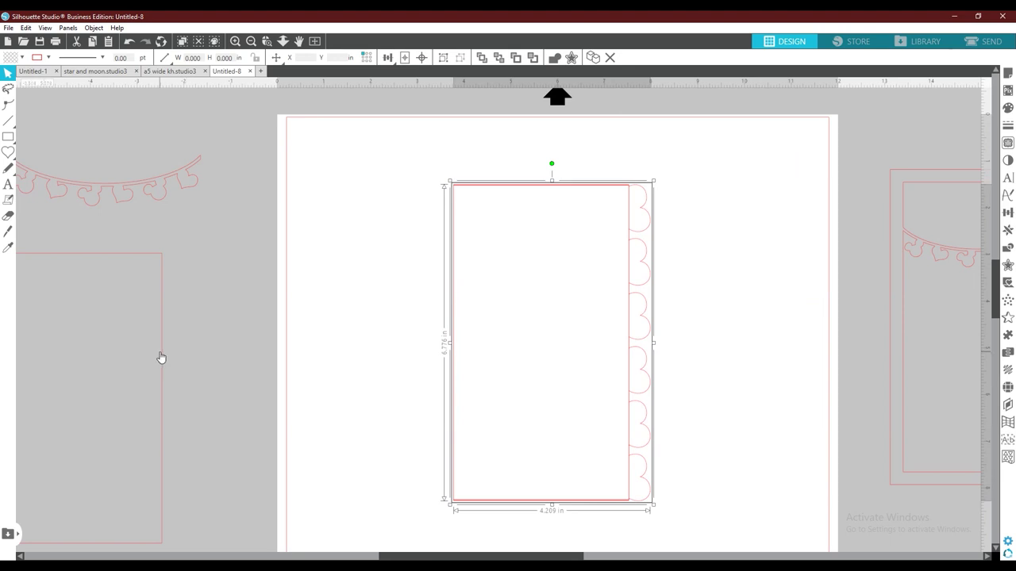
Move the tall plain rectangle to the page's left edge and place the Mickey and heart garland across its upper part
left_click_drag(160, 358, 377, 329)
key("ctrl+e")
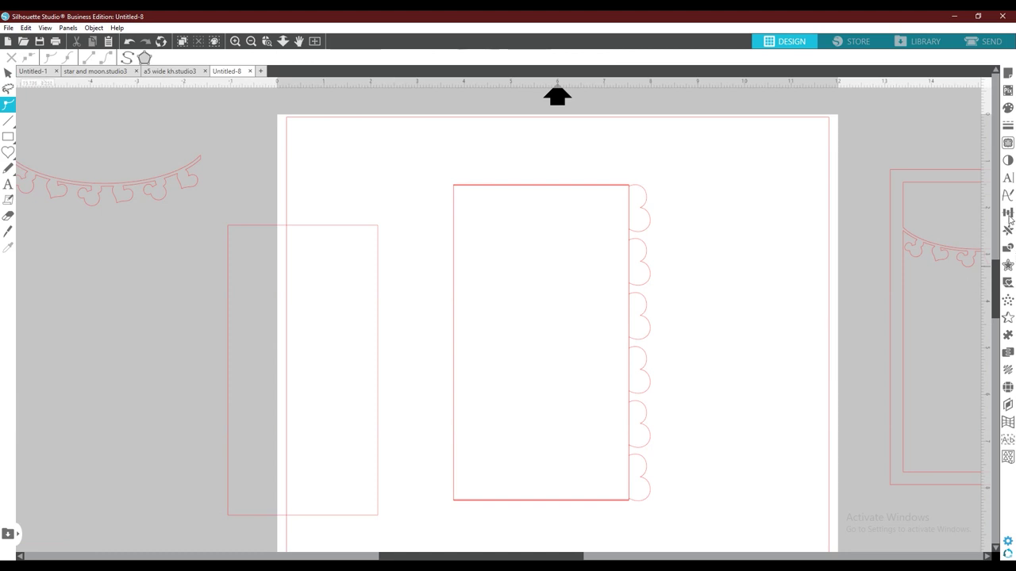
left_click_drag(200, 190, 379, 277)
key("ctrl+e")
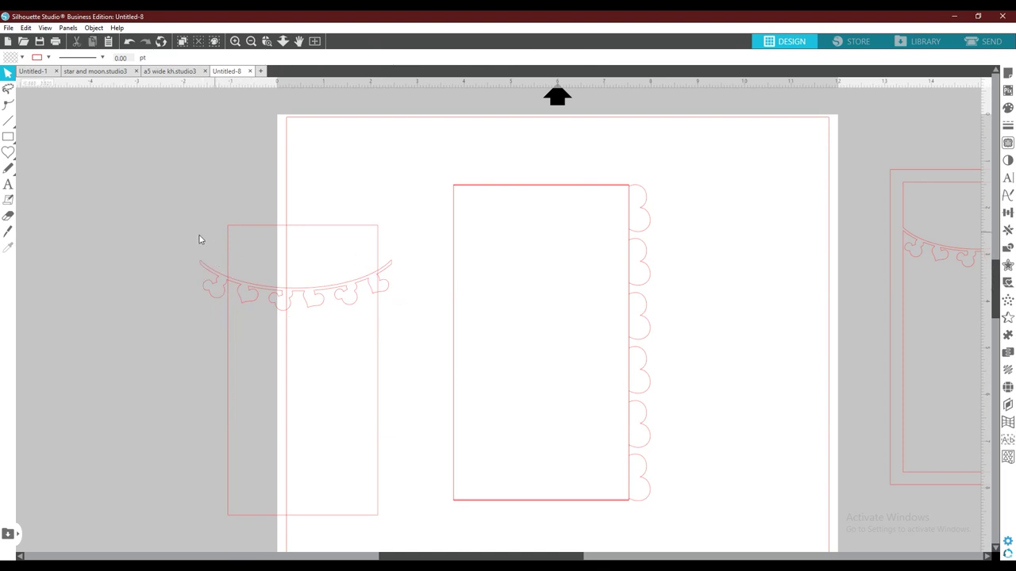
left_click(214, 281)
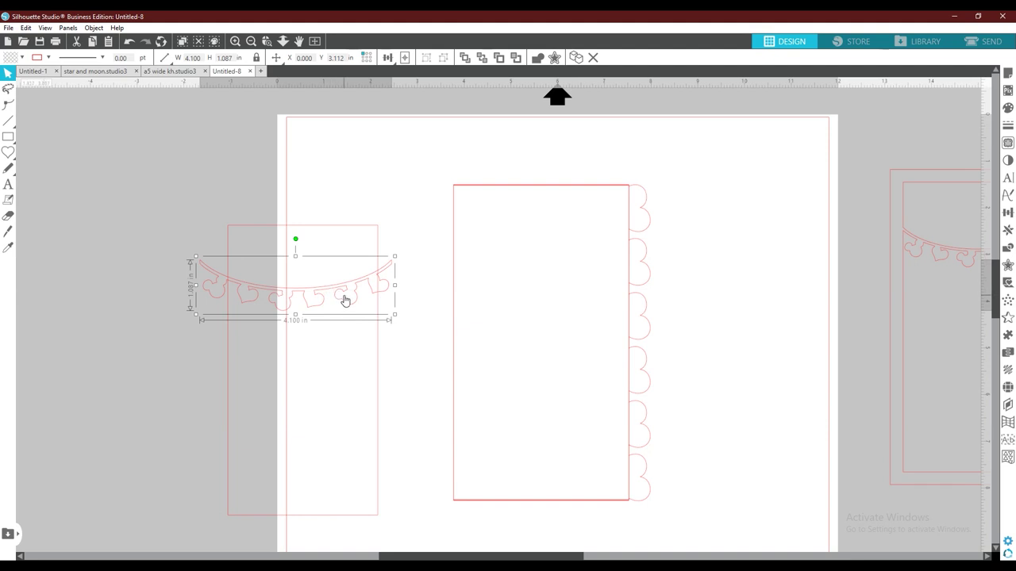
Select the whole stack of heart-tab dividers and align them to their left edges
left_click_drag(404, 163, 650, 357)
left_click(386, 58)
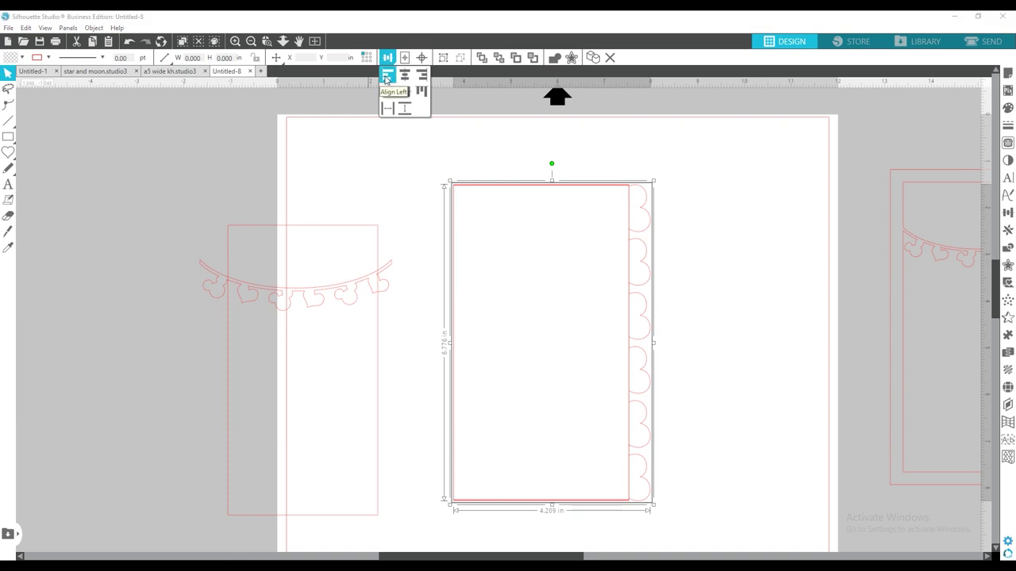
left_click(703, 189)
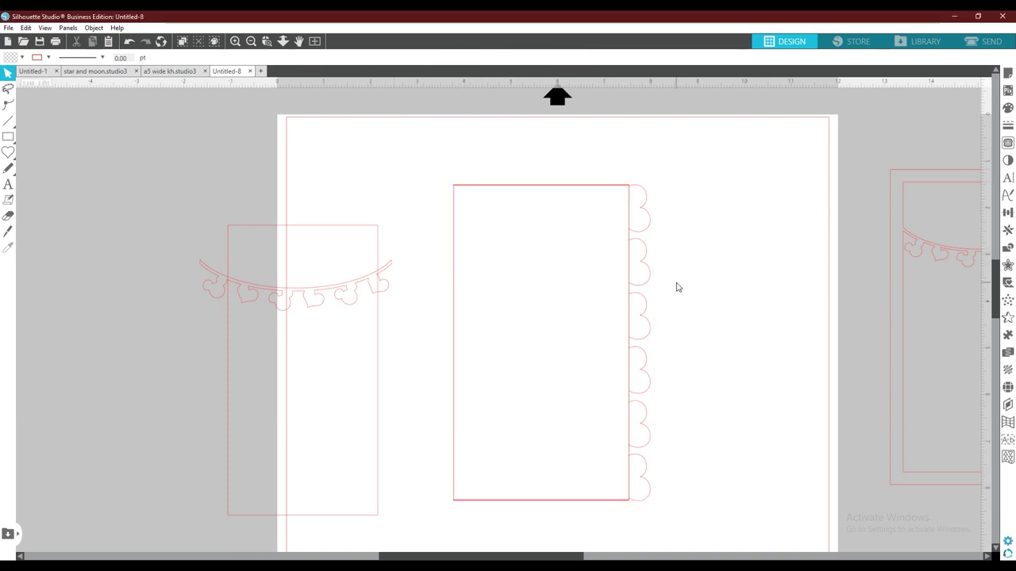
Scale the garland down to about 3.51 in wide so its left end meets the tall rectangle's left edge
left_click(235, 43)
scroll(425, 465, "left", 3)
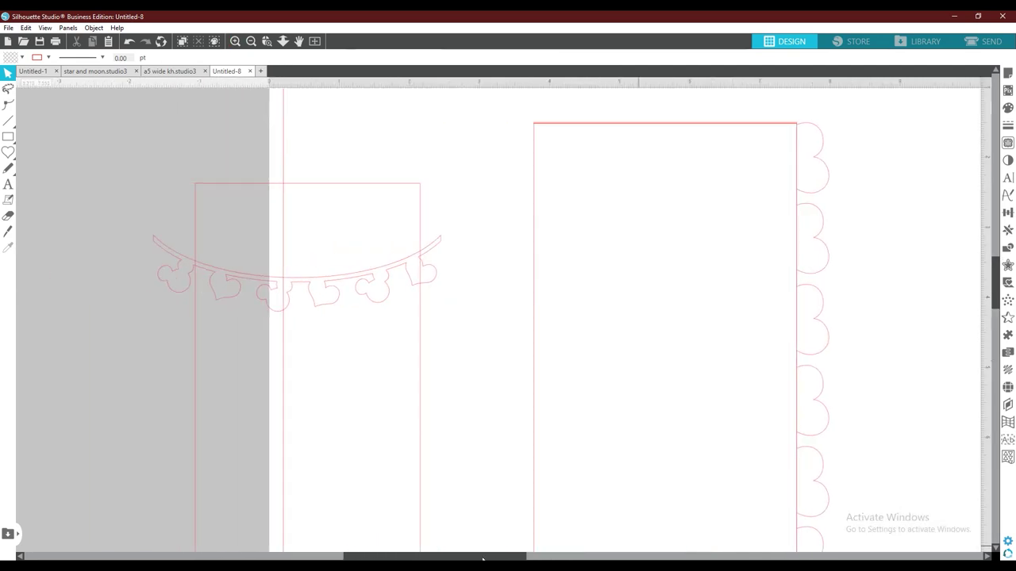
left_click(235, 42)
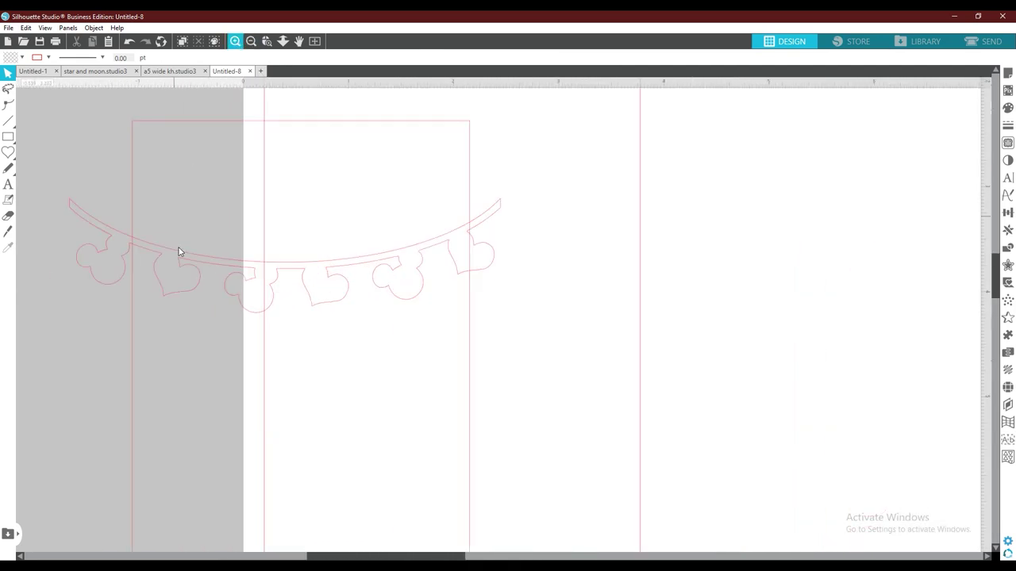
left_click(159, 264)
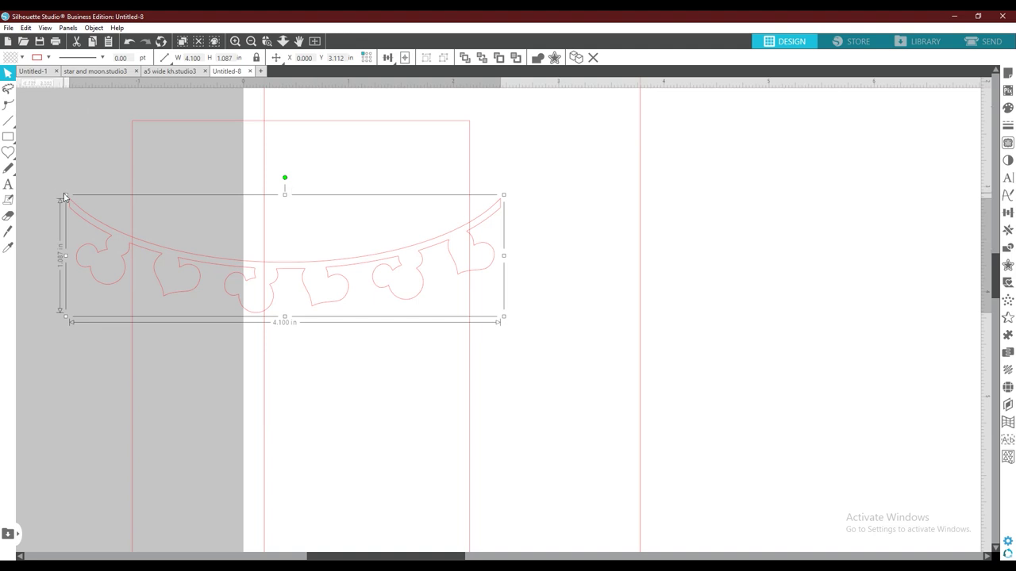
left_click_drag(67, 197, 130, 215)
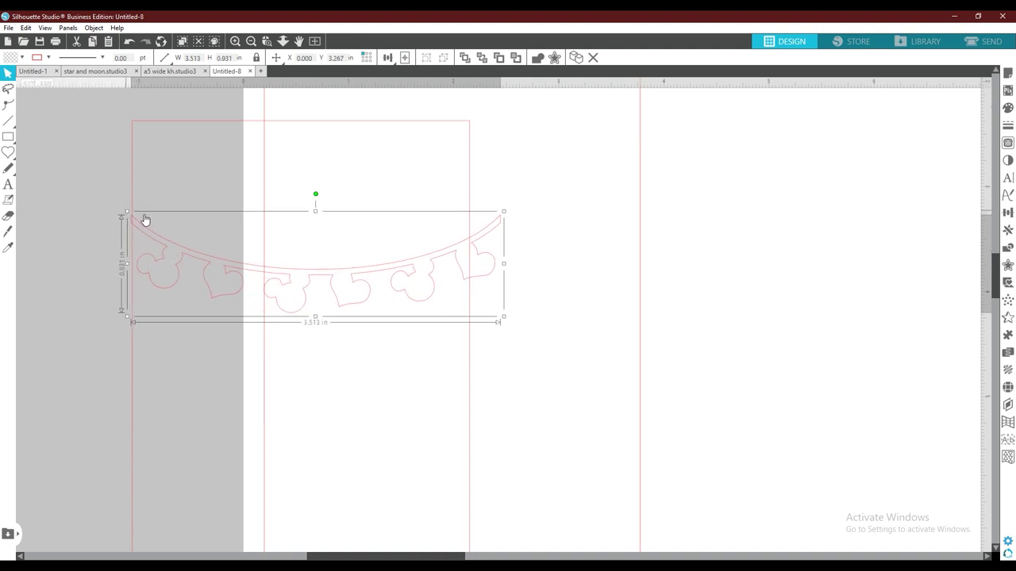
Scale the garland down to about 3.24 in wide and center it horizontally on the tall rectangle
left_click_drag(504, 212, 475, 225)
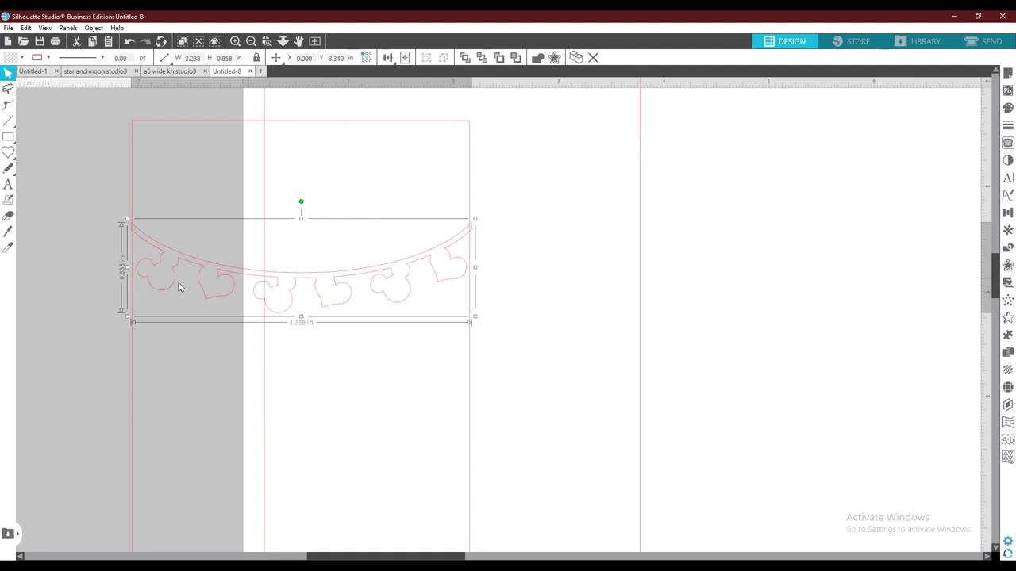
left_click(188, 122, "shift")
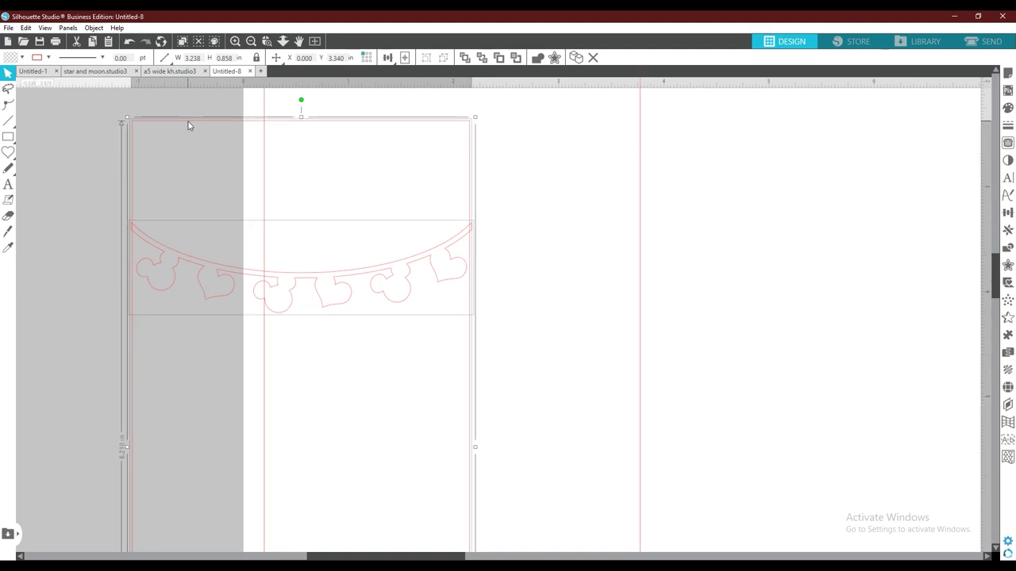
left_click(488, 203)
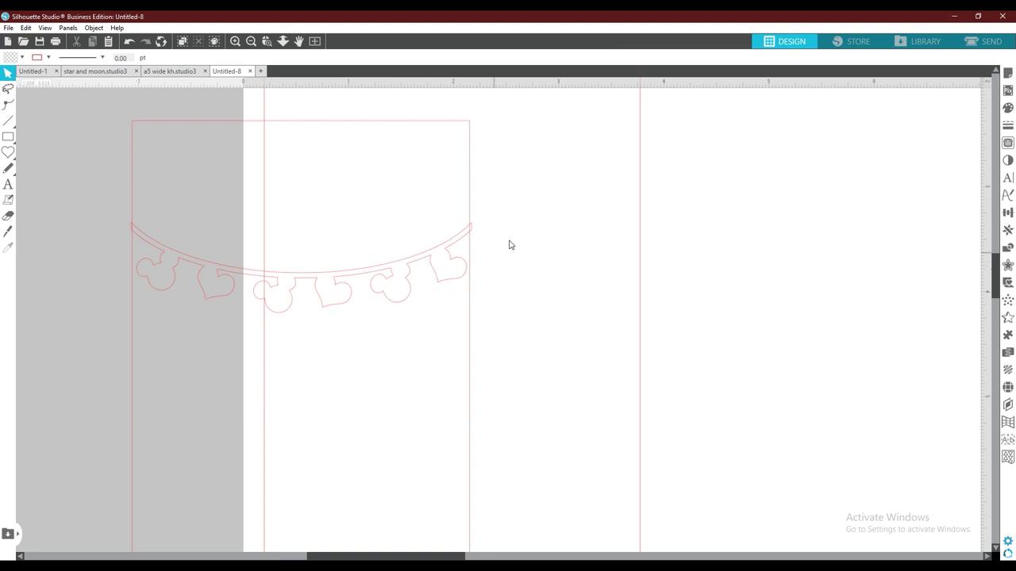
key("ctrl+a")
mouse_move(388, 59)
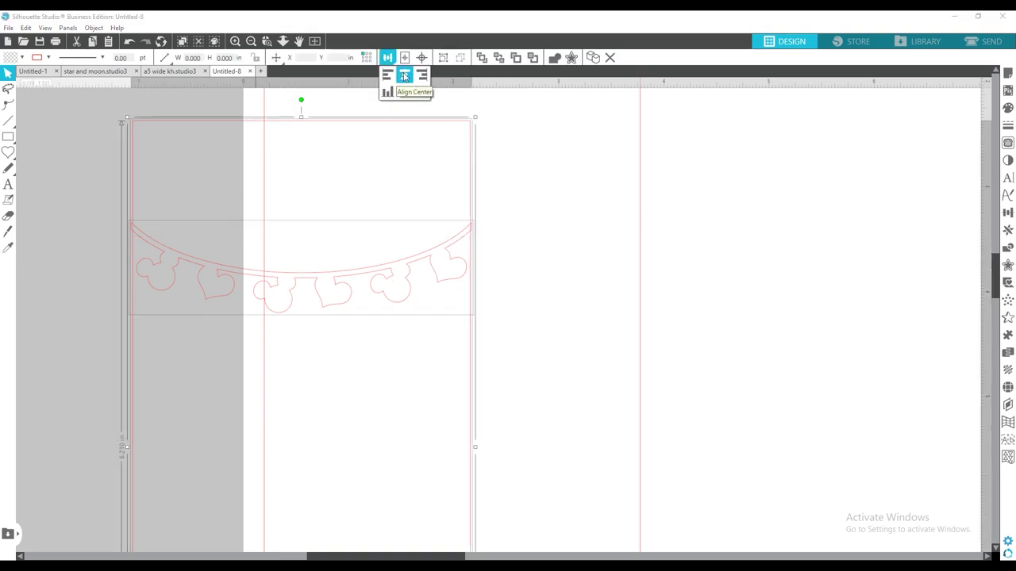
left_click(481, 166)
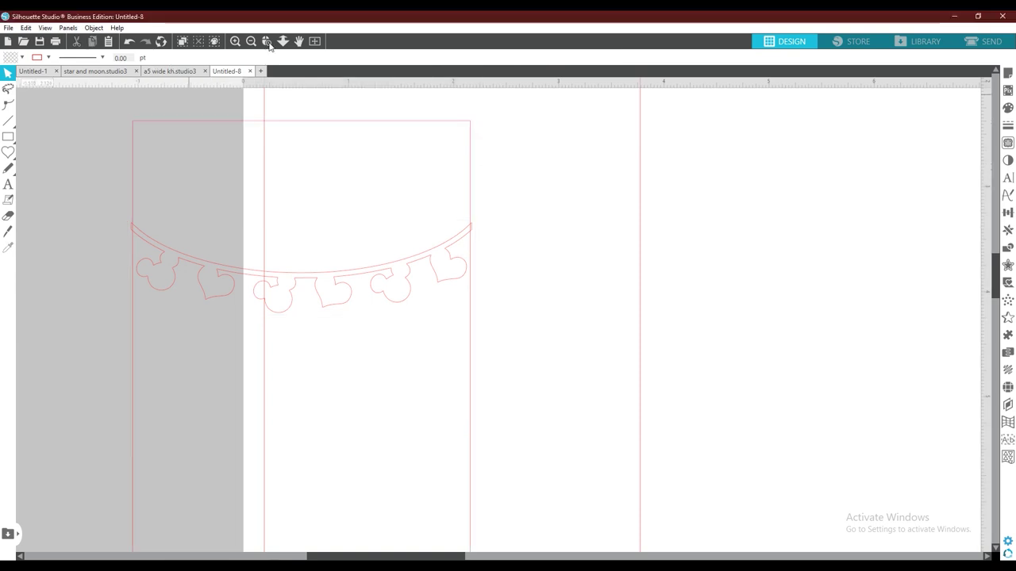
Erase the garland's right end where it overhangs the tall rectangle, using the Eraser in Outline mode
left_click(234, 40)
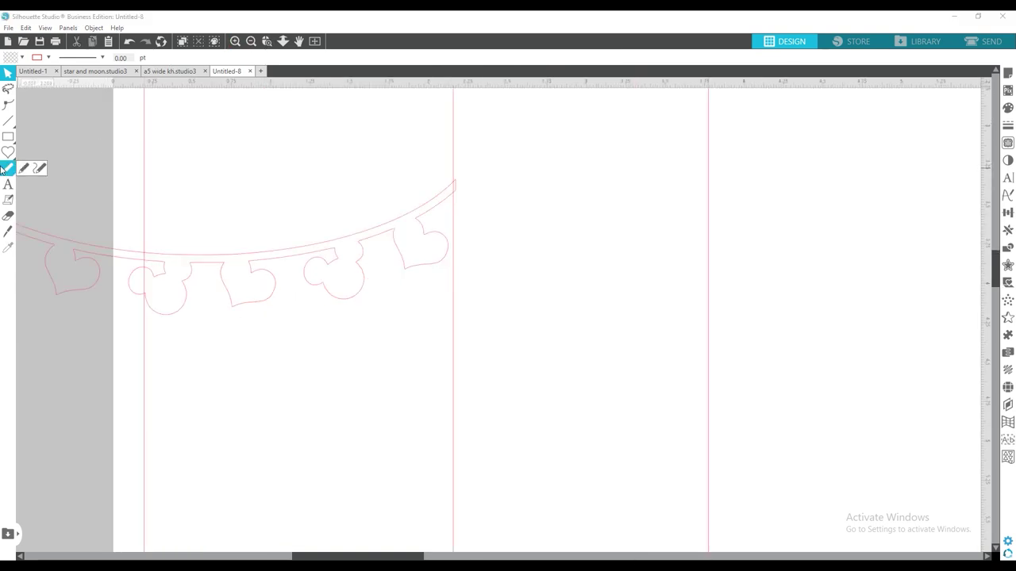
left_click(8, 215)
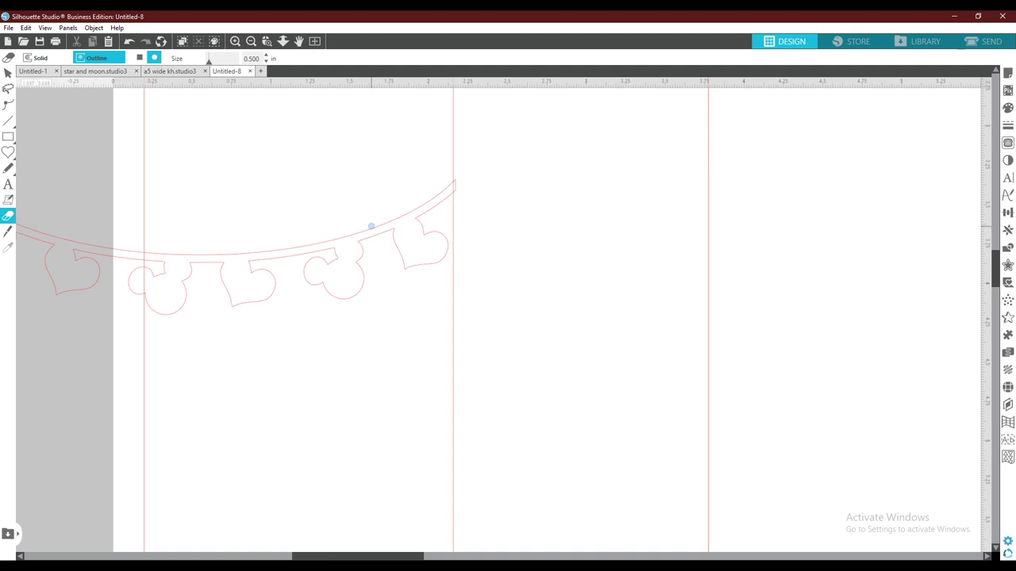
left_click(234, 40)
scroll(477, 242, "up", 1)
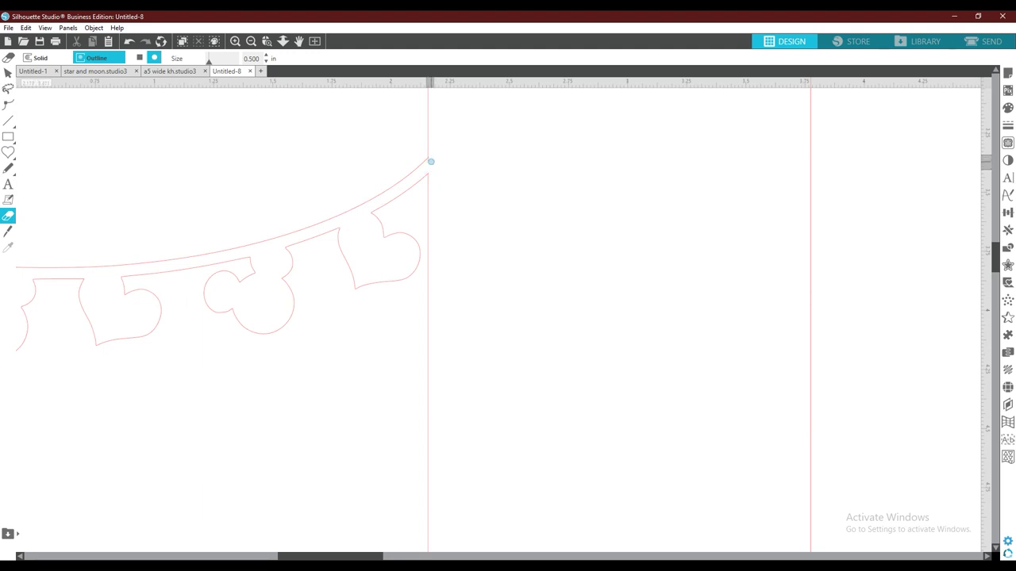
left_click(515, 361)
Try to erase the garland's left end where it sticks out past the tall rectangle's left edge
left_click_drag(368, 560, 246, 558)
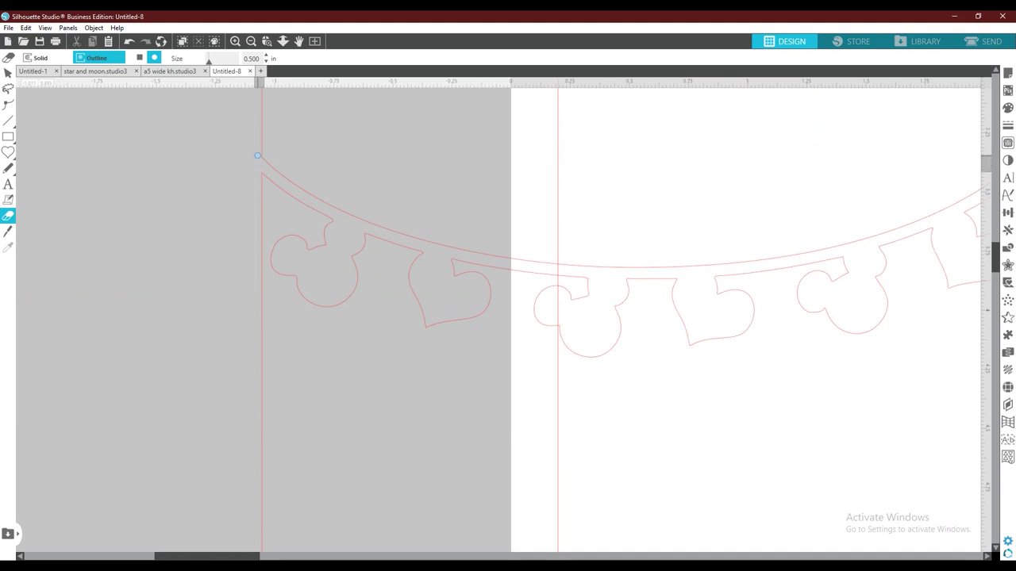
left_click_drag(257, 156, 204, 196)
left_click(235, 41)
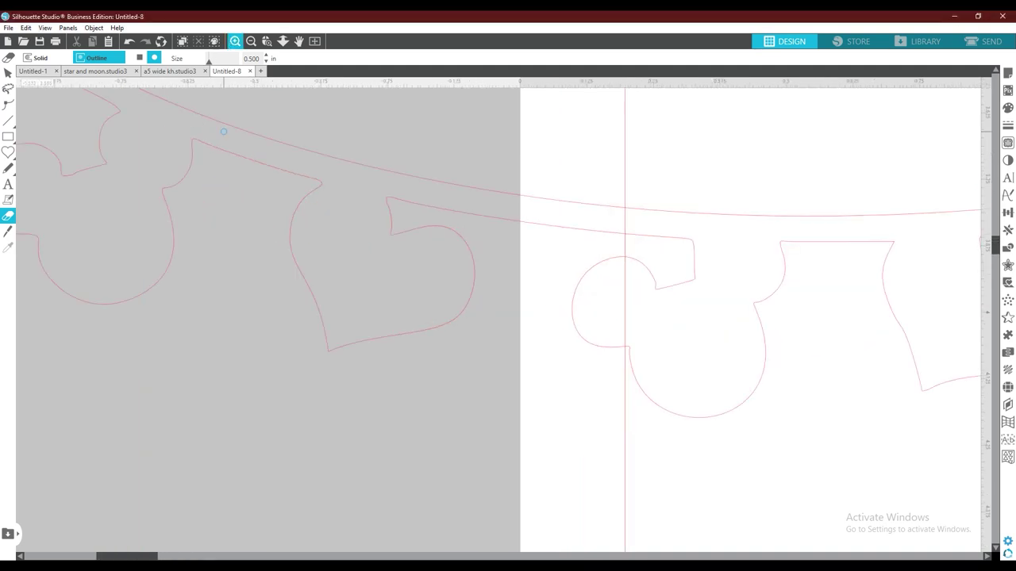
left_click_drag(144, 558, 114, 558)
scroll(262, 350, "up", 5)
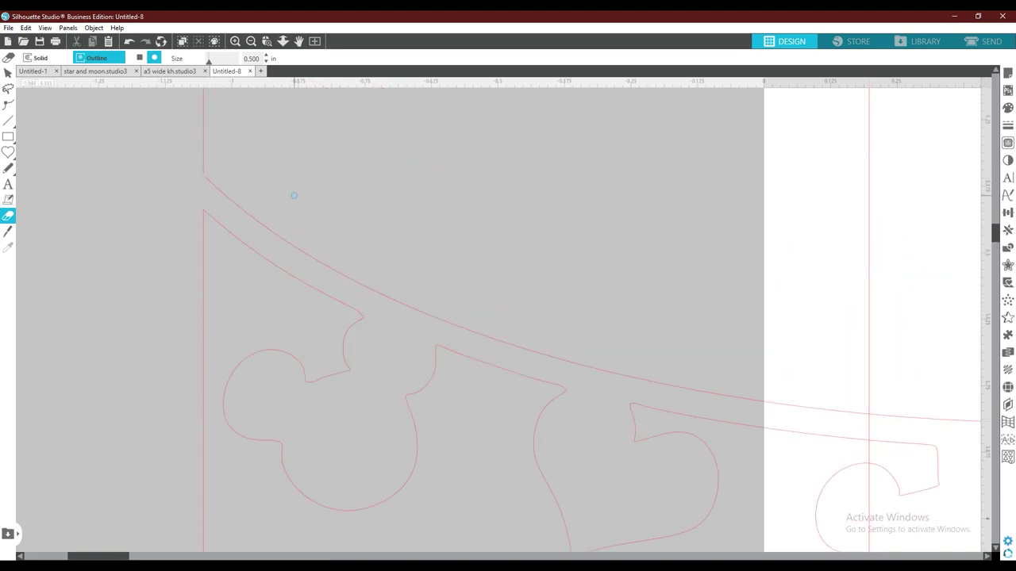
scroll(317, 199, "down", 5)
scroll(242, 231, "up", 3)
scroll(242, 324, "down", 4)
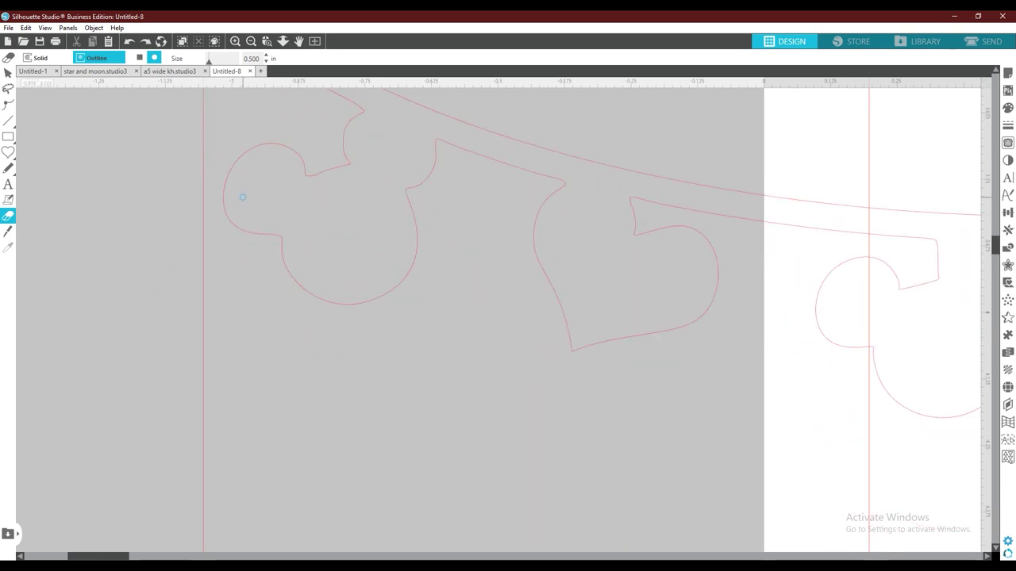
scroll(242, 197, "right", 3)
scroll(167, 234, "down", 1)
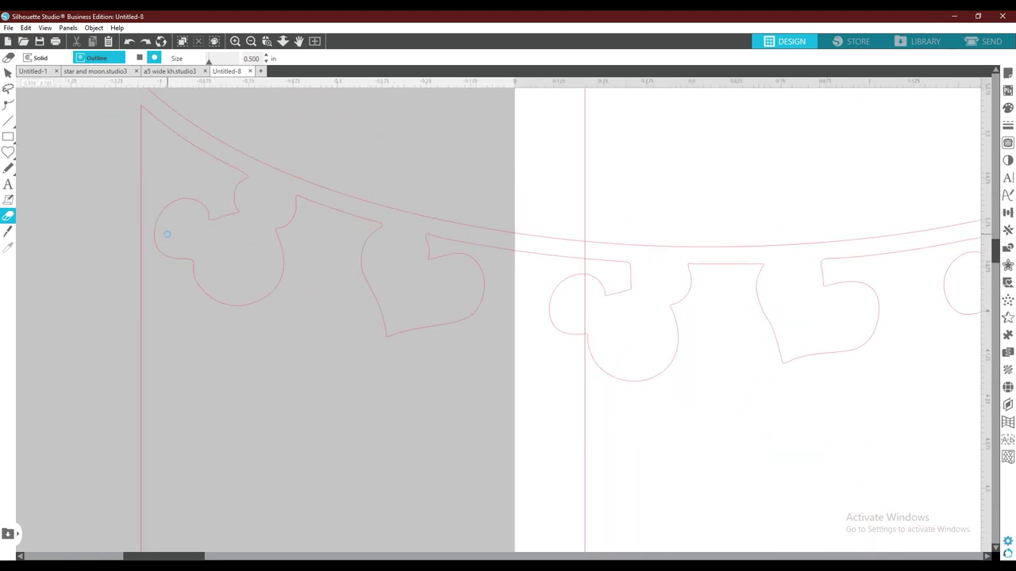
scroll(167, 234, "down", 1)
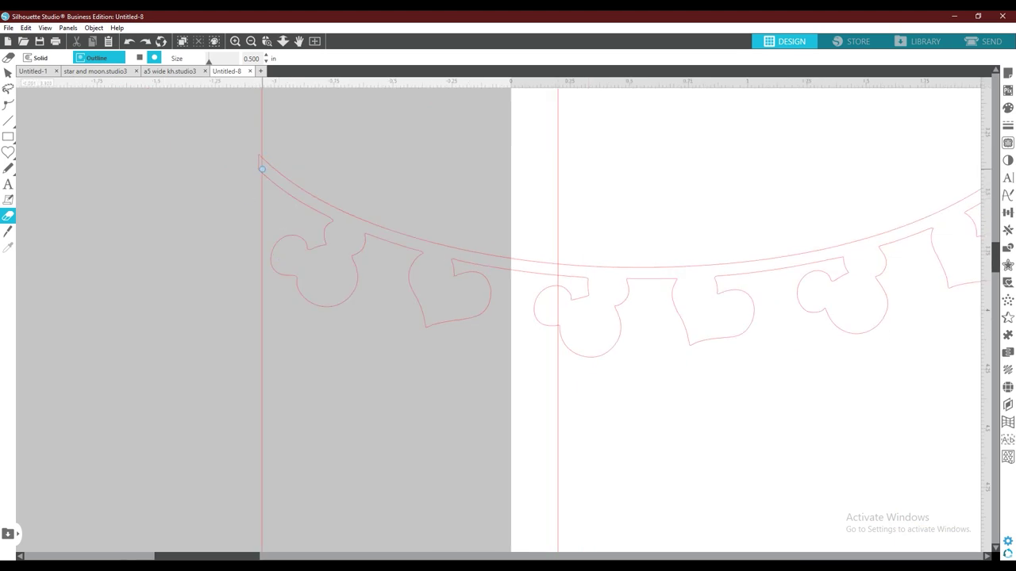
Retry erasing the short overhanging tip at the garland's left end, and undo the erasures
left_click_drag(258, 168, 256, 158)
left_click_drag(259, 162, 262, 162)
left_click(235, 40)
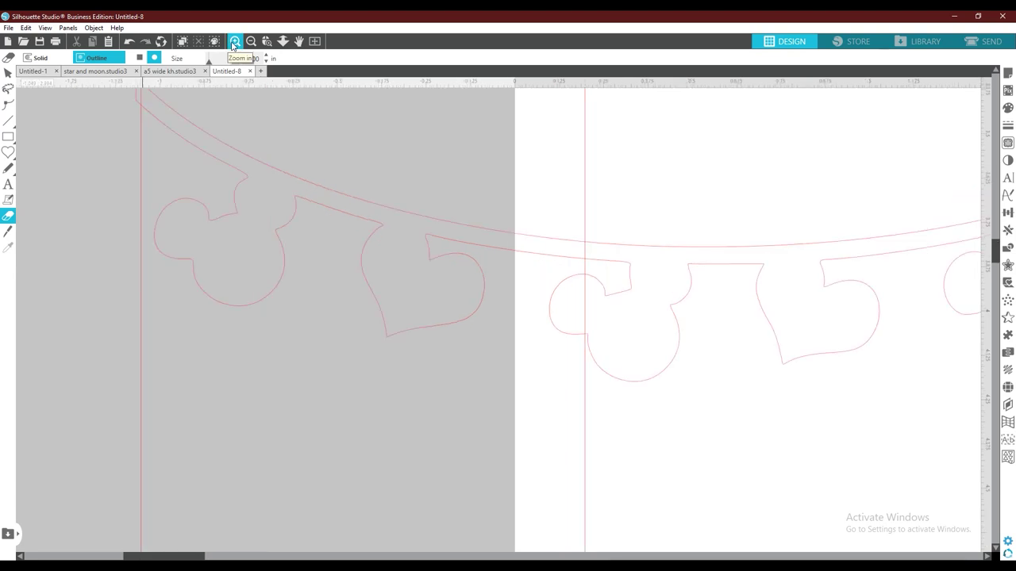
left_click(235, 41)
scroll(277, 318, "up", 1)
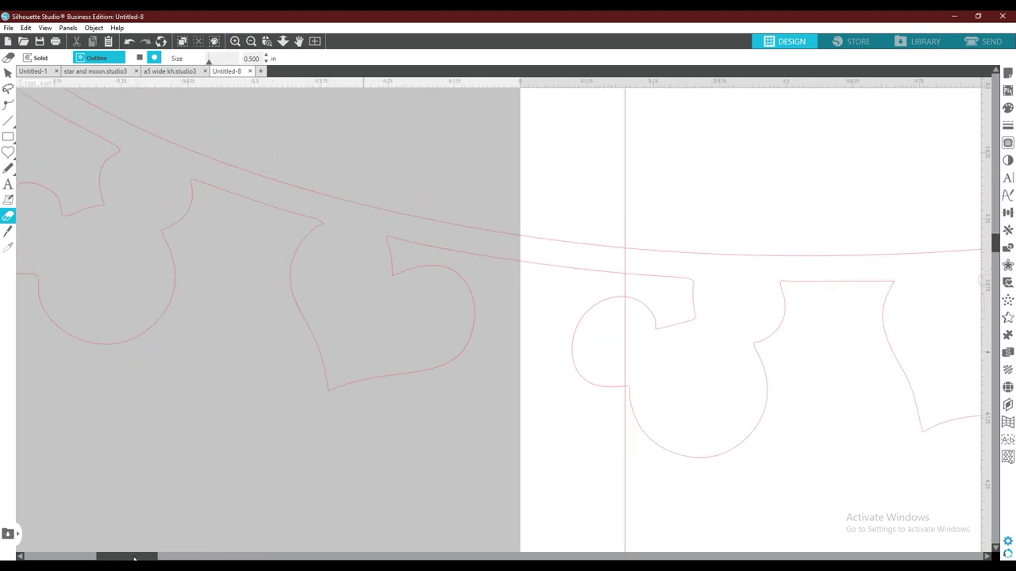
left_click_drag(133, 559, 100, 559)
scroll(226, 373, "up", 4)
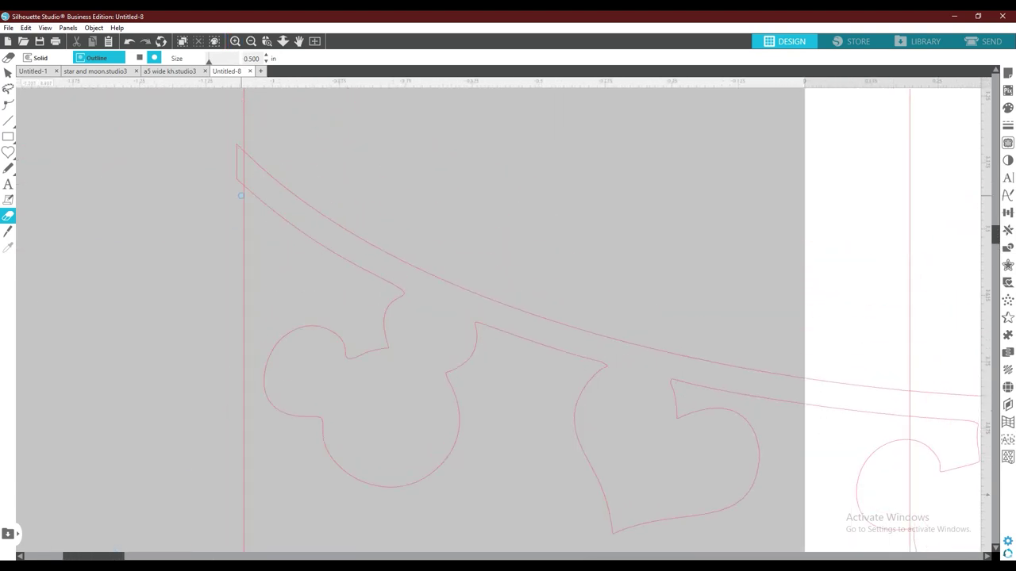
left_click_drag(239, 143, 236, 185)
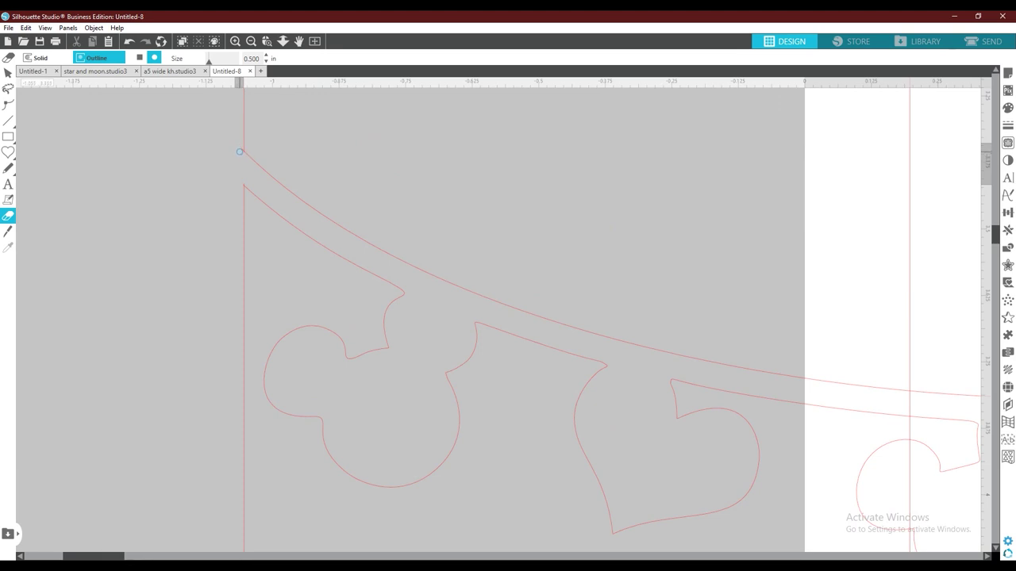
left_click_drag(240, 150, 236, 186)
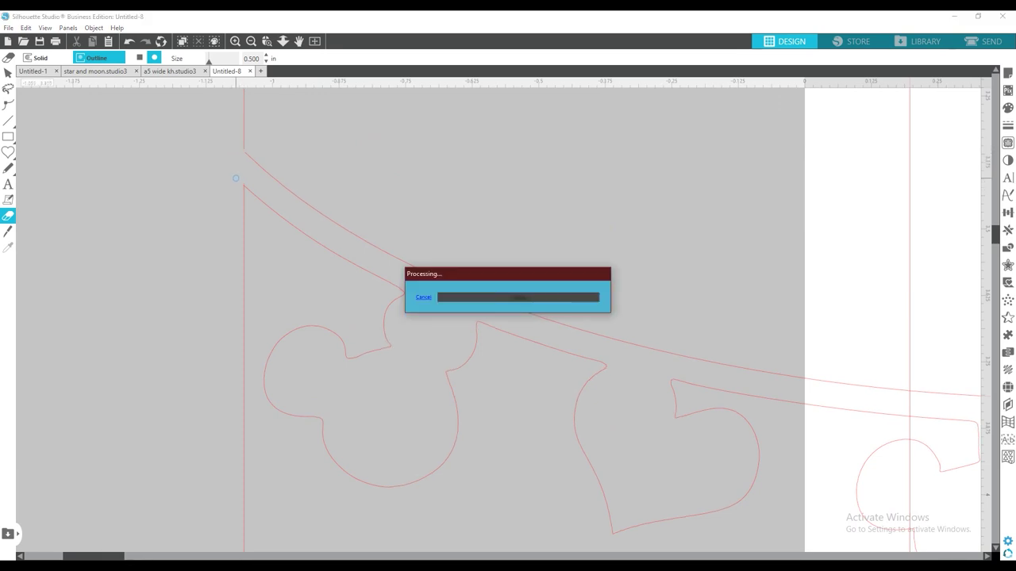
scroll(250, 153, "down", 3)
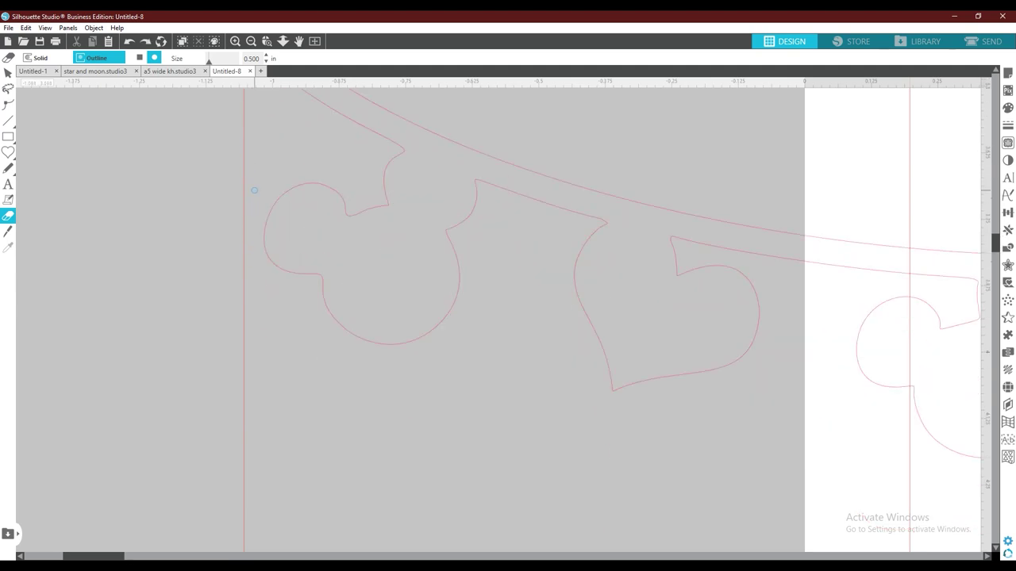
scroll(250, 163, "up", 3)
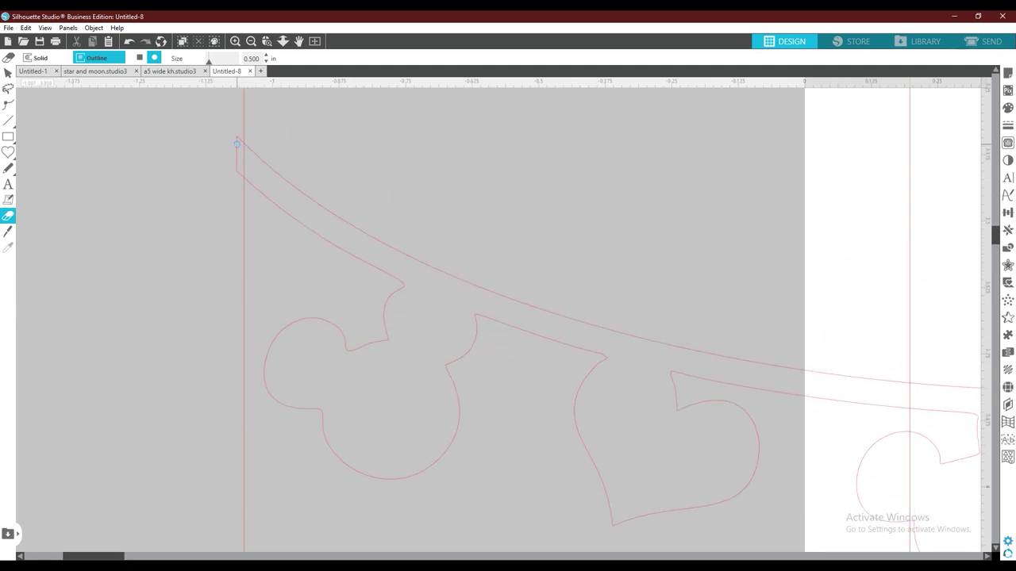
Erase the garland's left overhang and the rectangle edge between its two curves so the left end is open and flush
left_click_drag(237, 139, 237, 176)
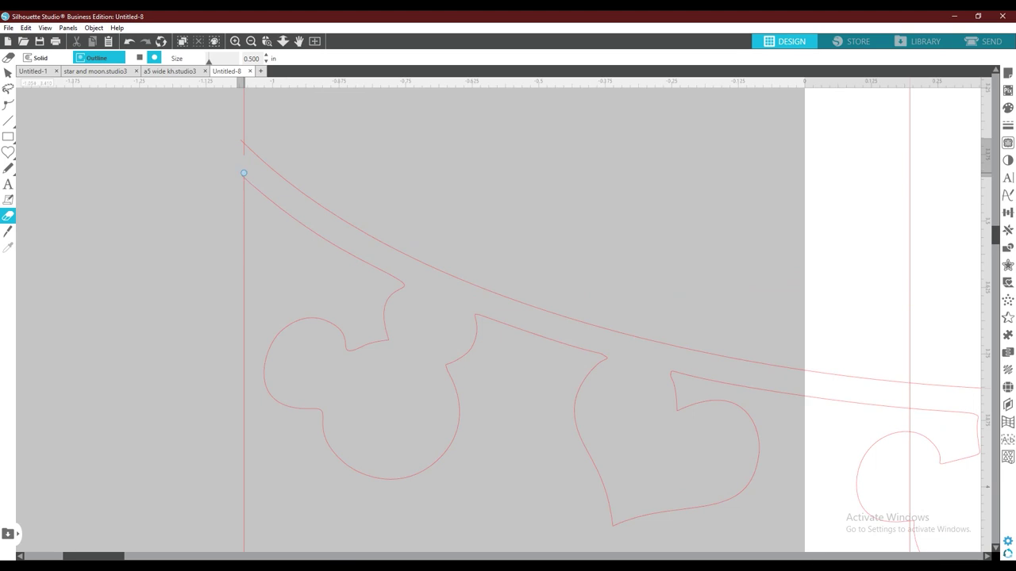
left_click_drag(244, 173, 243, 172)
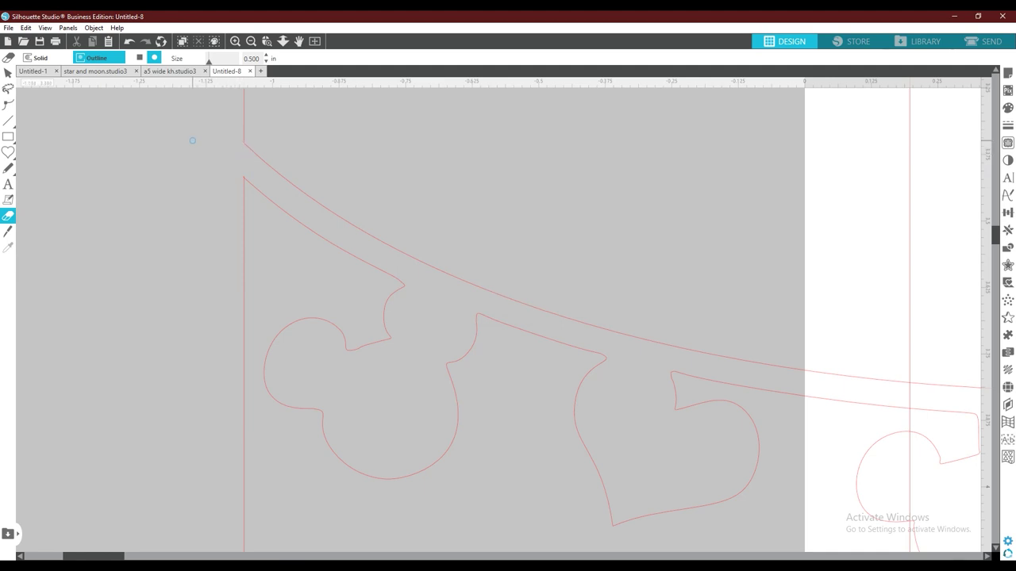
left_click_drag(240, 144, 239, 155)
Select all pieces of the trimmed garland and tall rectangle and group them into one panel
left_click(250, 41)
left_click(250, 42)
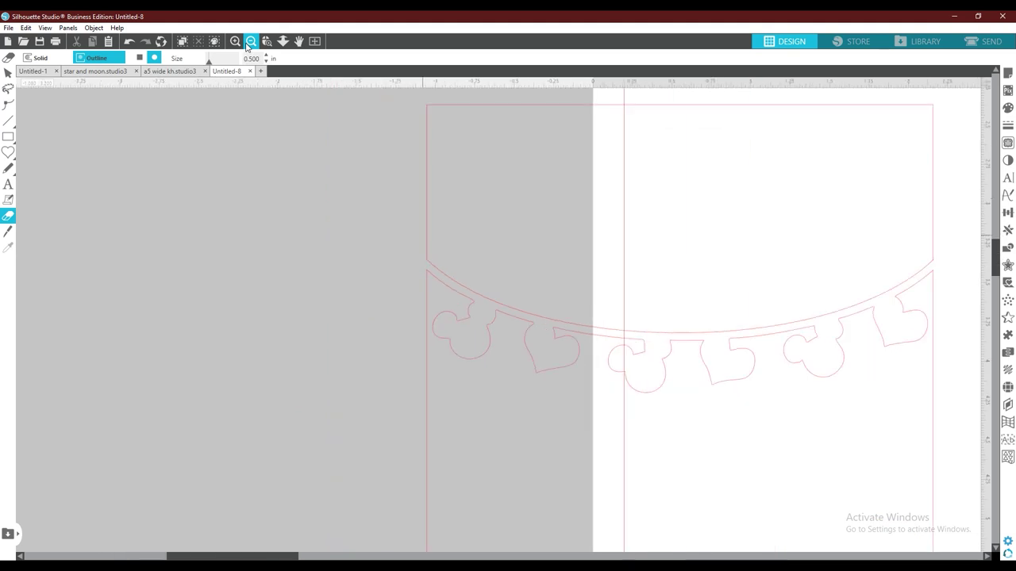
left_click(250, 41)
left_click(250, 42)
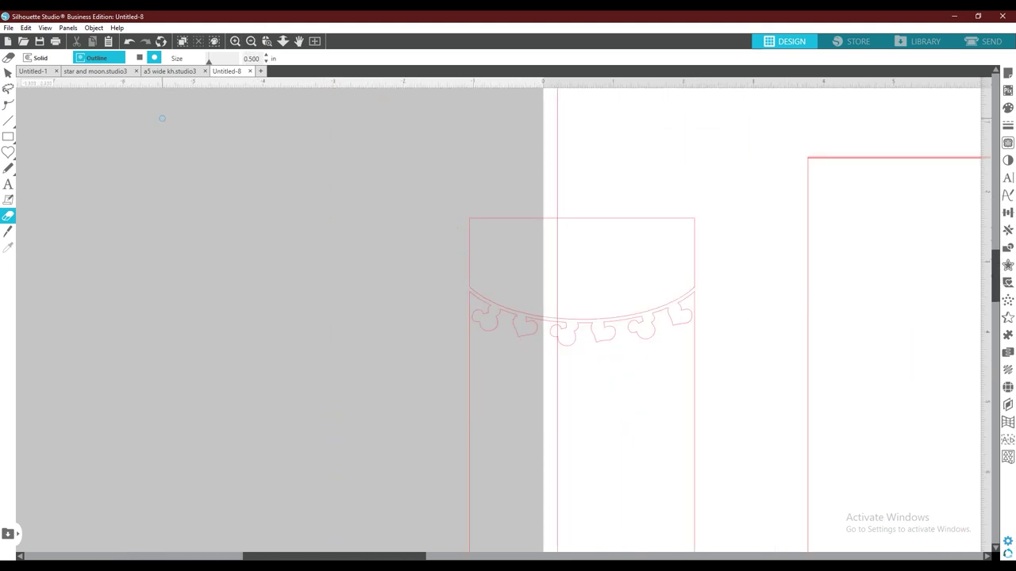
left_click(8, 72)
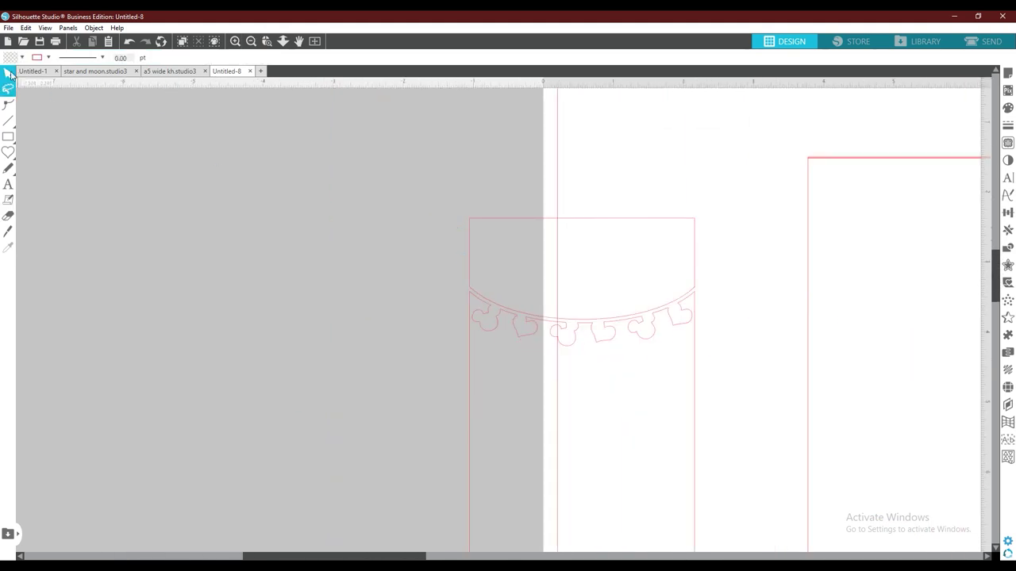
left_click_drag(413, 196, 727, 452)
key("i")
left_click(694, 414)
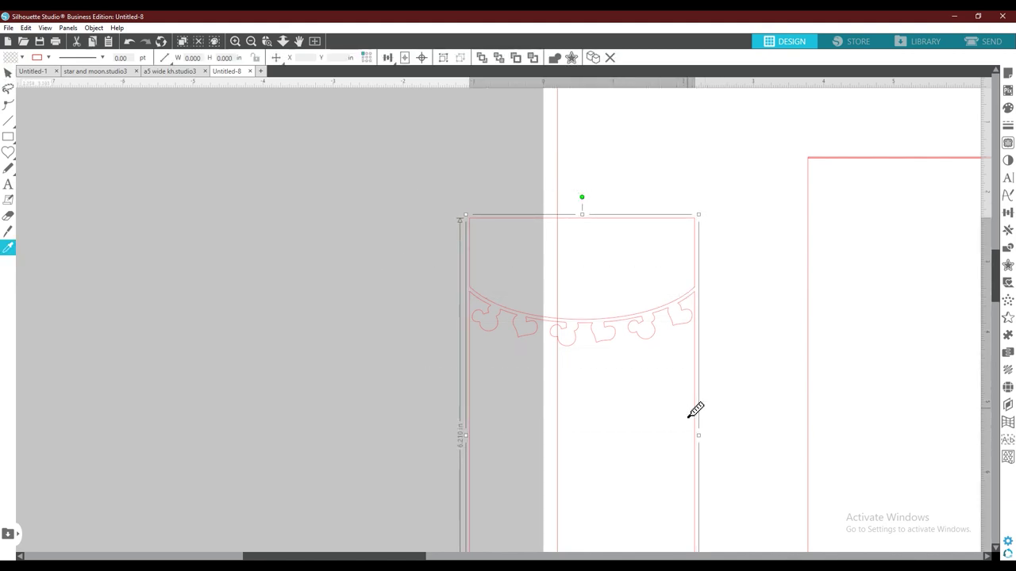
Move the grouped garland panel onto the stack of heart-tab dividers, inside the dividers' rectangle
left_click(251, 41)
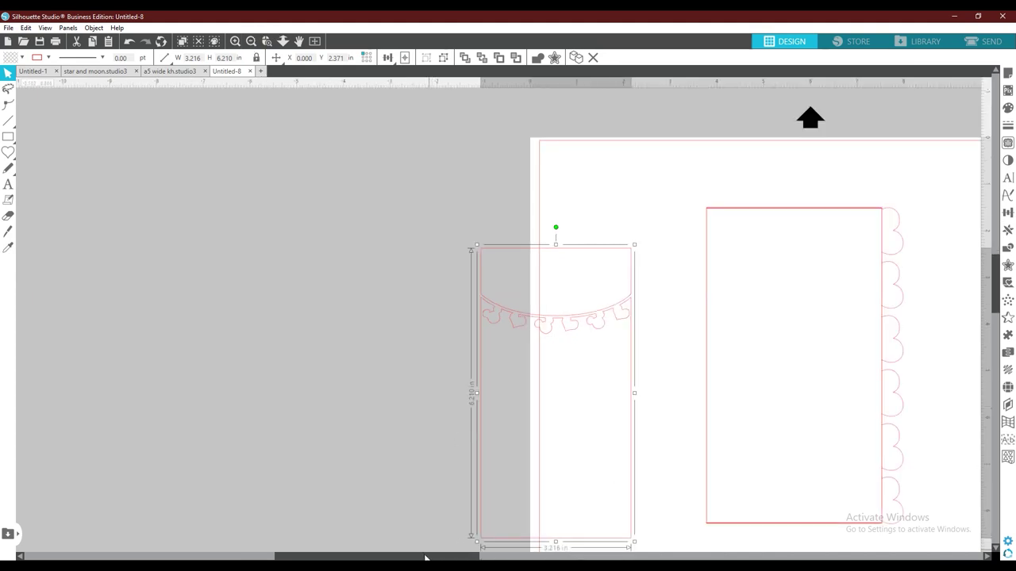
scroll(492, 546, "right", 5)
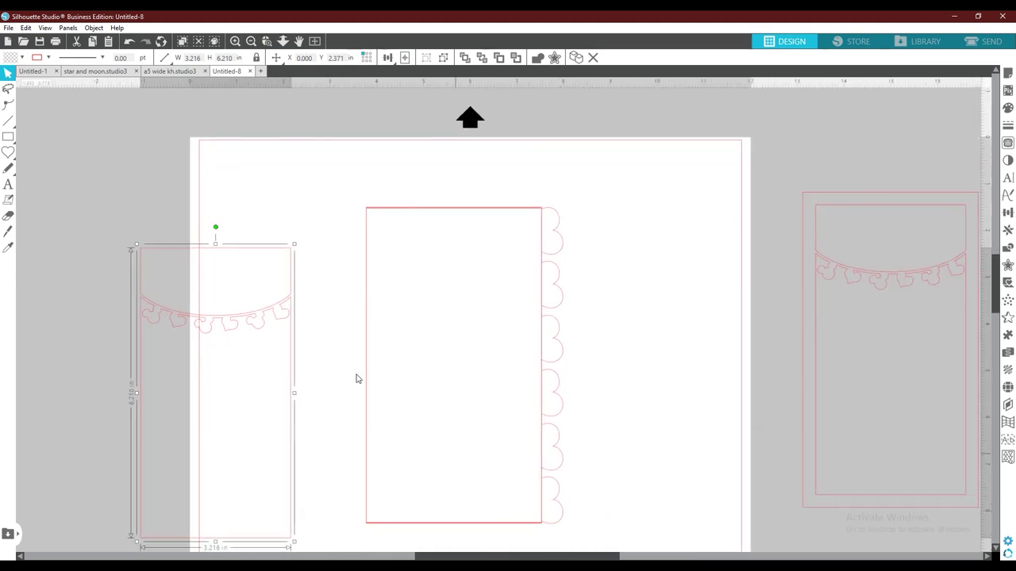
left_click_drag(283, 324, 522, 293)
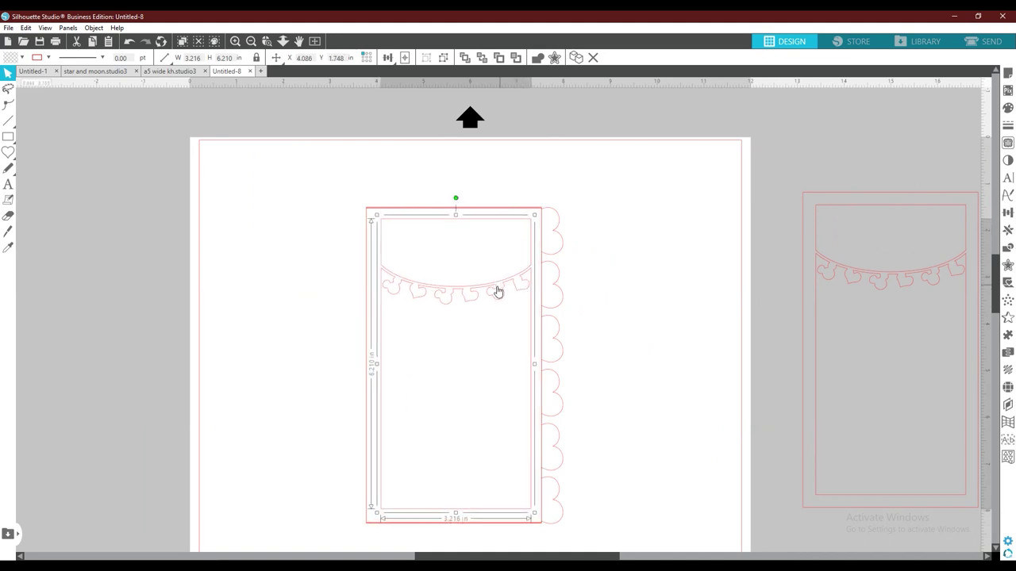
Try to center the garland panel and the heart-tab divider stack on each other
left_click_drag(310, 194, 592, 524)
left_click(420, 62)
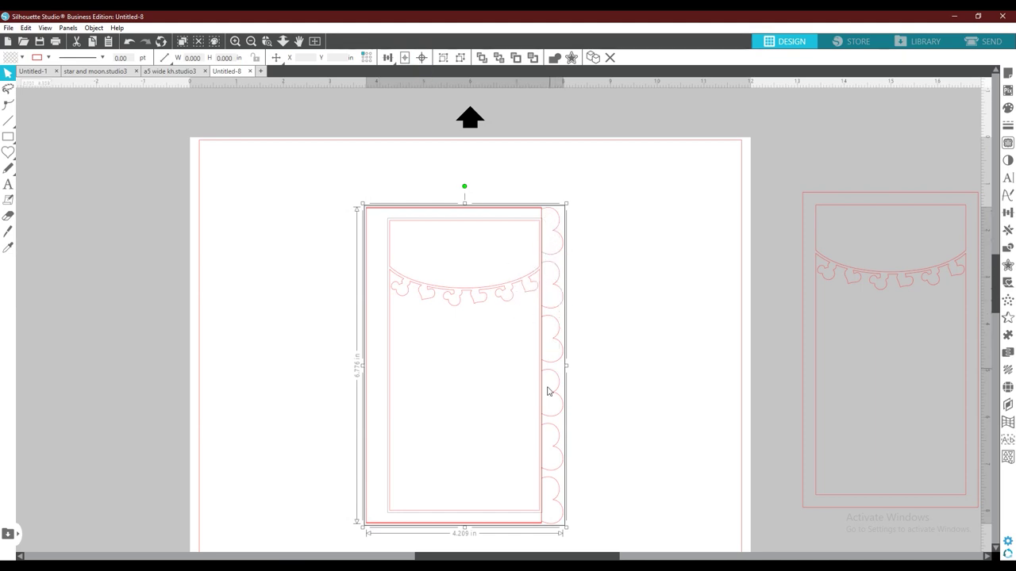
key("i")
key("ctrl+z")
key("Escape")
left_click(621, 317)
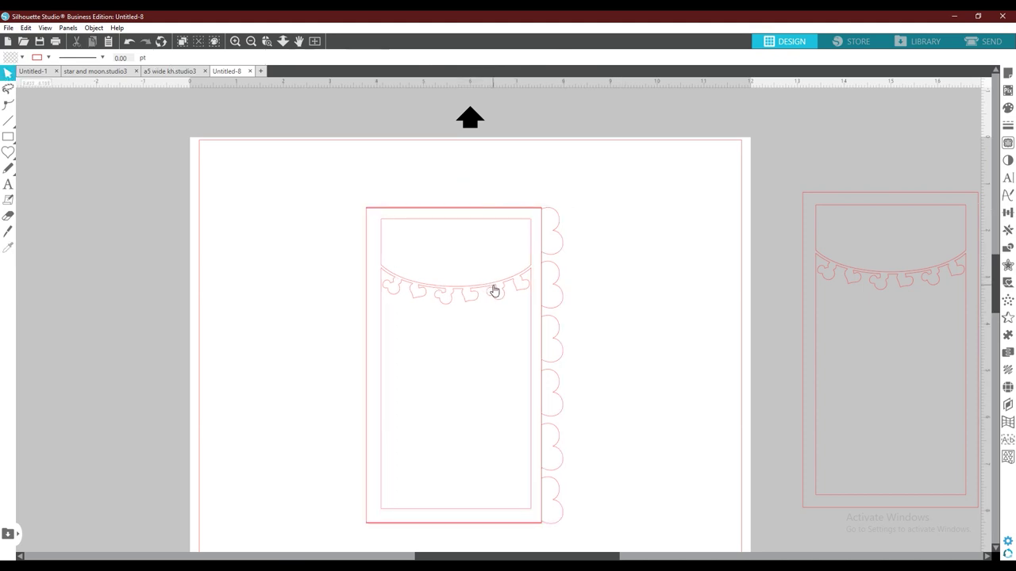
Shift the garland panel slightly left and align it to the vertical middle of the heart-tab divider stack
left_click(491, 290)
left_click(492, 280)
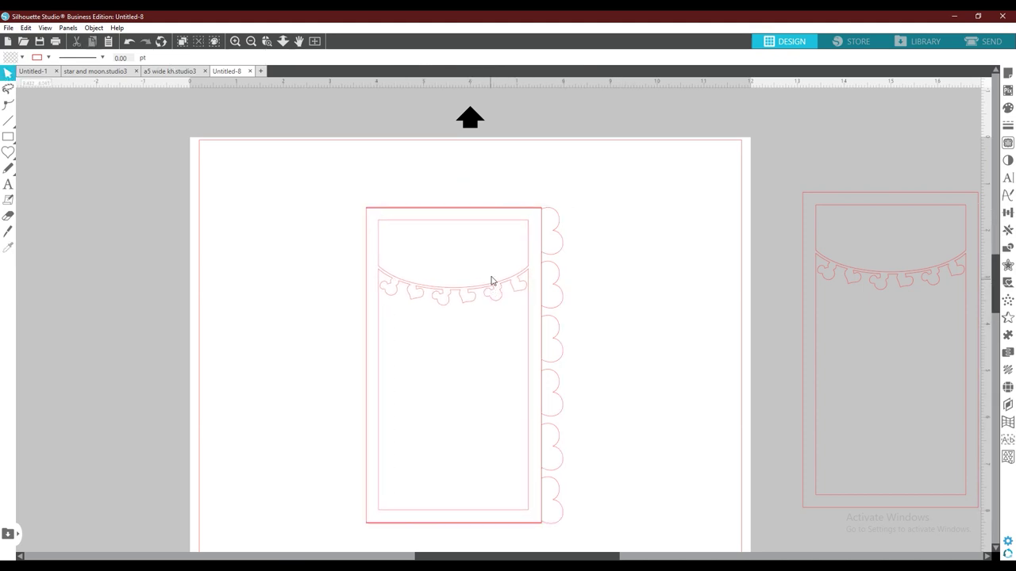
left_click(495, 279)
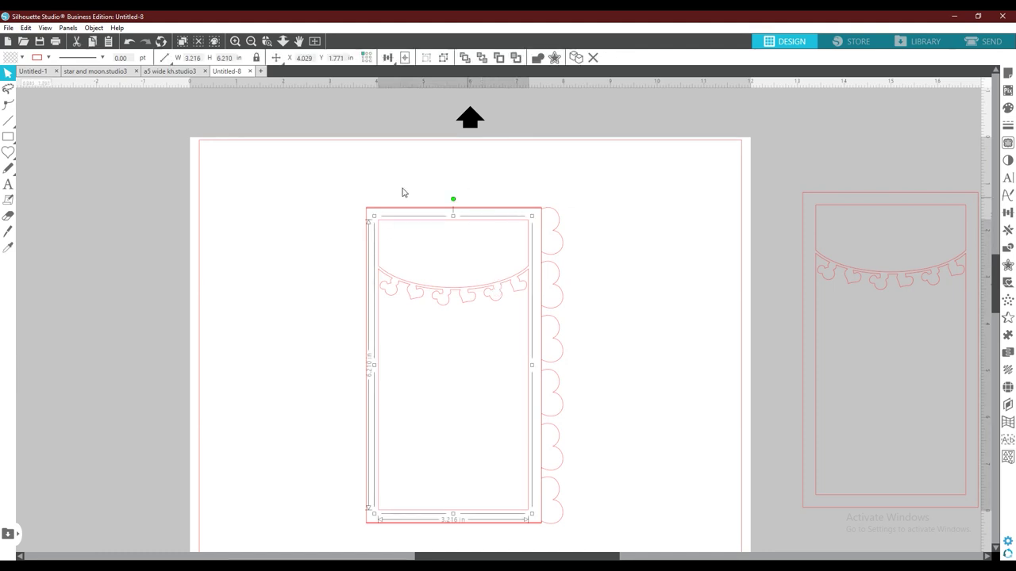
left_click_drag(455, 213, 597, 479)
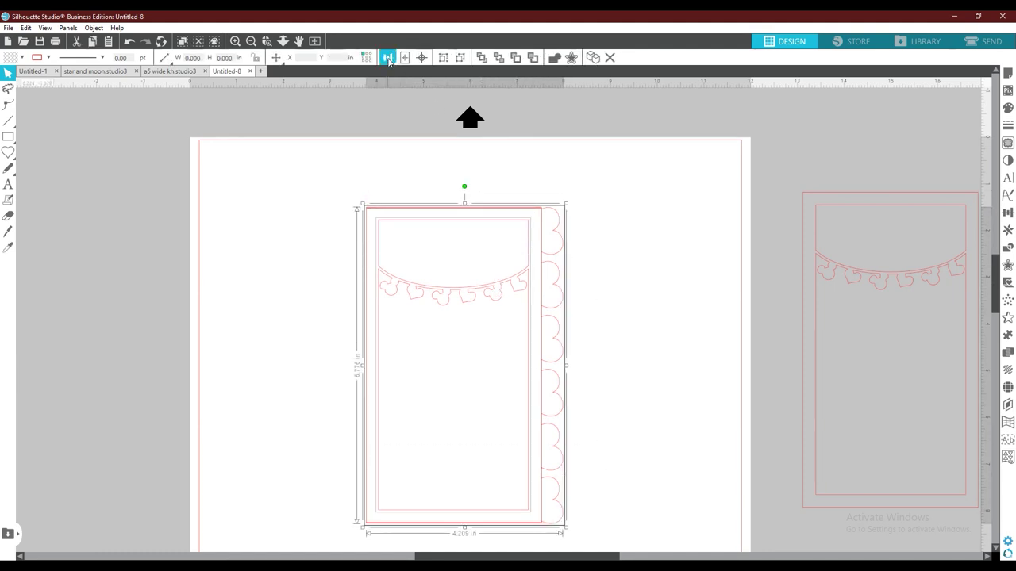
left_click(388, 59)
left_click(404, 76)
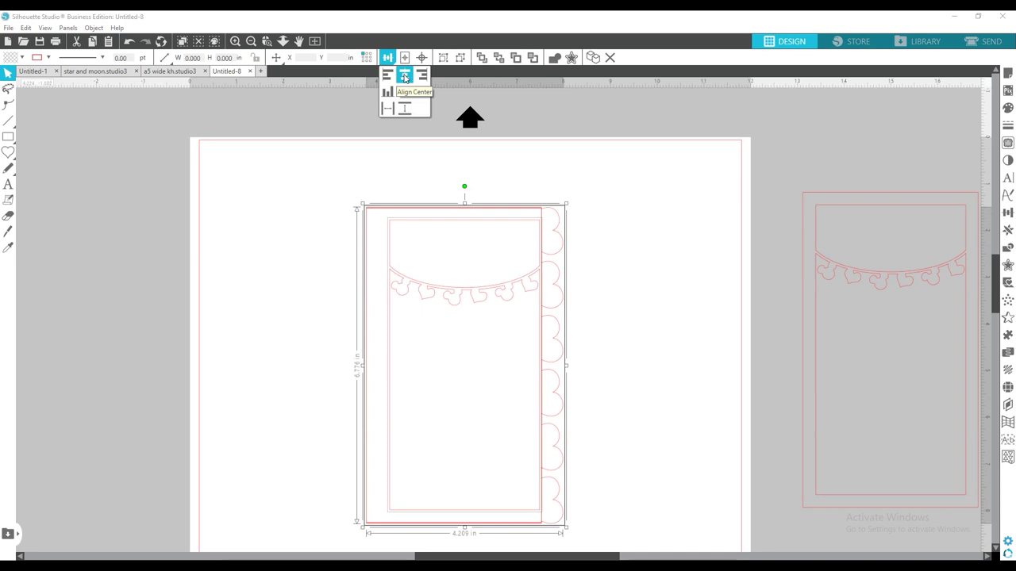
left_click(403, 93)
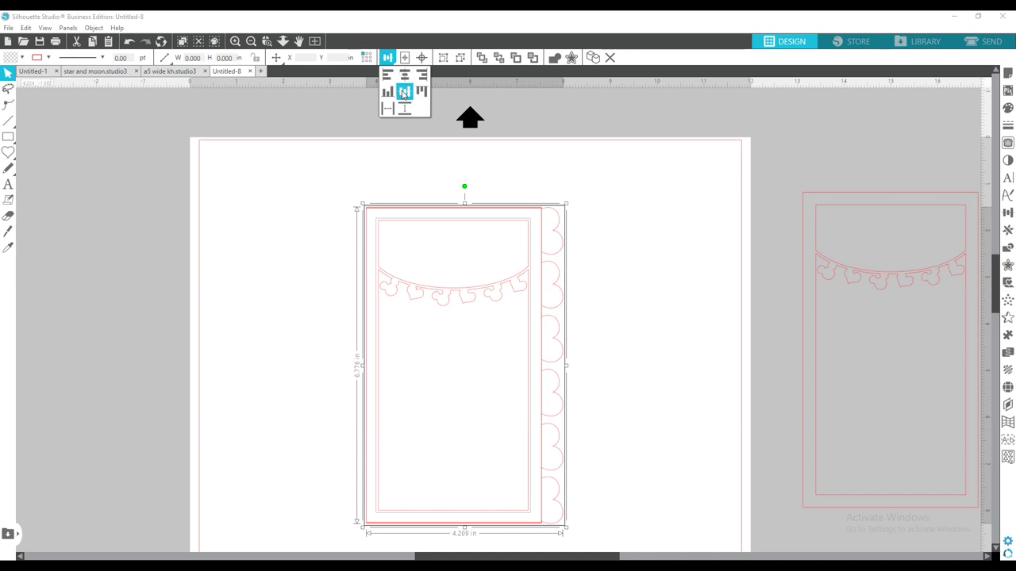
left_click(642, 374)
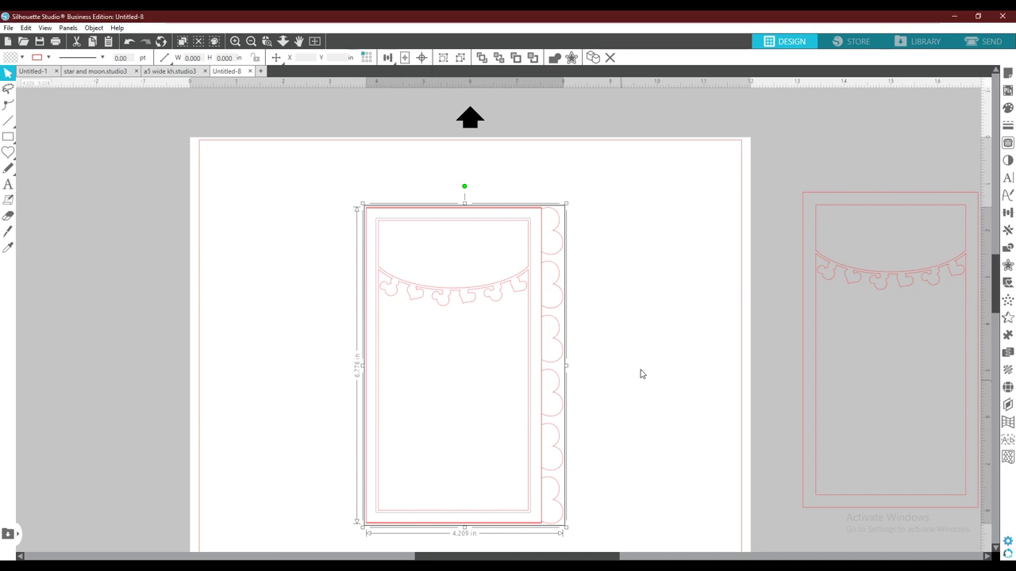
left_click(644, 358)
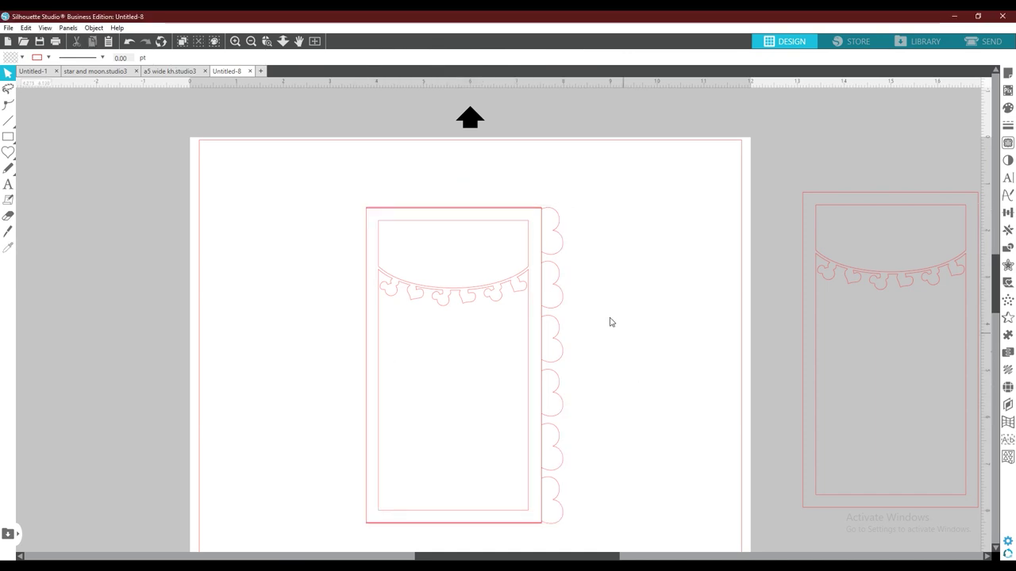
Duplicate the garland panel to the right repeatedly until there are six panels in total
left_click(518, 292)
key("i")
key("Right")
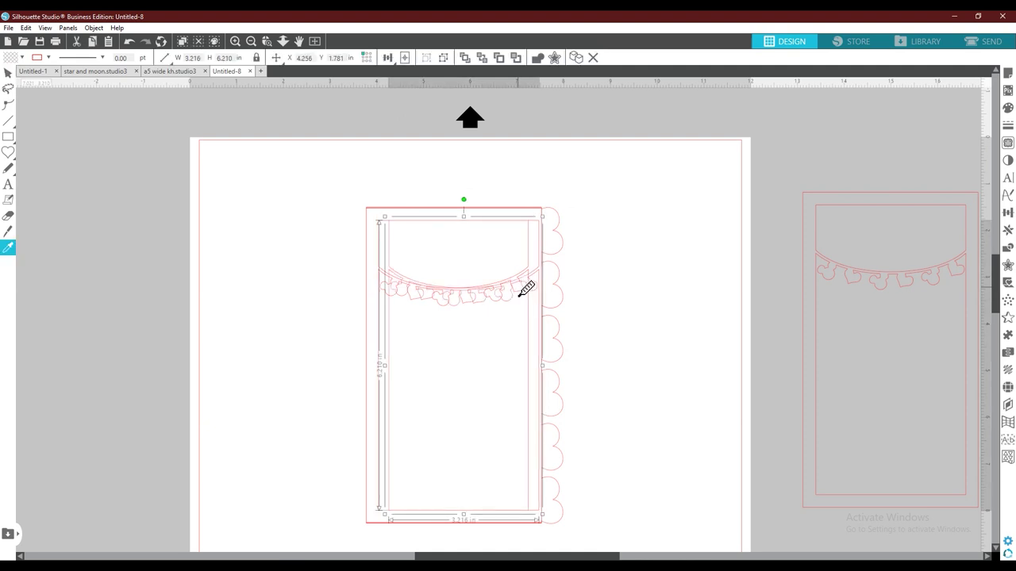
key("Right")
key("Right")
key("Right")
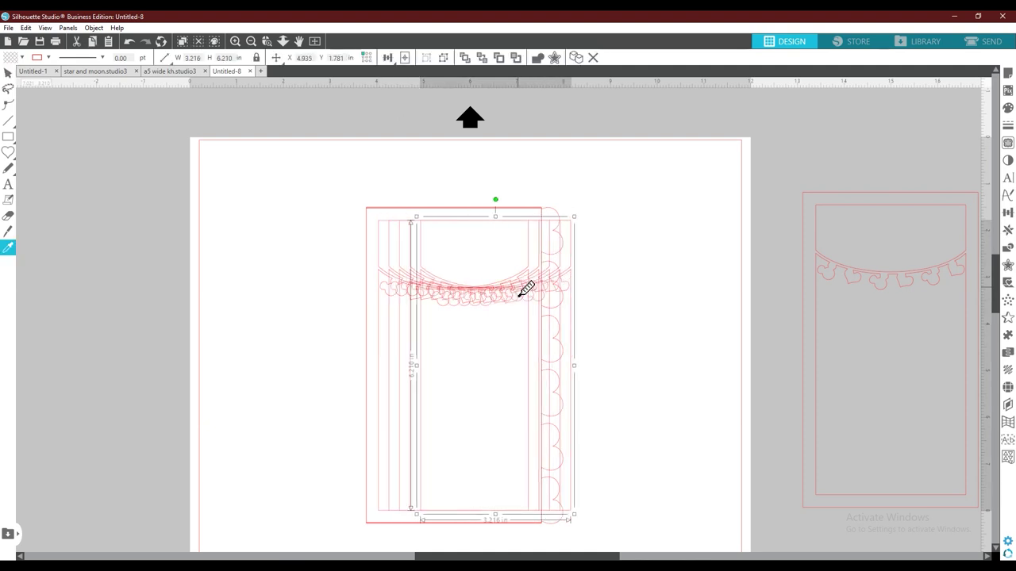
key("Right")
Select all six garland panels and center them on one another as a single stack
key("v")
left_click_drag(380, 219, 446, 281)
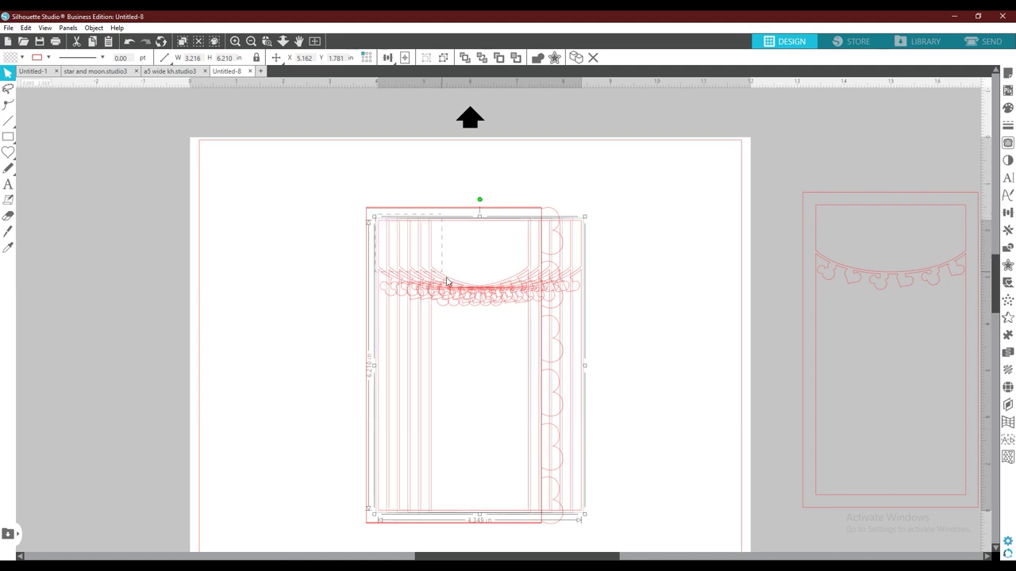
left_click(421, 58)
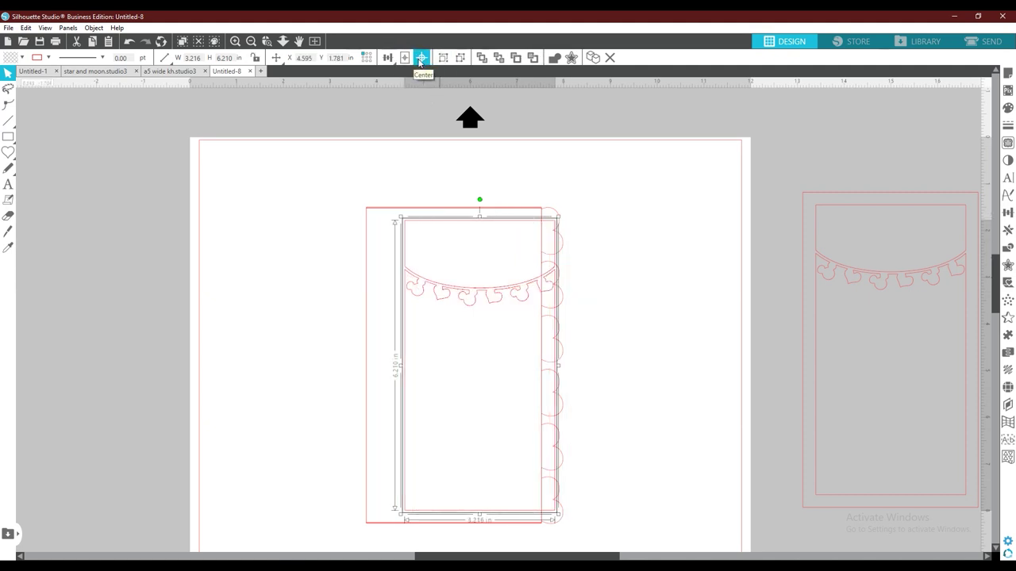
Align the stacked garland panels and the heart-tab dividers along their shared vertical middle
left_click_drag(311, 228, 572, 263)
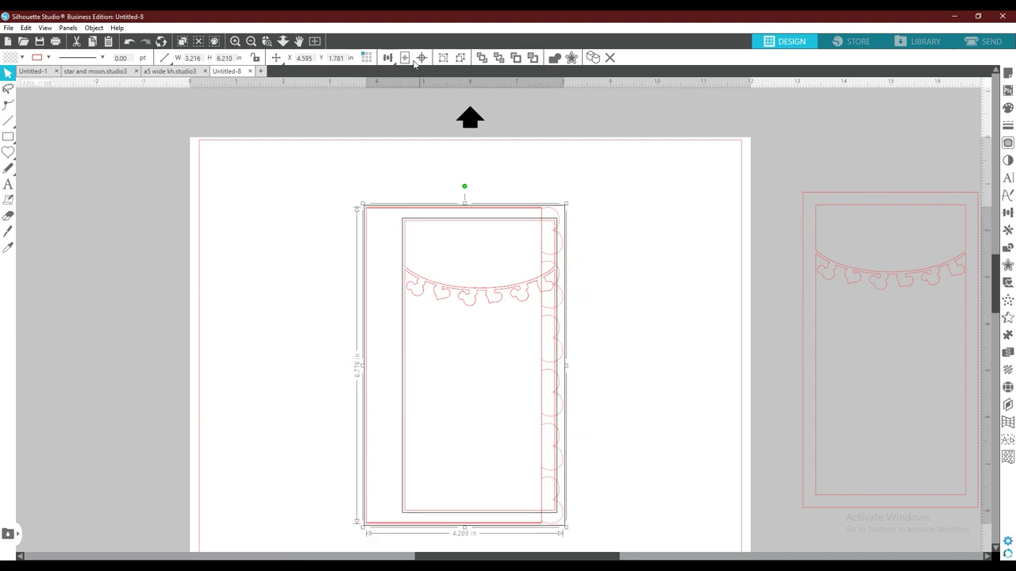
left_click(387, 58)
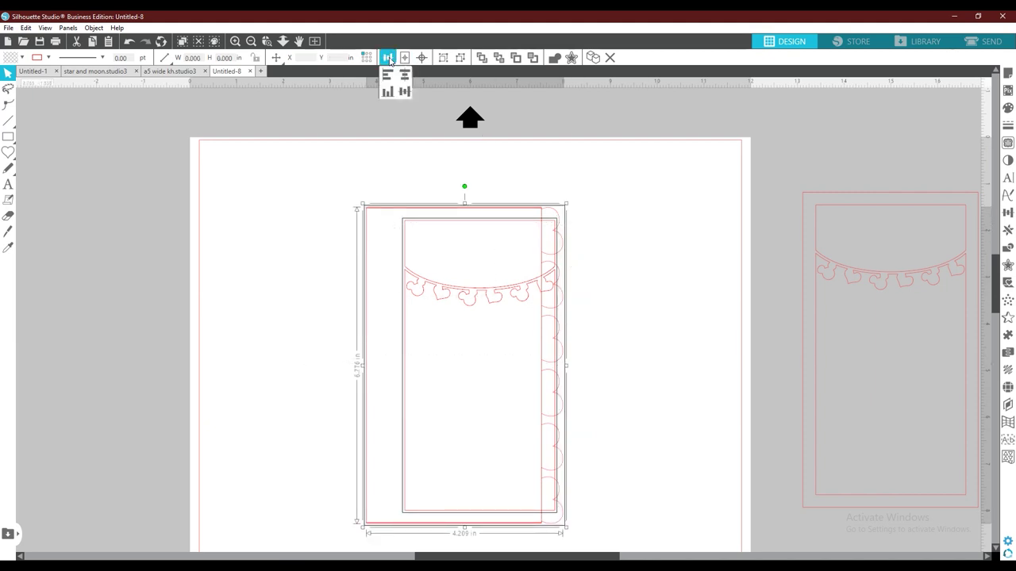
left_click(404, 94)
left_click(523, 320)
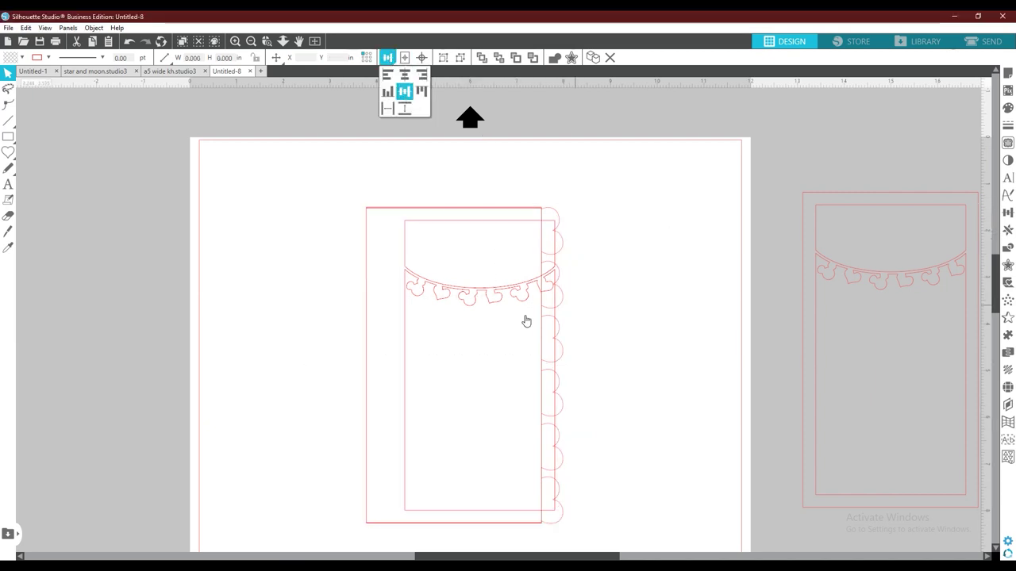
Move the stacked garland panels inside the dividers' rectangle and align both stacks along their vertical middle
left_click(410, 274)
left_click_drag(442, 291, 419, 296)
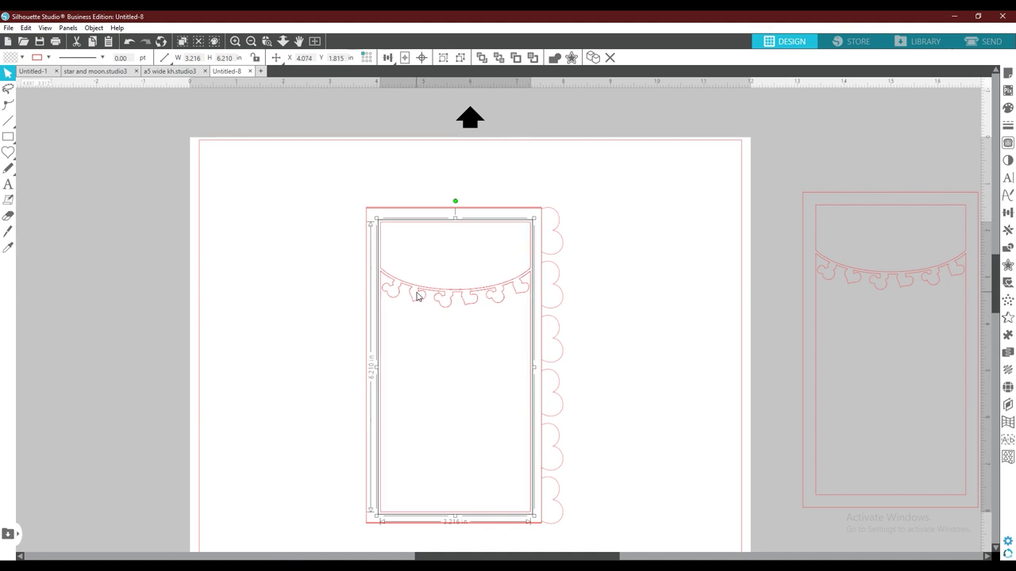
left_click(317, 288)
left_click_drag(248, 256, 371, 284)
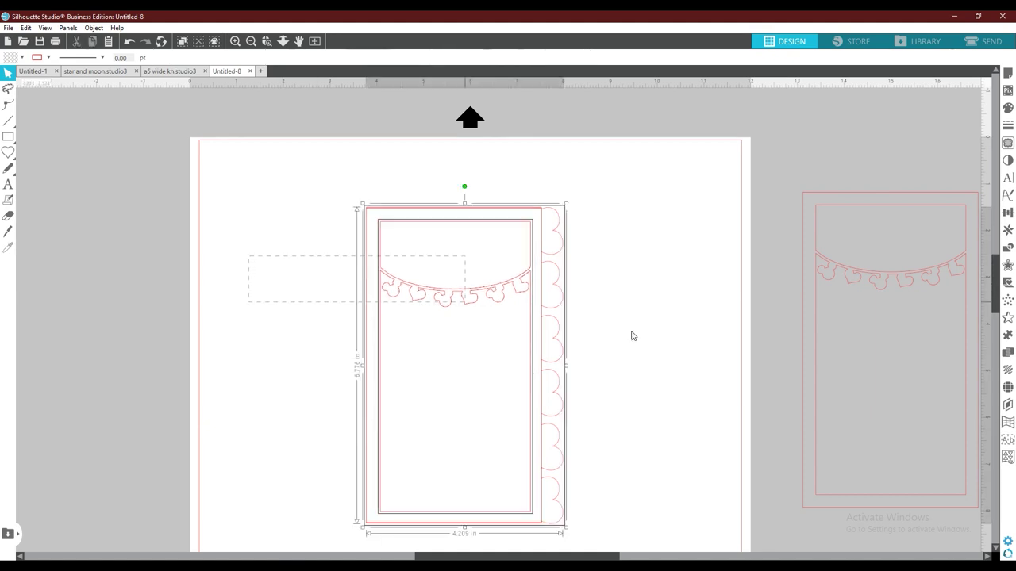
left_click(387, 58)
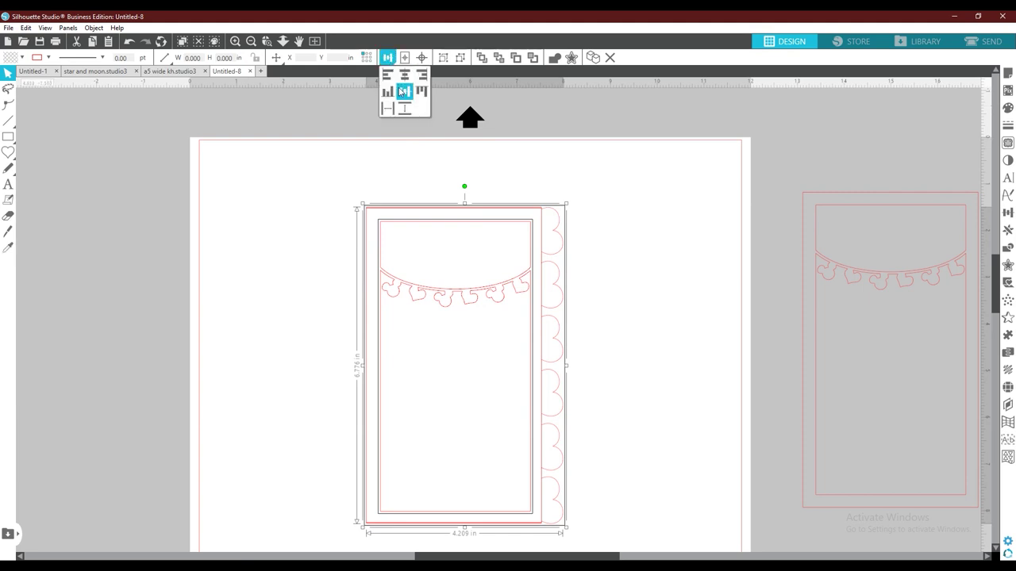
left_click(632, 294)
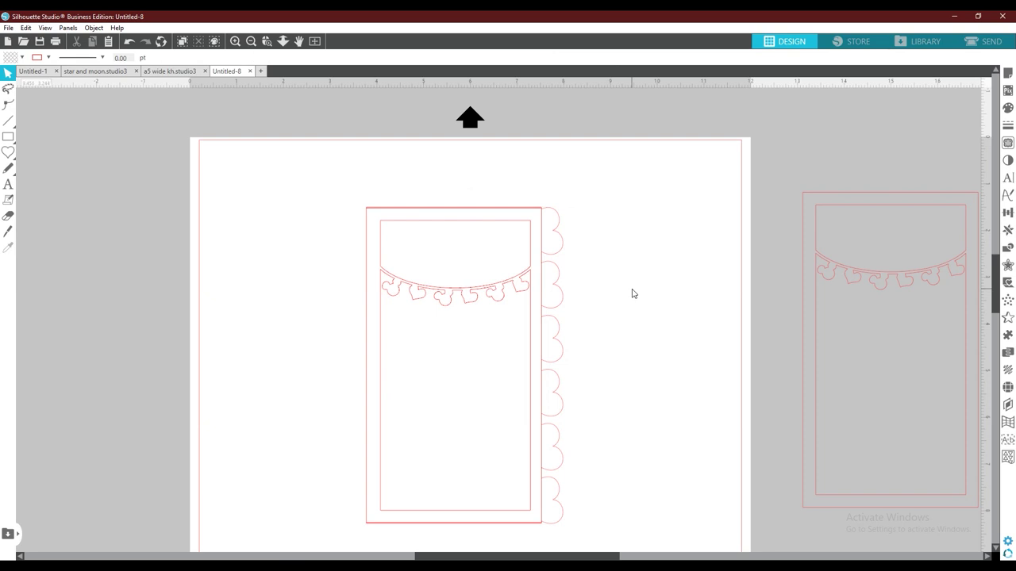
Group one garland panel with the divider carrying the uppermost heart tab and move it off the page to the left
left_click(522, 296)
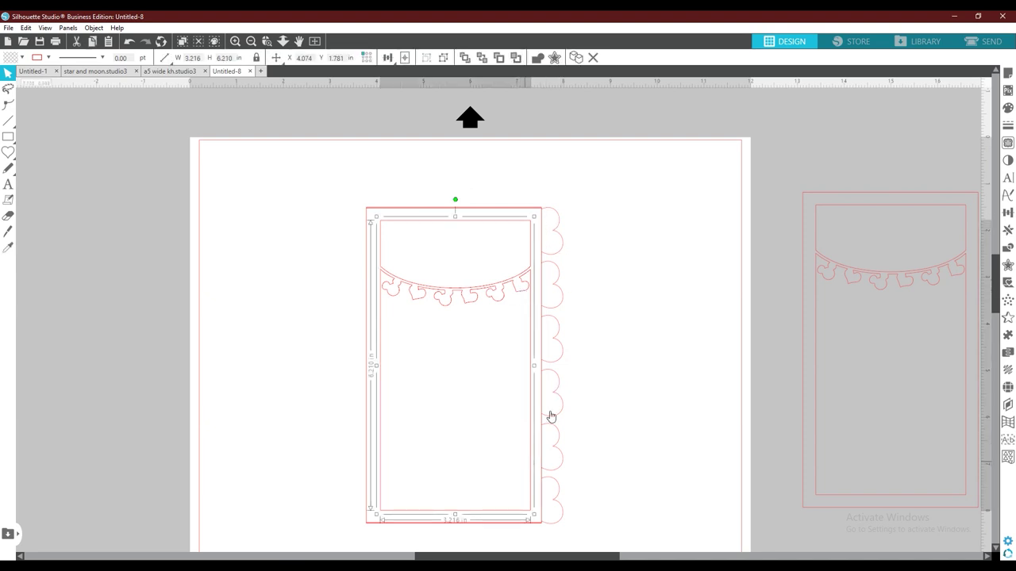
left_click(557, 259, "shift")
key("ctrl+g")
left_click_drag(560, 254, 241, 155)
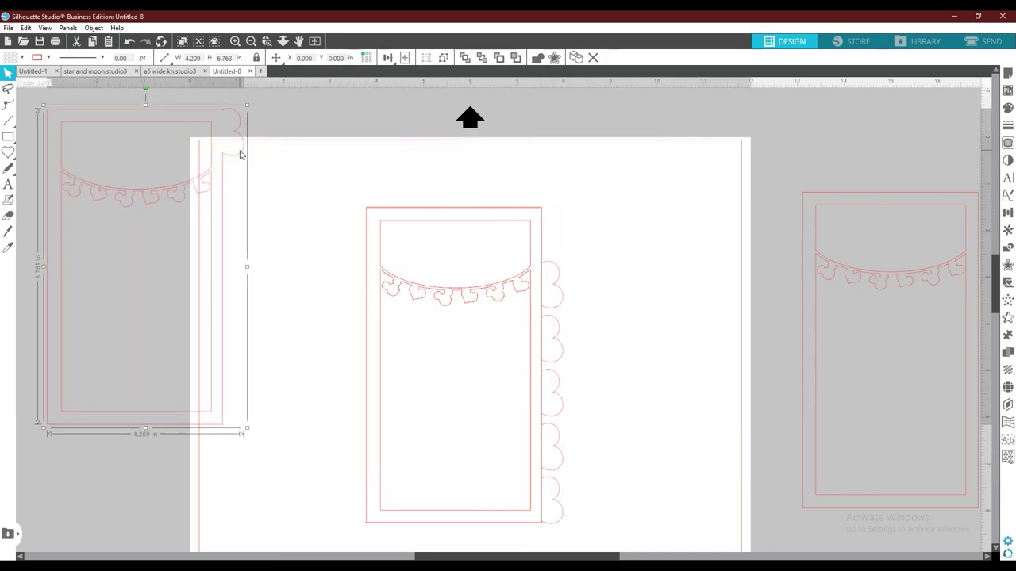
Group another garland panel with the second-tab divider and move it left, below the first grouped divider
left_click(452, 296)
left_click(558, 274, "shift")
key("i")
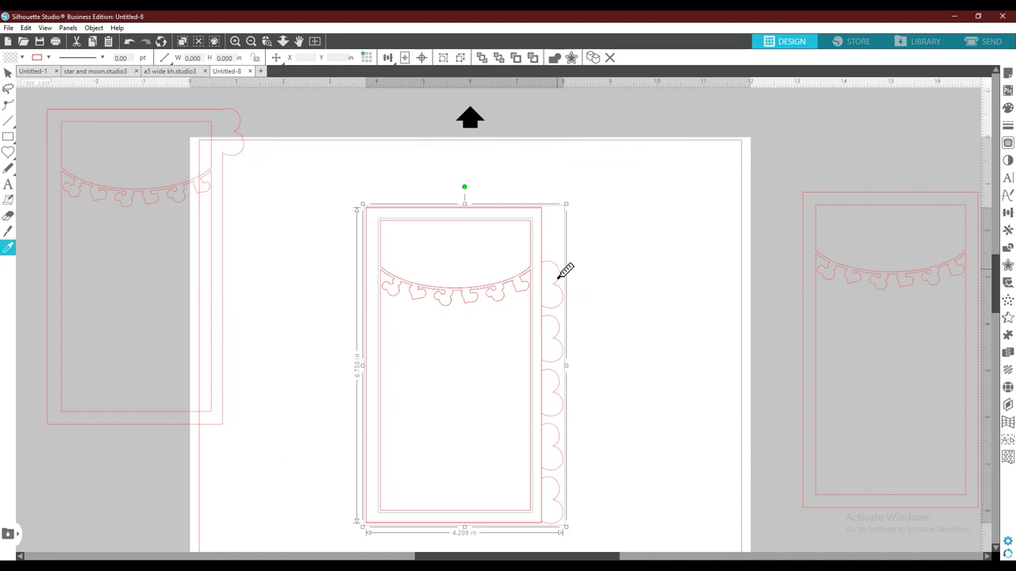
left_click_drag(565, 270, 302, 282)
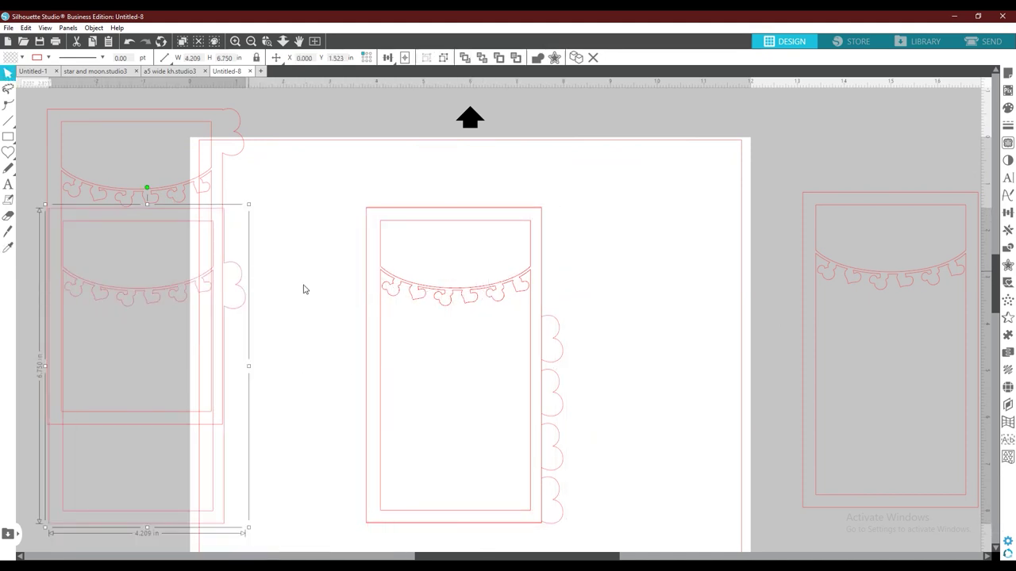
Group a garland panel with the third-tab divider and move it left beside the other finished dividers
left_click(503, 294)
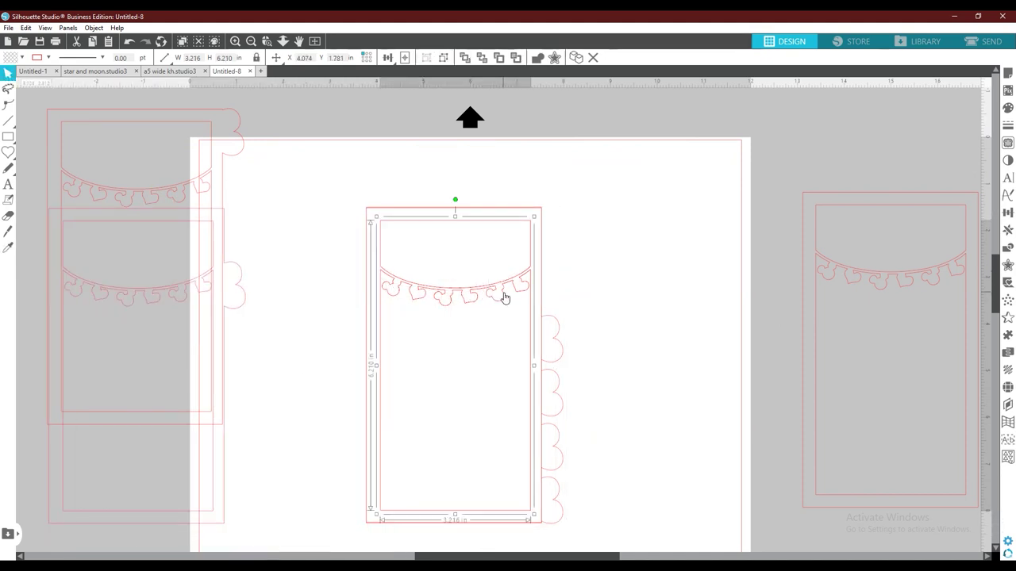
left_click(552, 323, "shift")
key("i")
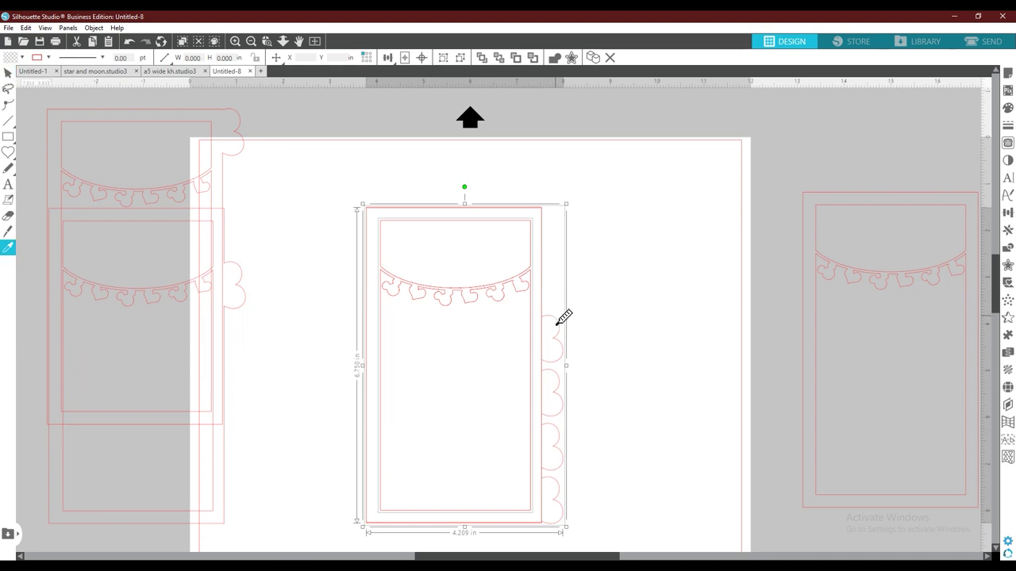
left_click(558, 322)
left_click_drag(556, 322, 264, 337)
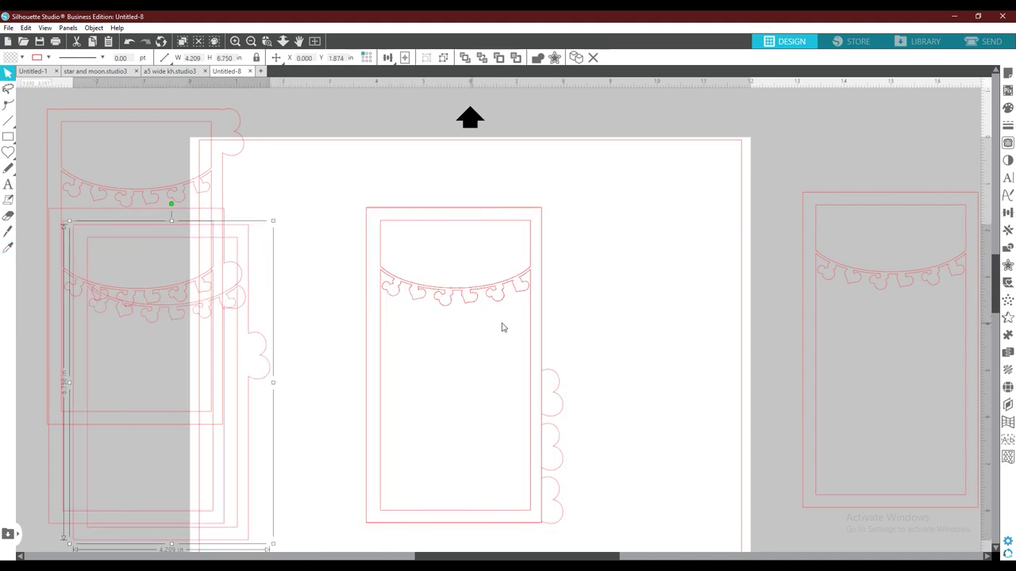
Group a garland panel with the fourth-tab divider and move it to the upper right of the page
left_click(531, 311)
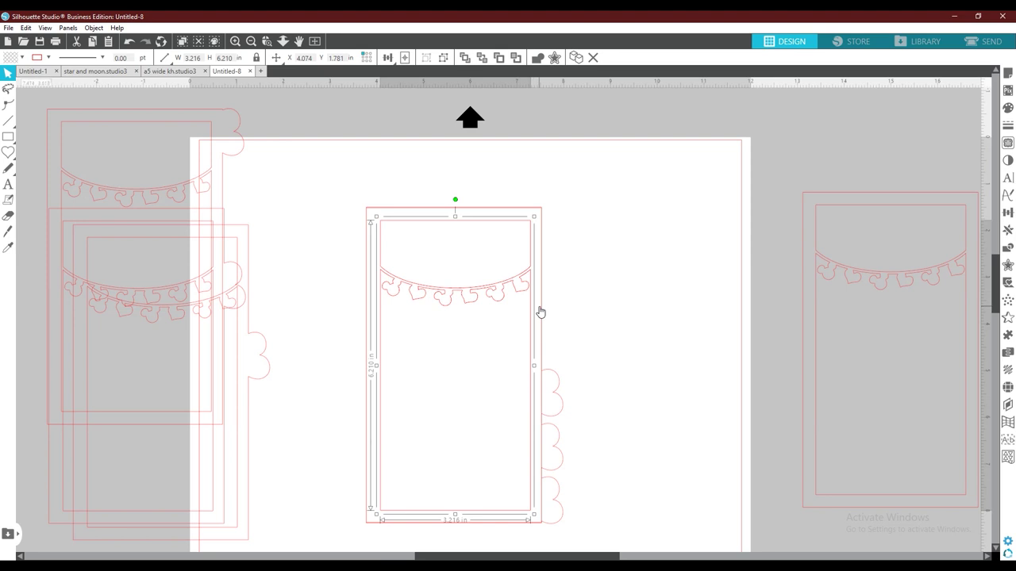
left_click(542, 312, "shift")
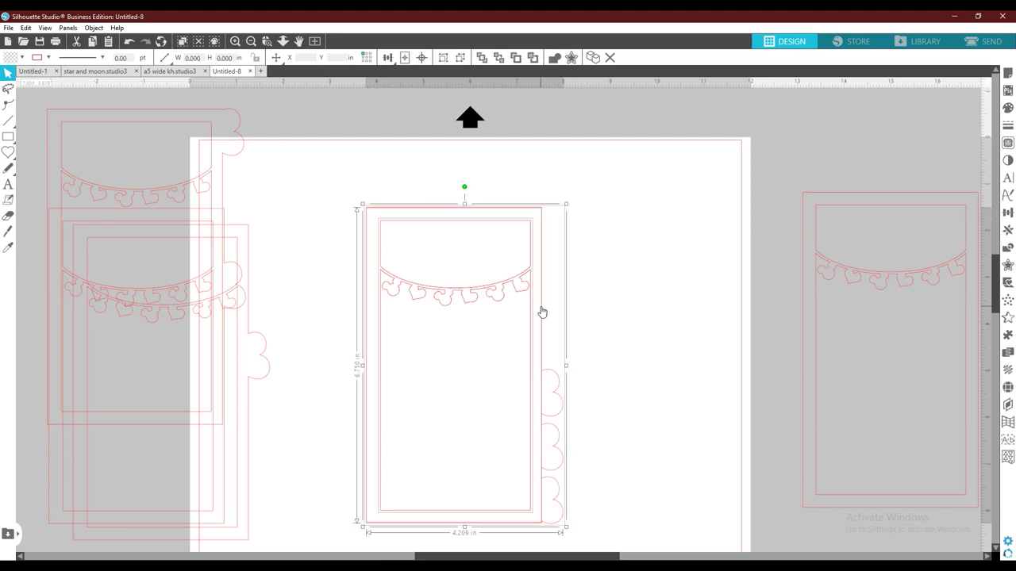
key("ctrl+g")
left_click_drag(555, 376, 775, 250)
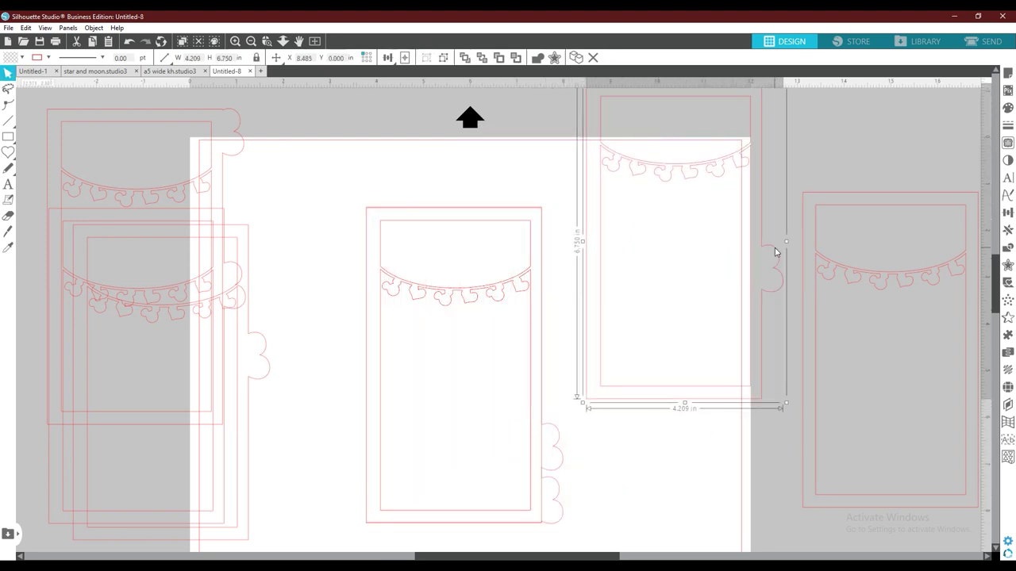
Group a garland panel with the fifth-tab divider, move it right, and group the last panel with the sixth-tab divider
left_click(515, 295)
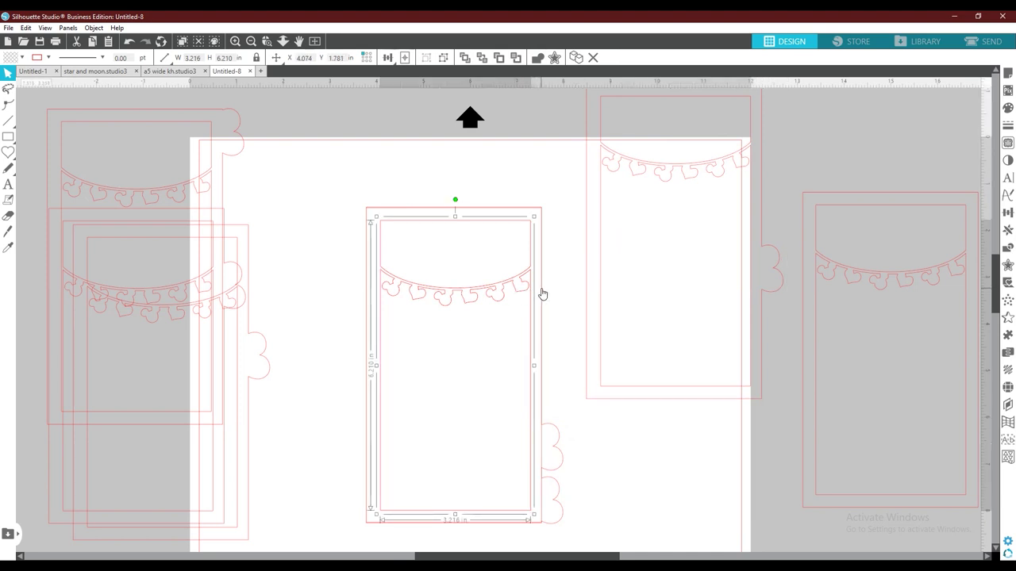
left_click(542, 293, "shift")
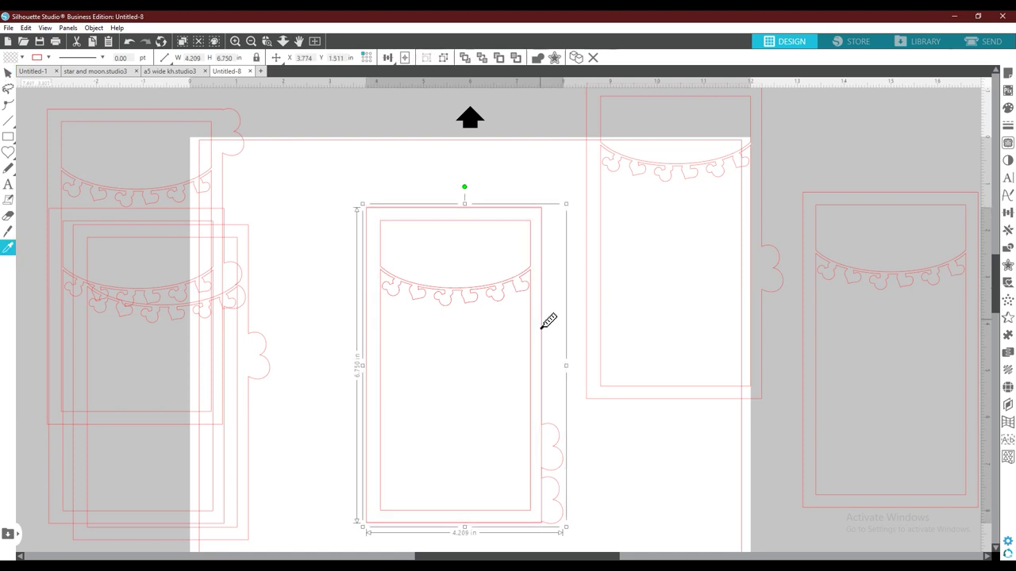
key("ctrl+g")
key("ctrl+d")
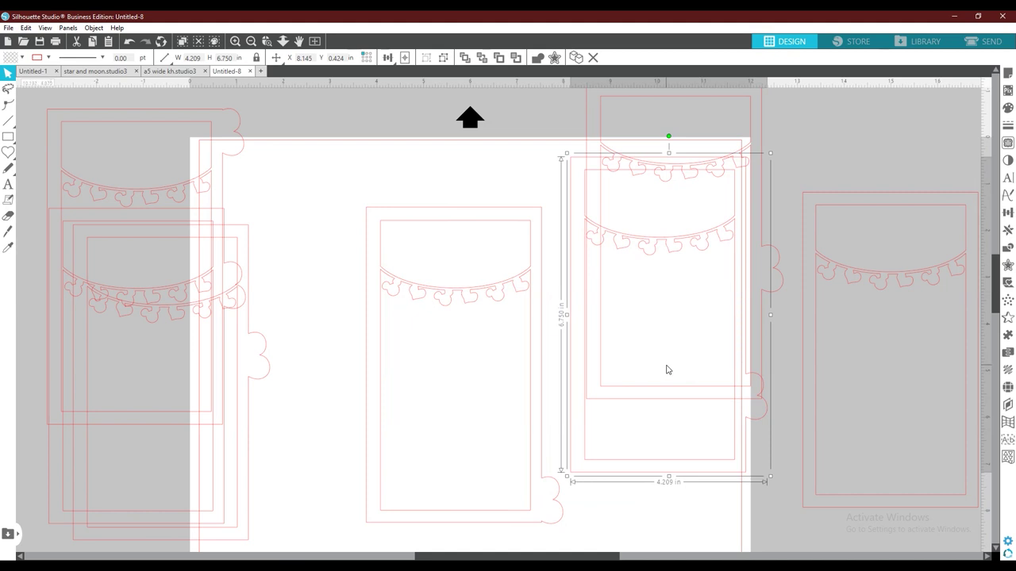
left_click_drag(331, 276, 540, 323)
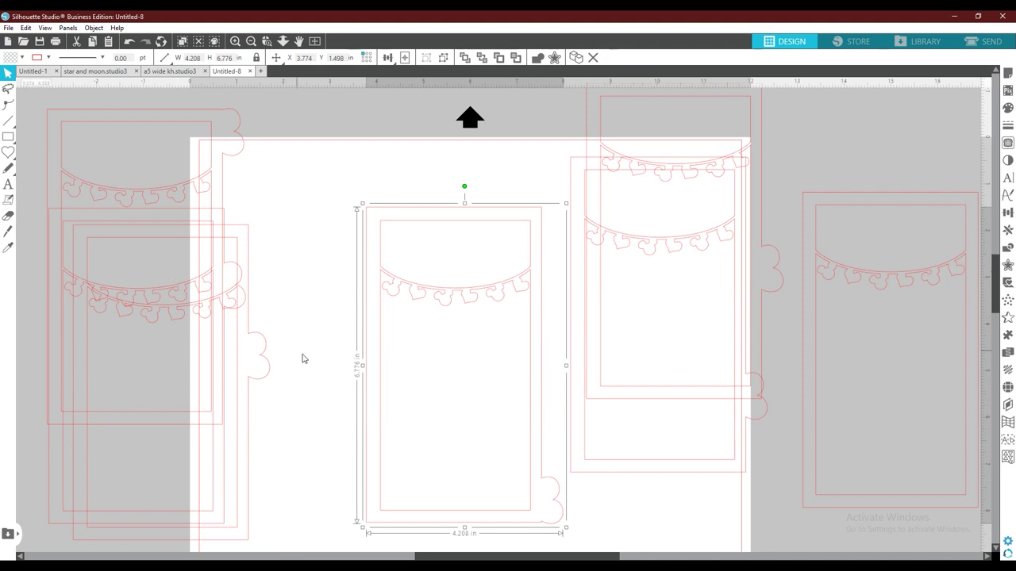
Center the six grouped dividers on one another and move the tabless garland dashboard onto the page beside them
left_click_drag(34, 99, 627, 402)
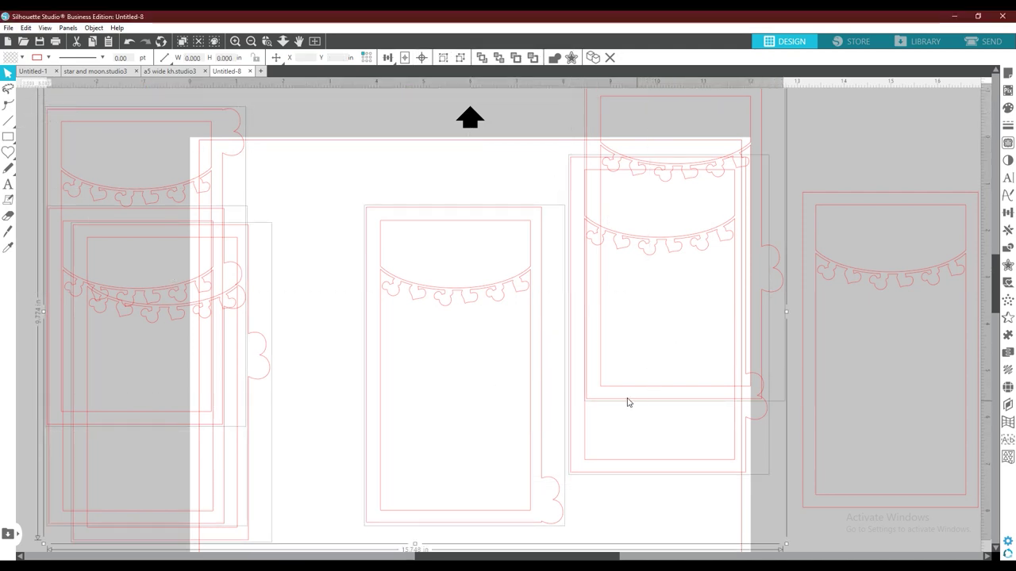
left_click(421, 57)
left_click(596, 440)
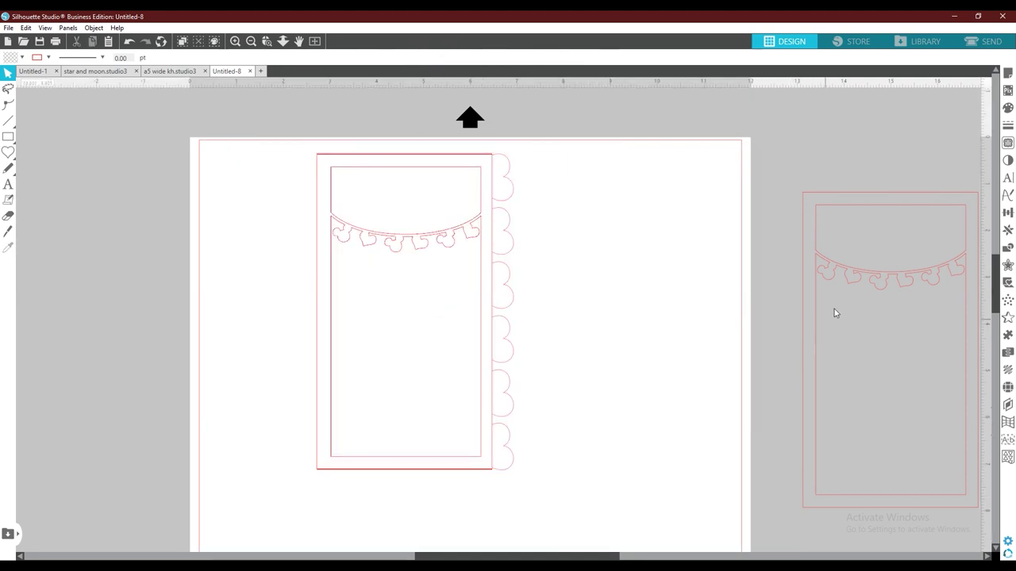
left_click_drag(849, 284, 585, 256)
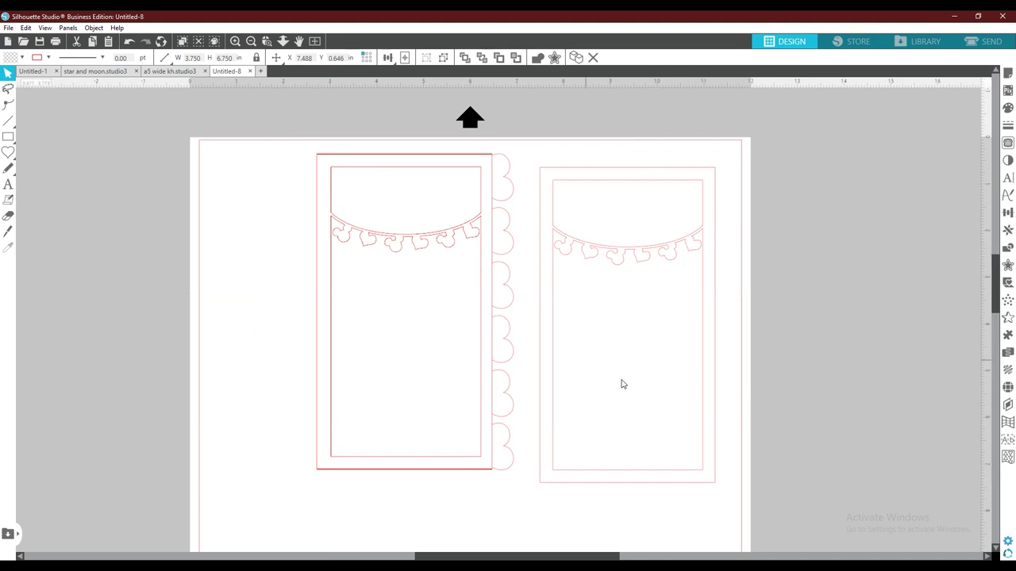
View the a5 wide kh and star and moon layouts, and open kylo ren personal dividers from the library
left_click(591, 374)
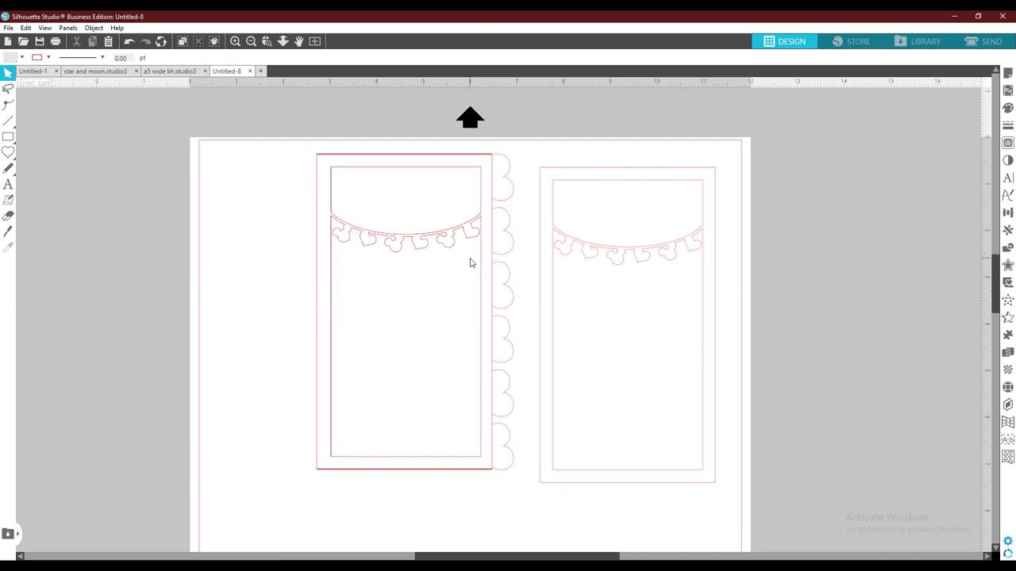
left_click(176, 71)
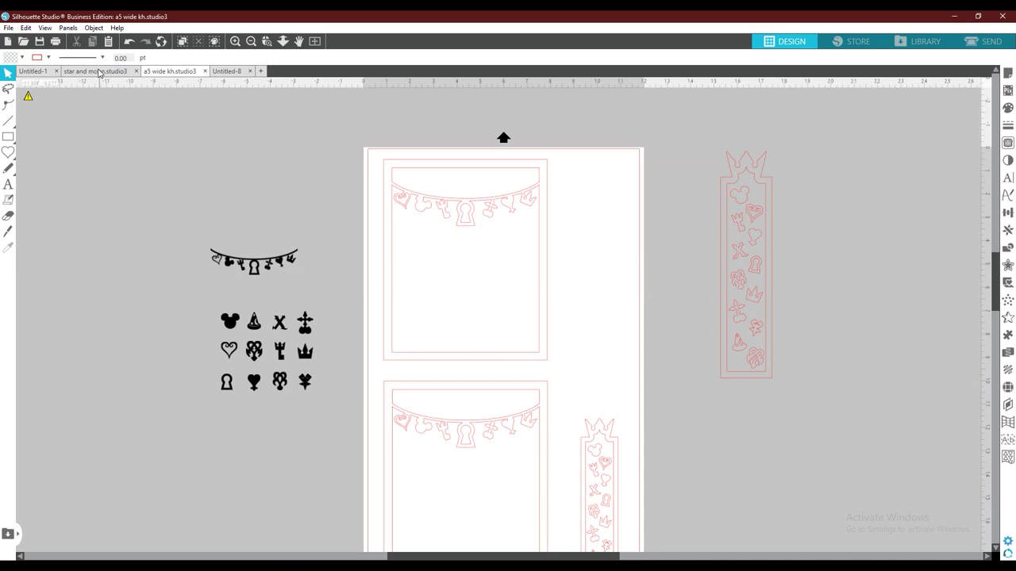
left_click(99, 72)
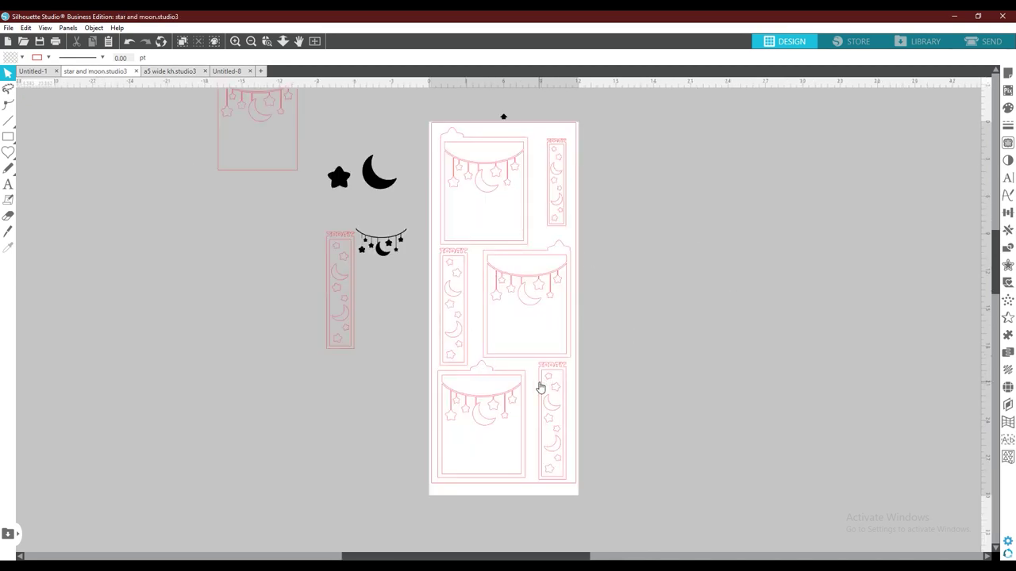
left_click(923, 41)
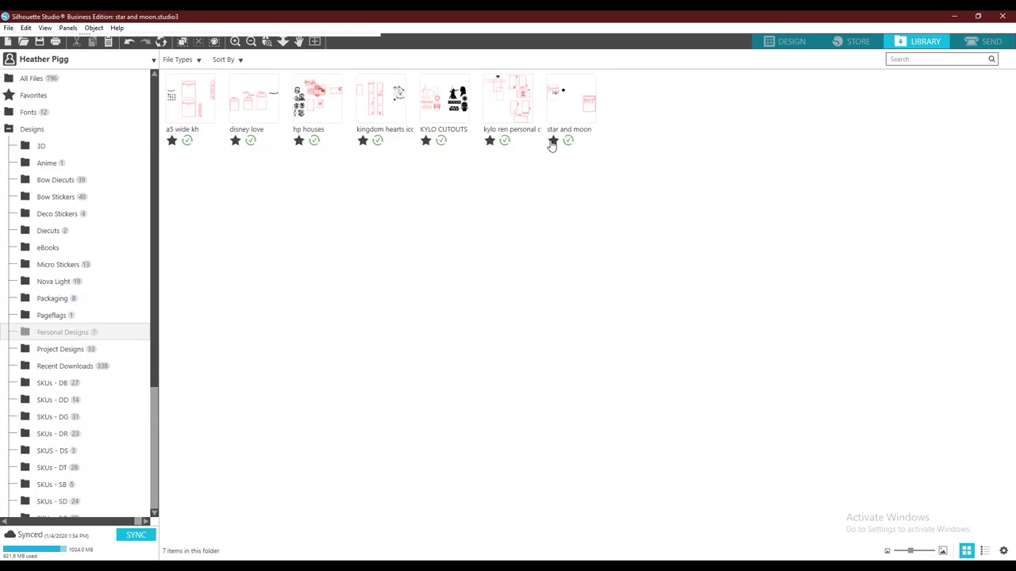
double_click(512, 112)
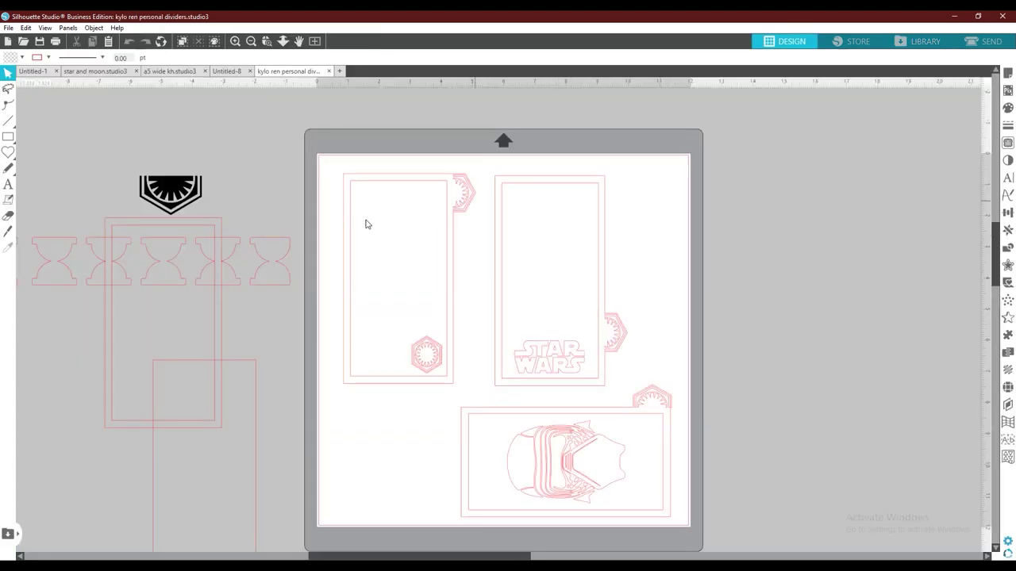
Move the black half-emblem up and to the right beside the page and rotate it 90 degrees counterclockwise
left_click_drag(167, 198, 197, 154)
left_click(214, 164)
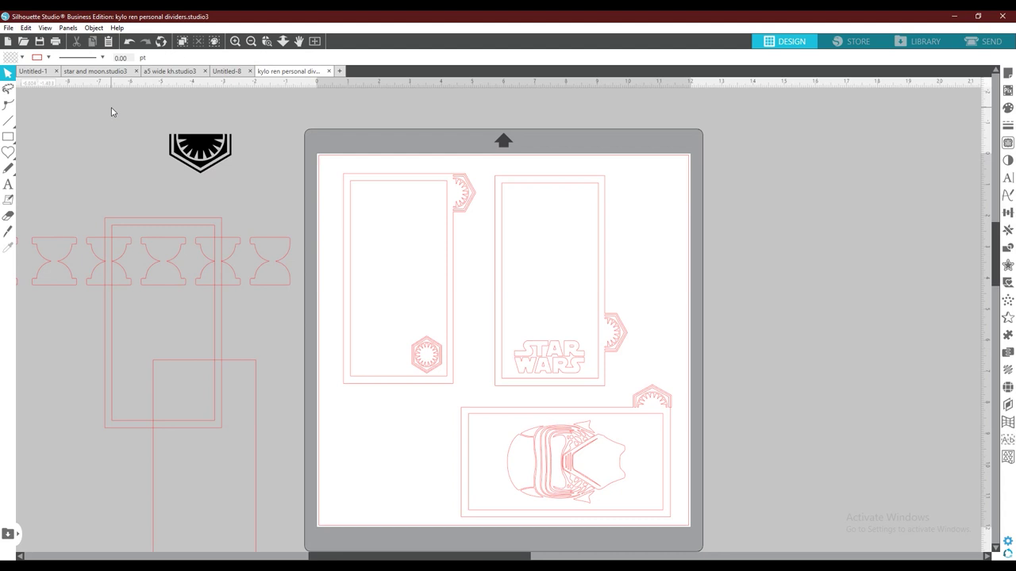
left_click_drag(208, 93, 270, 142)
left_click_drag(136, 100, 268, 139)
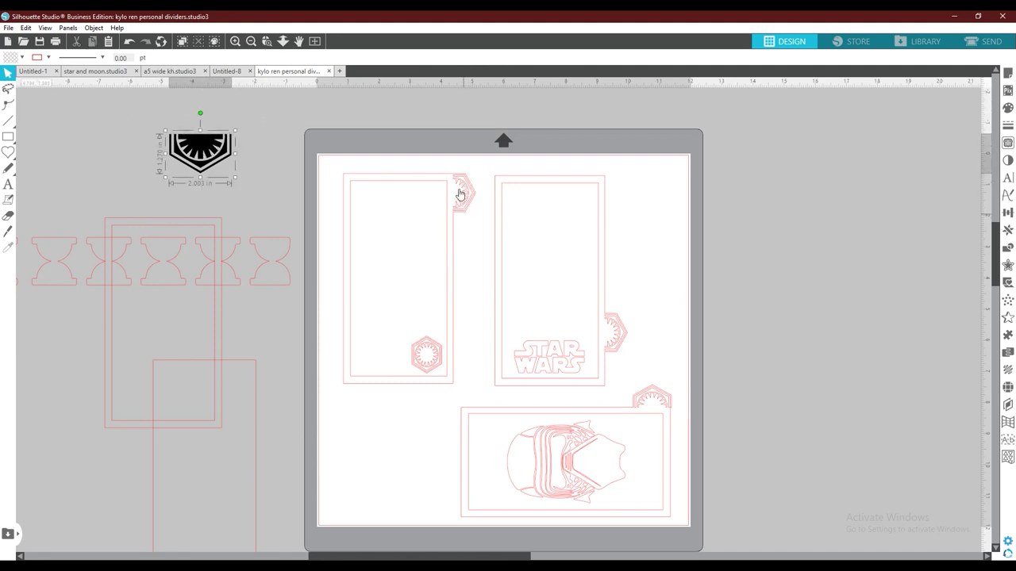
left_click_drag(200, 113, 157, 155)
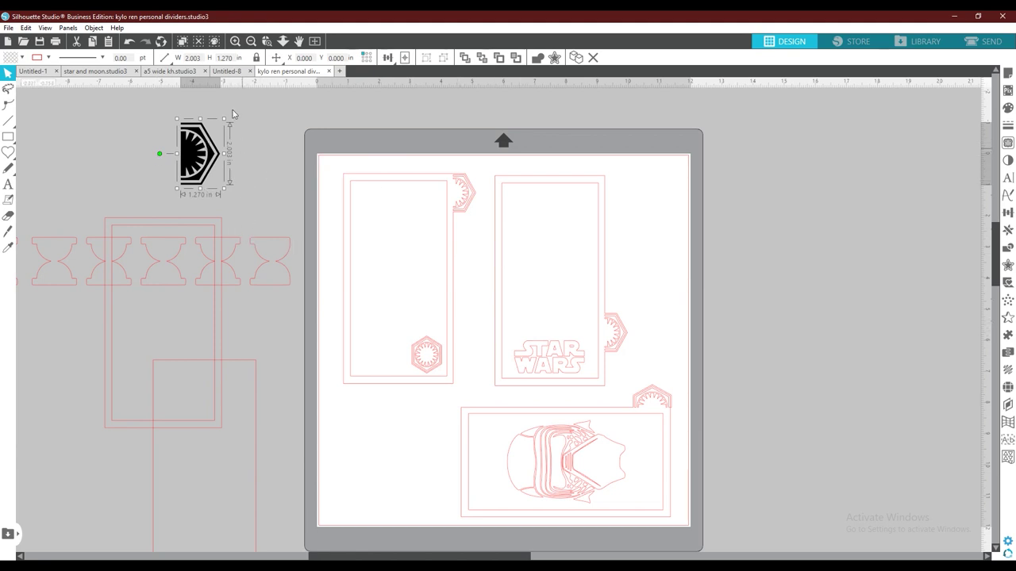
Return to Untitled-8 and separate the stacked dividers, moving the first-tab divider left and the other five right, past the dashboard
left_click(227, 71)
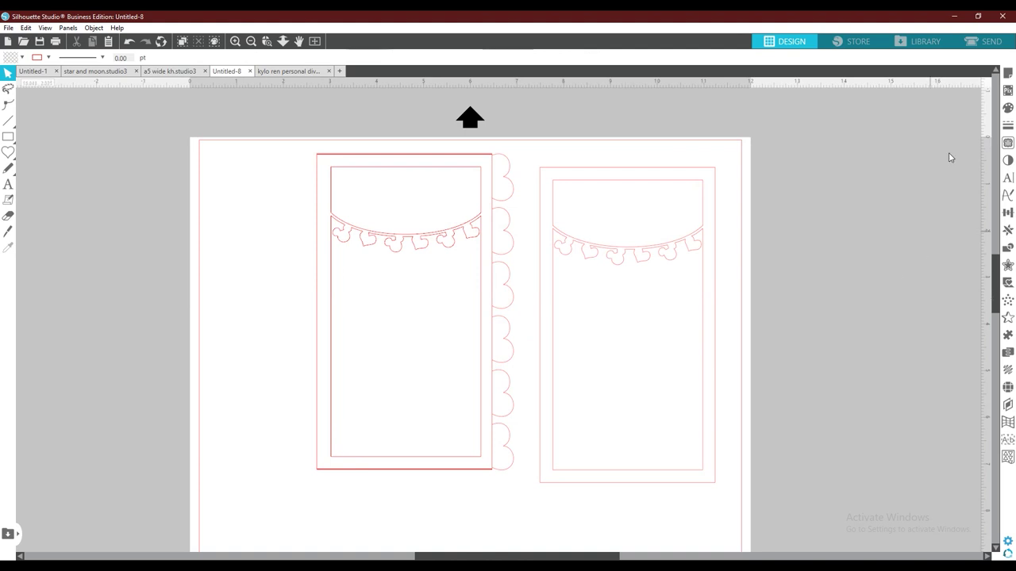
scroll(699, 250, "down", 2)
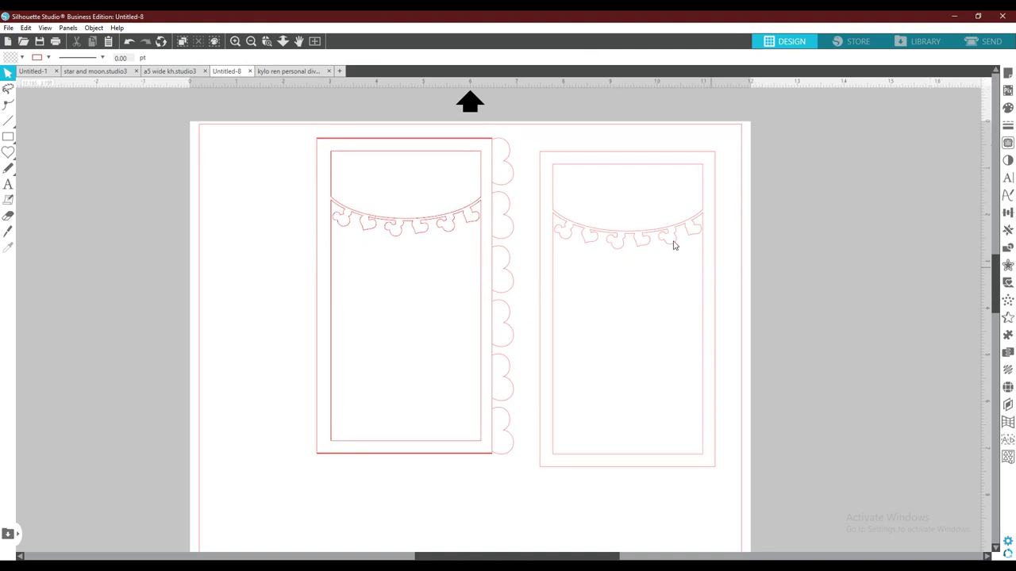
left_click_drag(511, 160, 308, 166)
left_click_drag(504, 196, 624, 257)
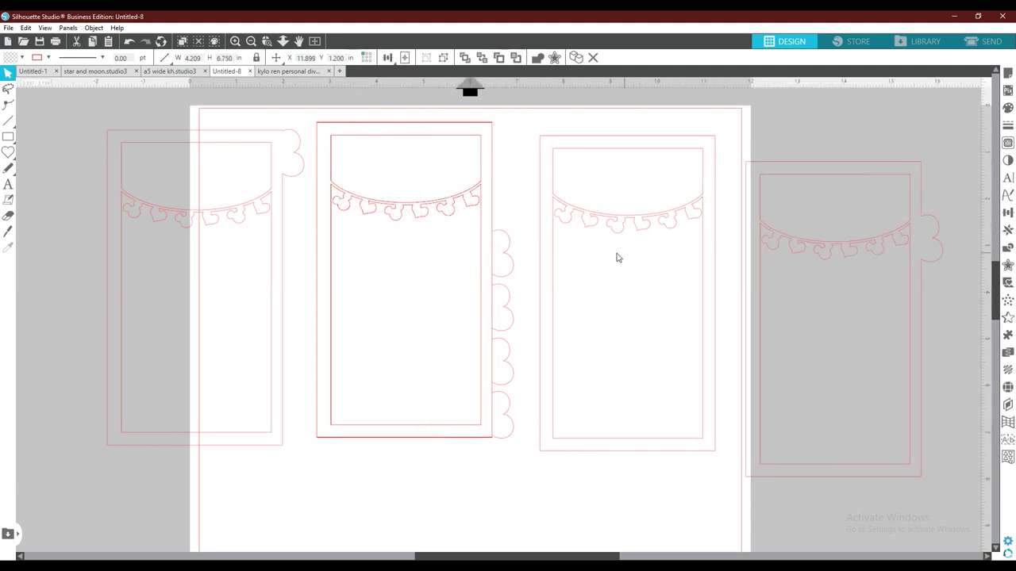
left_click_drag(512, 254, 580, 277)
left_click_drag(507, 309, 893, 347)
left_click_drag(489, 192, 870, 263)
Place the first-tab divider in the page's upper left and shift the tabless dashboard slightly left beside it
left_click(244, 233)
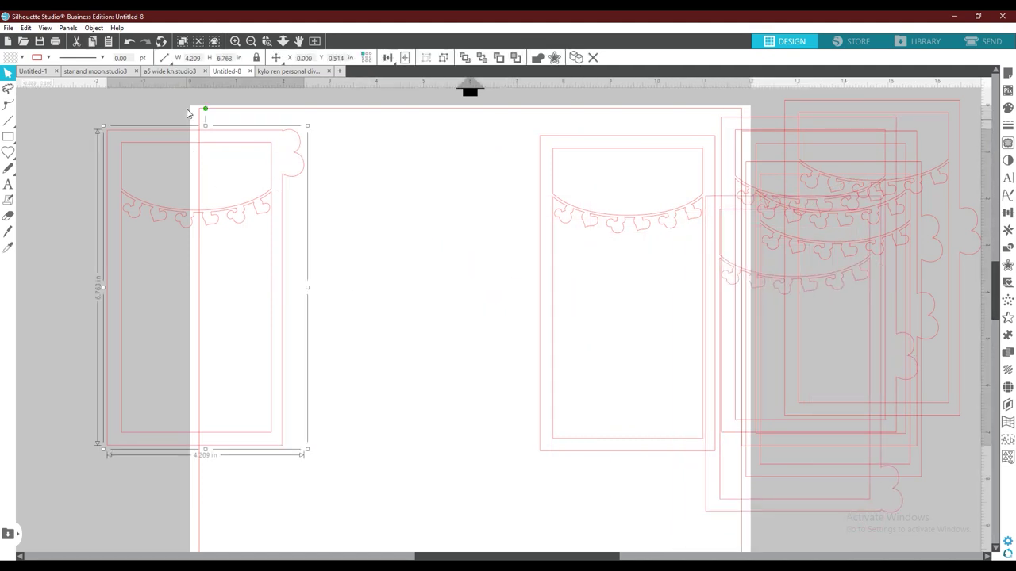
left_click_drag(196, 135, 308, 127)
left_click_drag(537, 138, 503, 130)
left_click(575, 299)
scroll(601, 297, "down", 2)
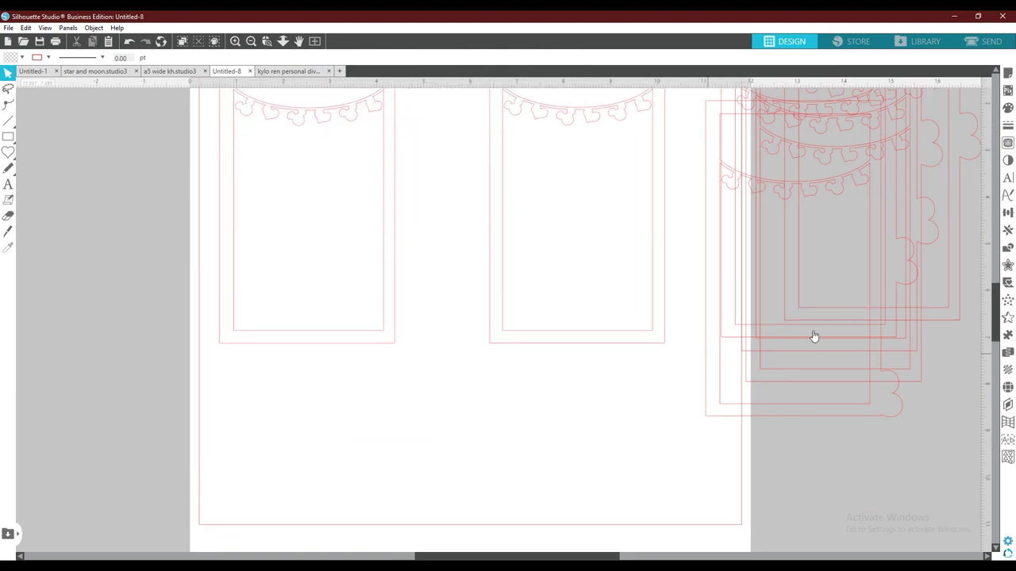
Bring the third-tab divider onto the page, rotate it 90 degrees counterclockwise, and place it below the two upright panels
left_click_drag(957, 148, 545, 294)
left_click_drag(454, 163, 306, 343)
left_click_drag(445, 303, 469, 346)
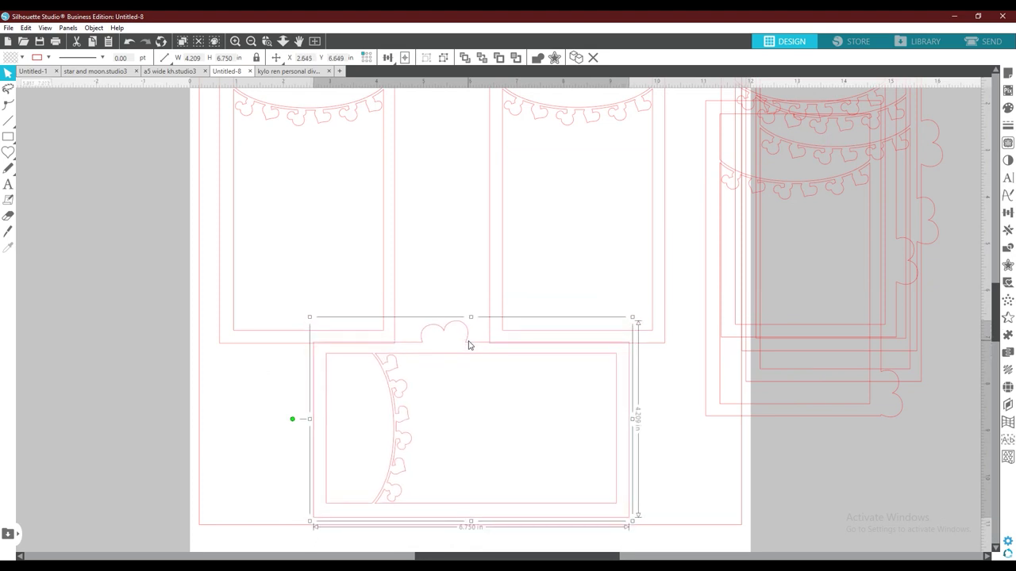
Nudge the first-tab divider into the page's upper-left corner and move the tabless dashboard right, level with it
scroll(560, 259, "up", 3)
mouse_move(384, 149)
left_mouse_down()
mouse_move(383, 140)
mouse_move(389, 154)
left_mouse_up()
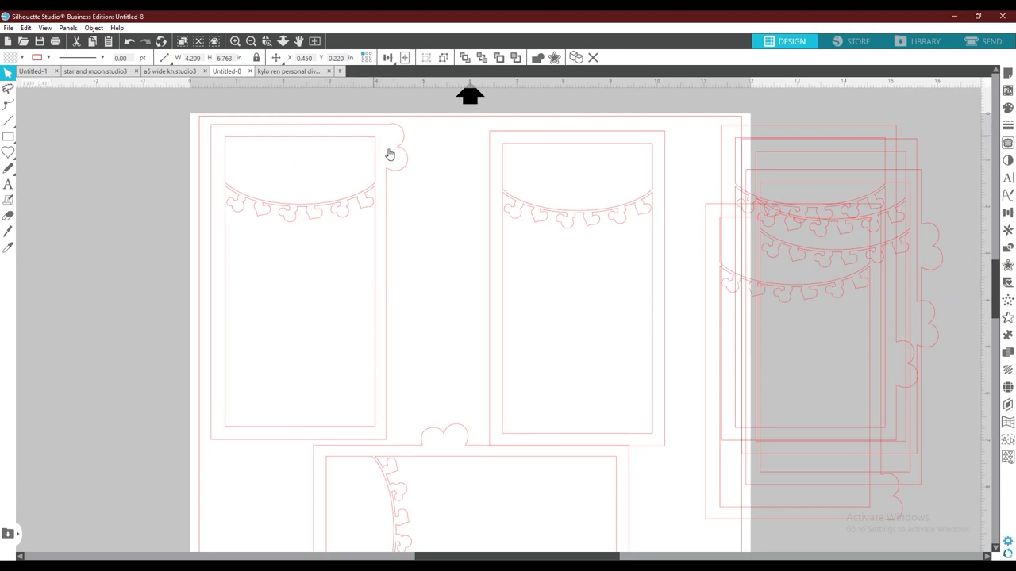
left_click_drag(509, 216, 532, 210)
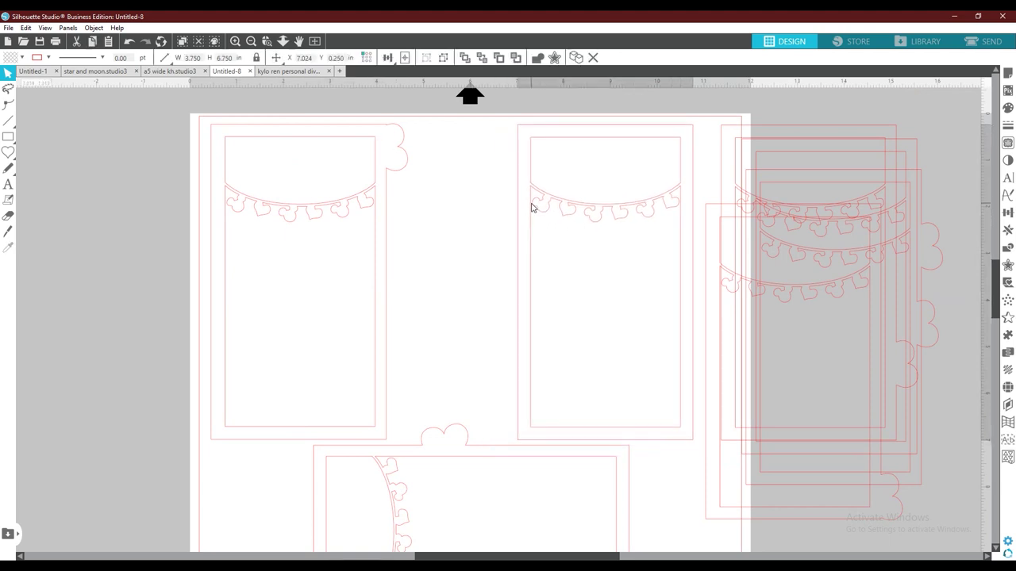
left_click(540, 431)
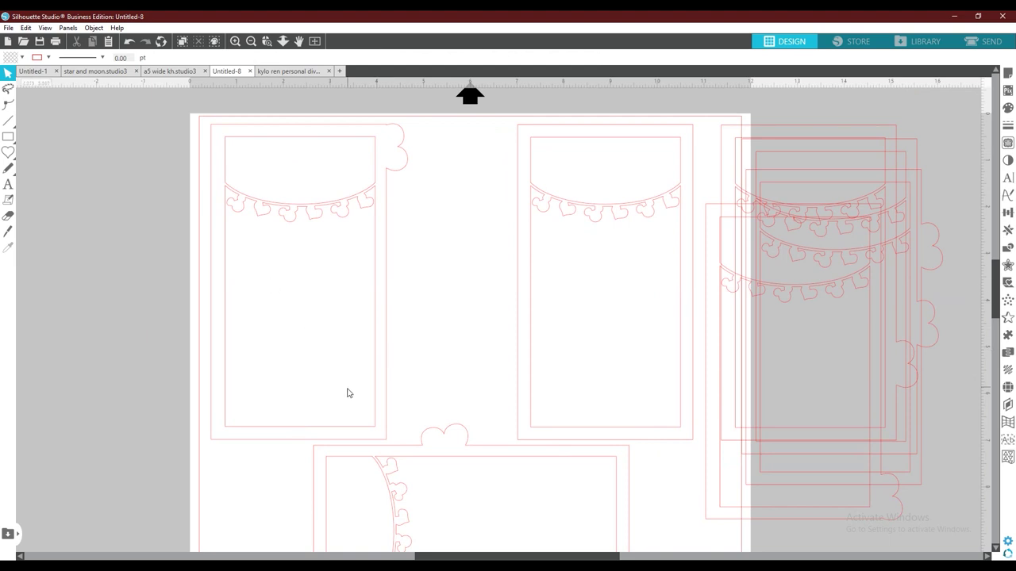